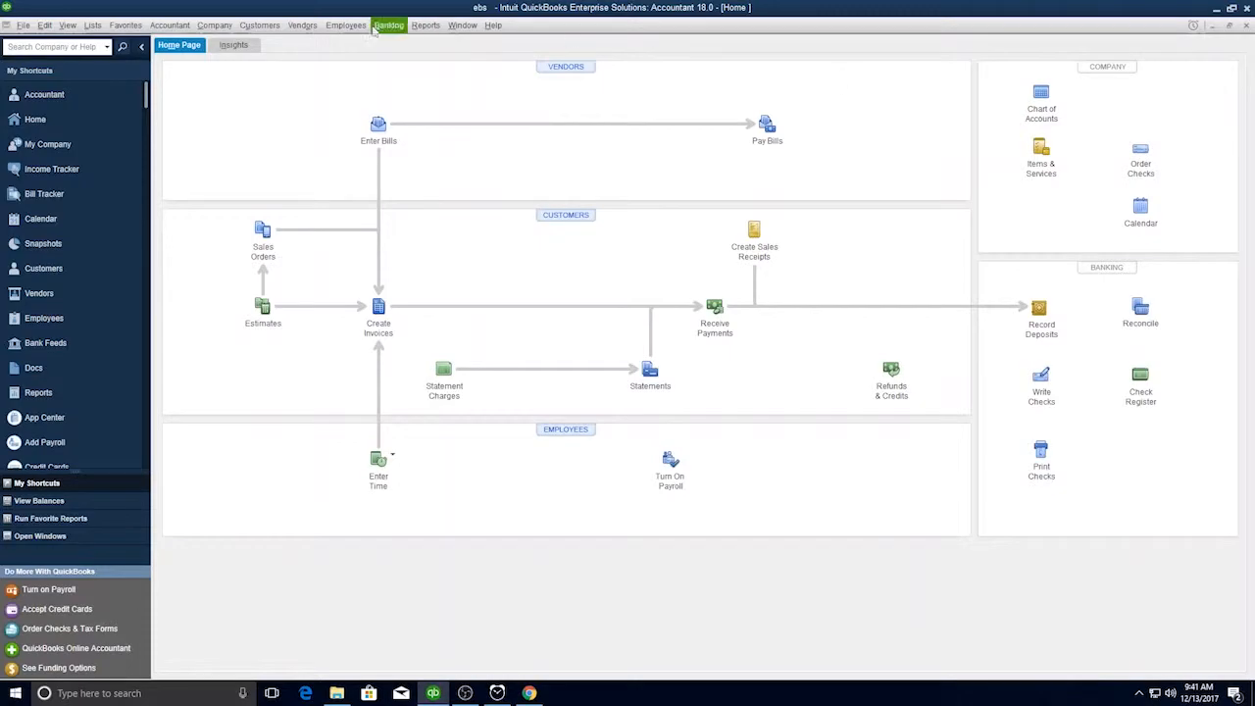
- Start a new vendor in the Vendor Center, named Big John's Vendor Emporium with the company name Big Johns
left_click(302, 24)
left_click(324, 42)
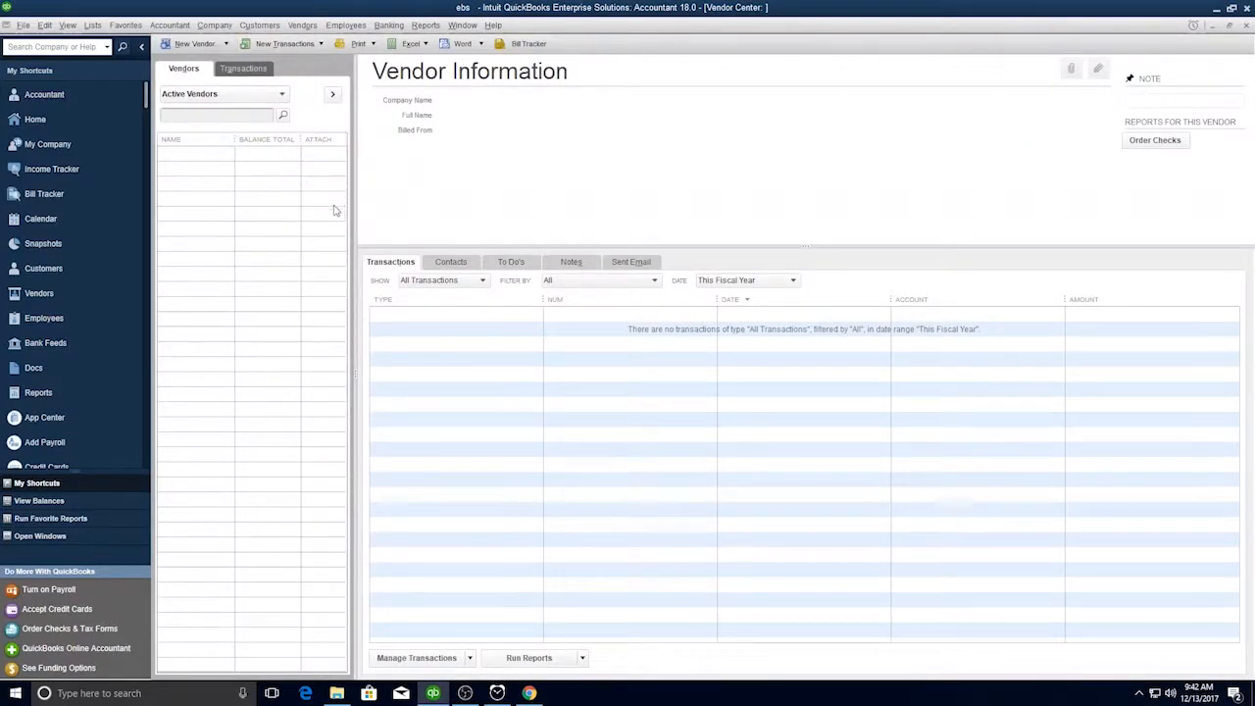
right_click(243, 163)
left_click(191, 43)
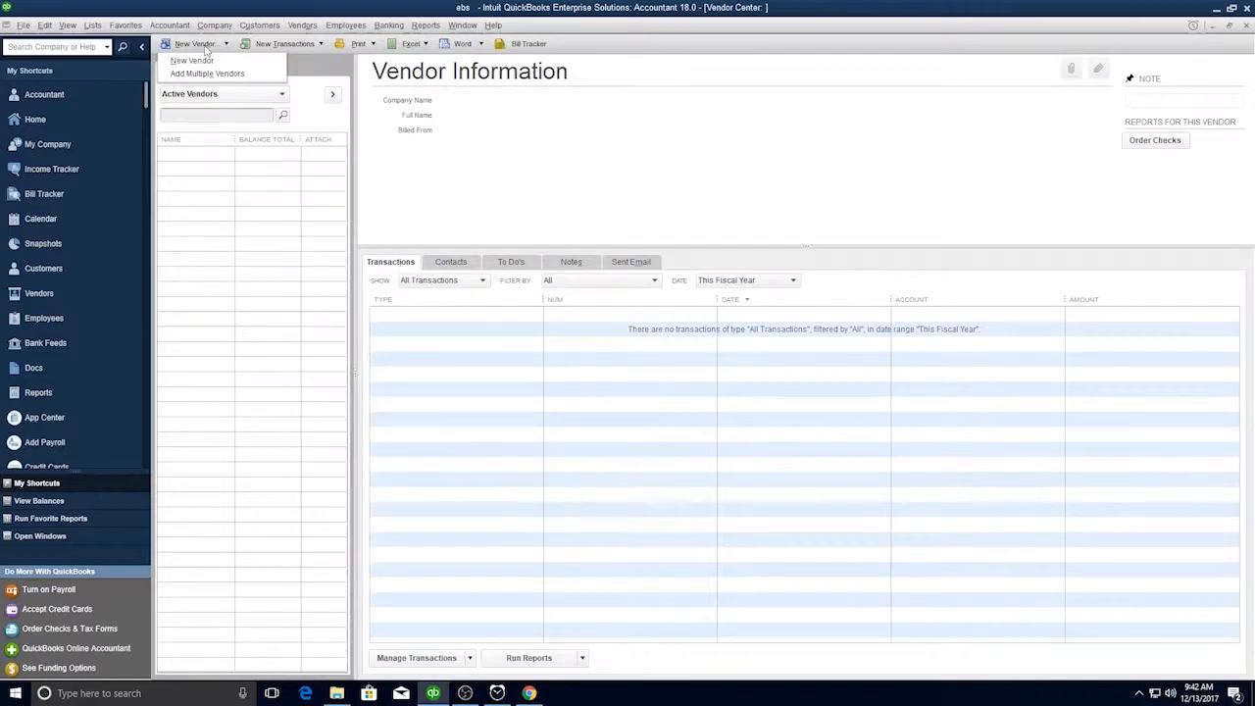
left_click(197, 56)
type("Big John's Vendor Emporium")
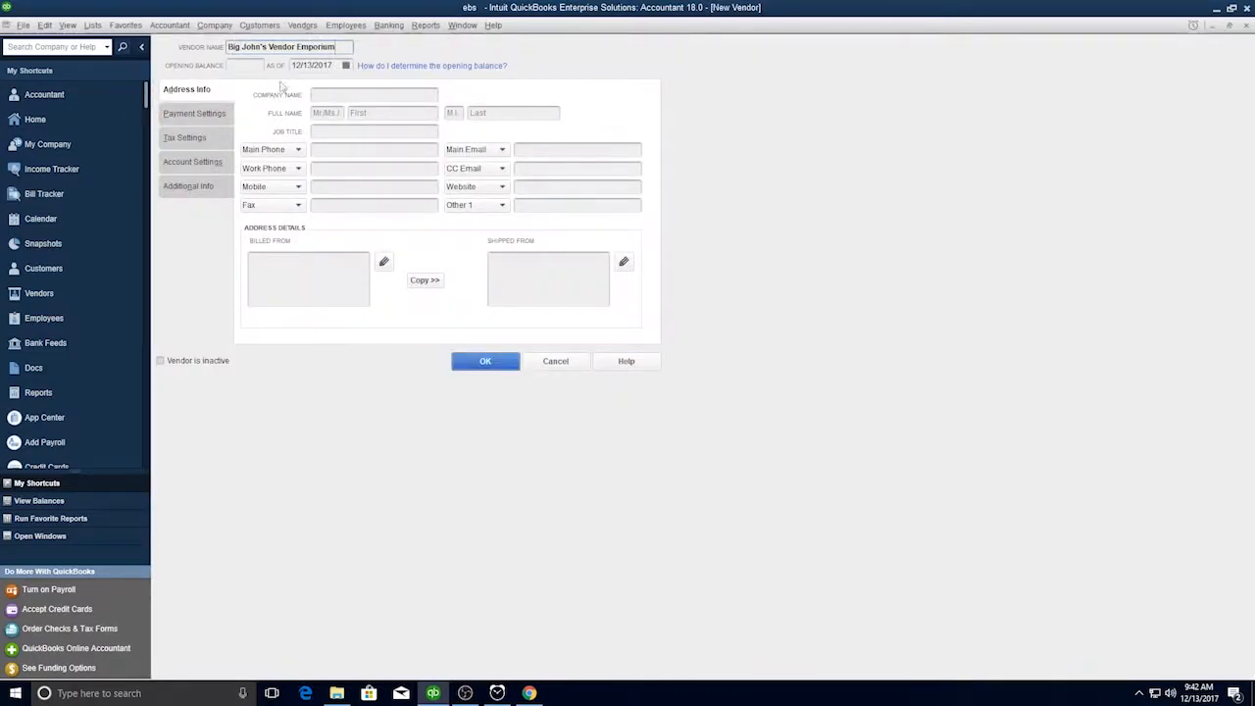
left_click(325, 94)
type("Big Johns")
left_click(329, 130)
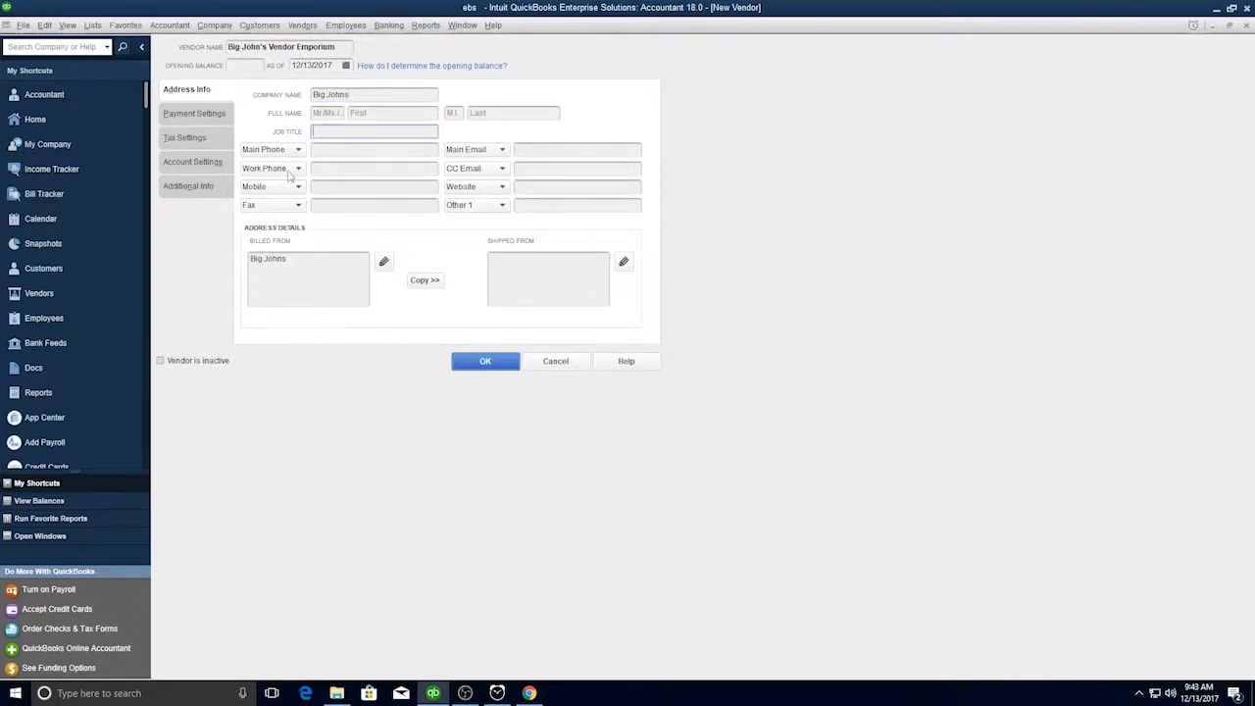
- Enter the vendor's full billed-from address, including city, state, postal code and country, and copy it as the shipped-from address
left_click(384, 262)
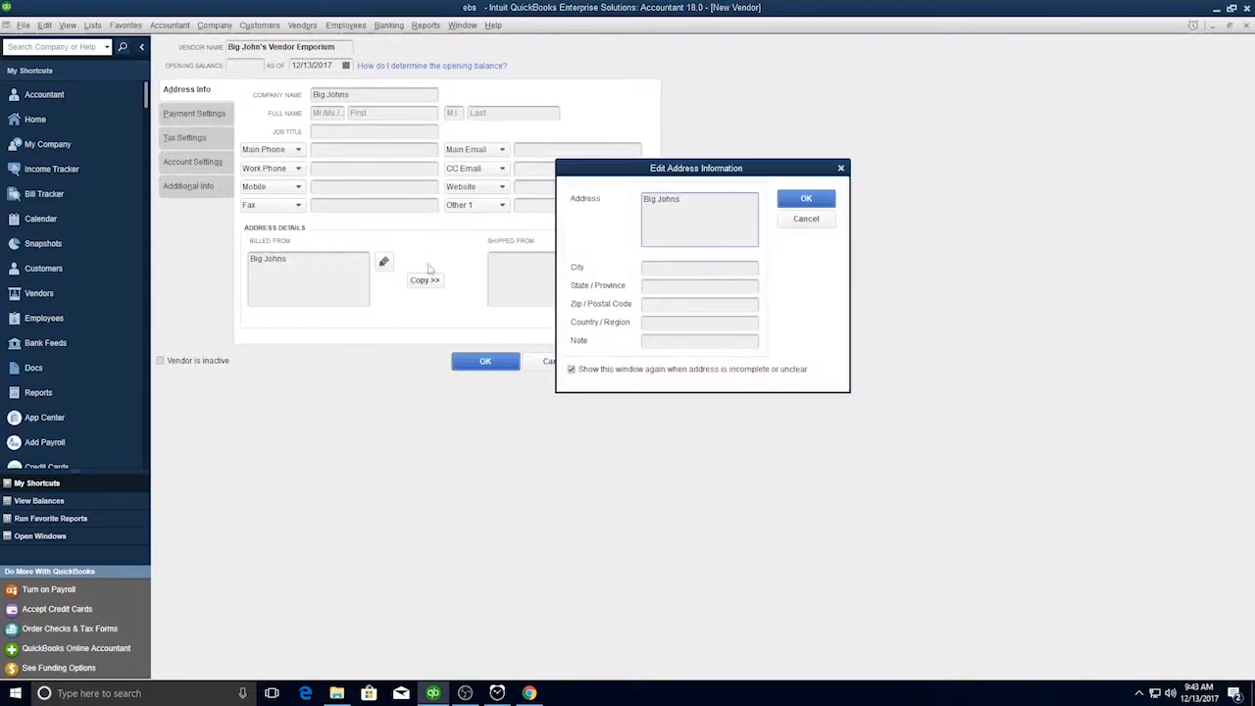
type("St")
key("Tab")
type("Portland")
key("Tab")
type("OR")
key("Tab")
type("97229")
key("Tab")
type("USA")
key("Tab")
key("Return")
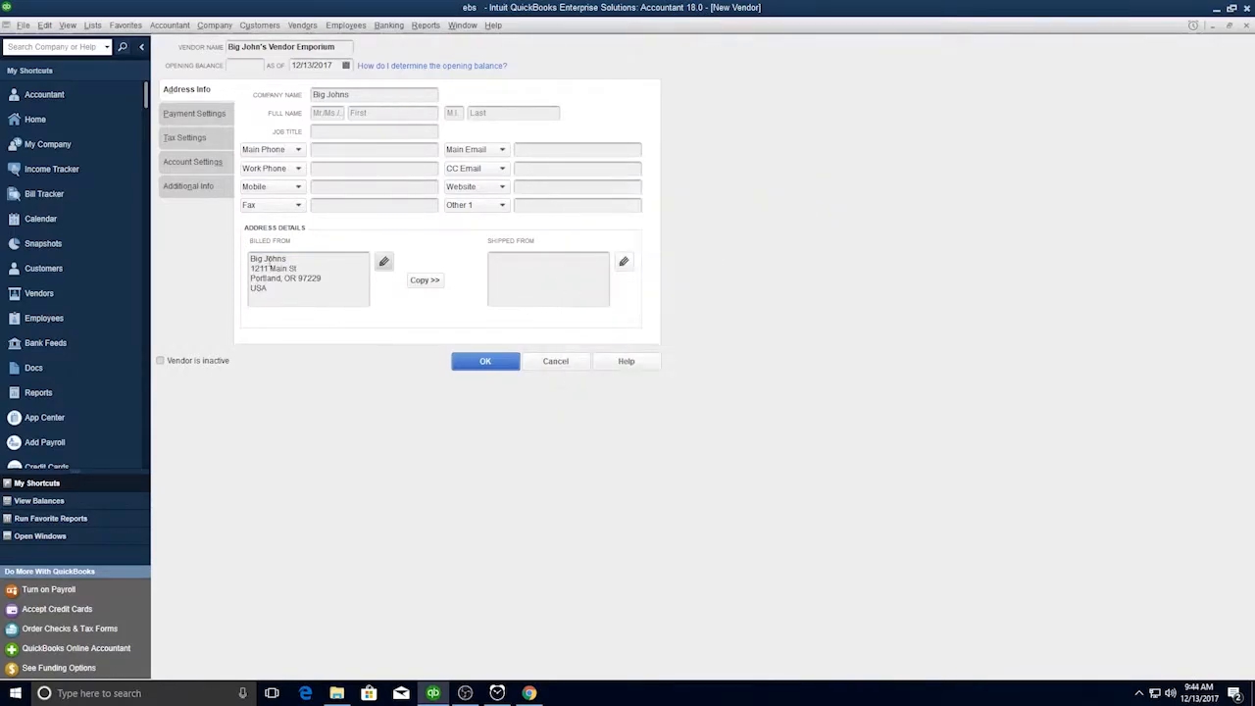
left_click(425, 279)
key("Return")
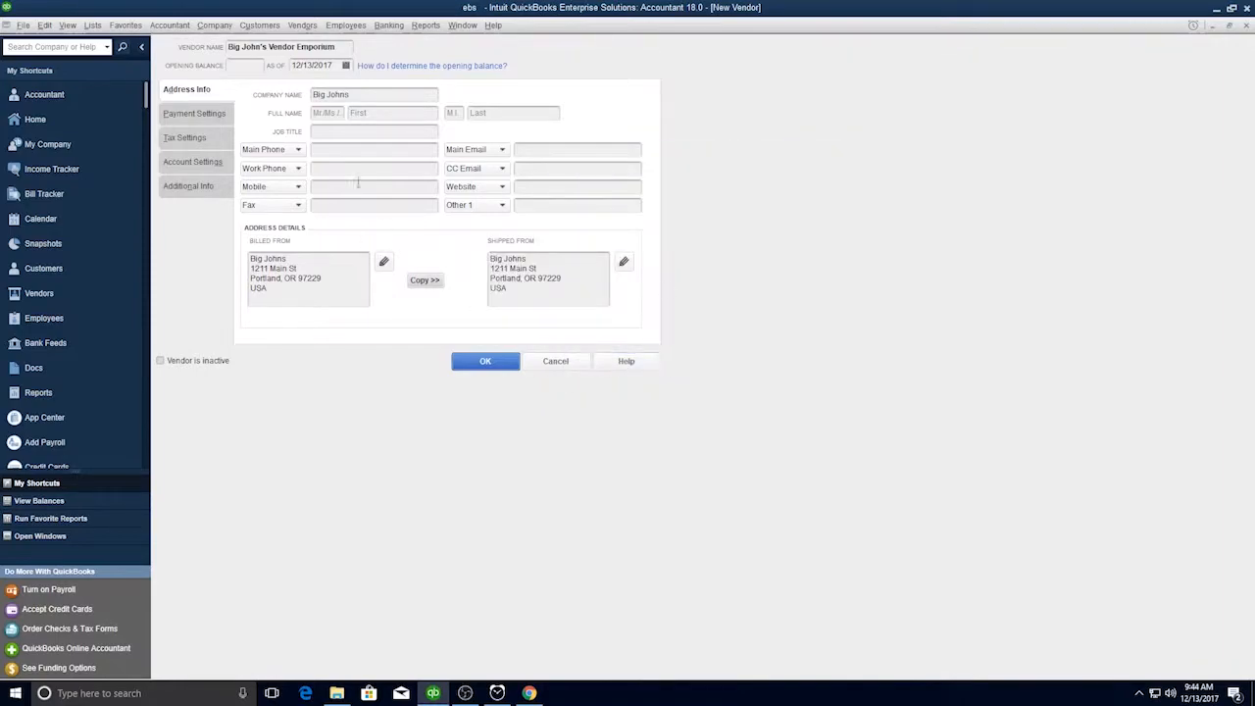
- Set the new vendor's payment terms to Net 30
left_click(196, 117)
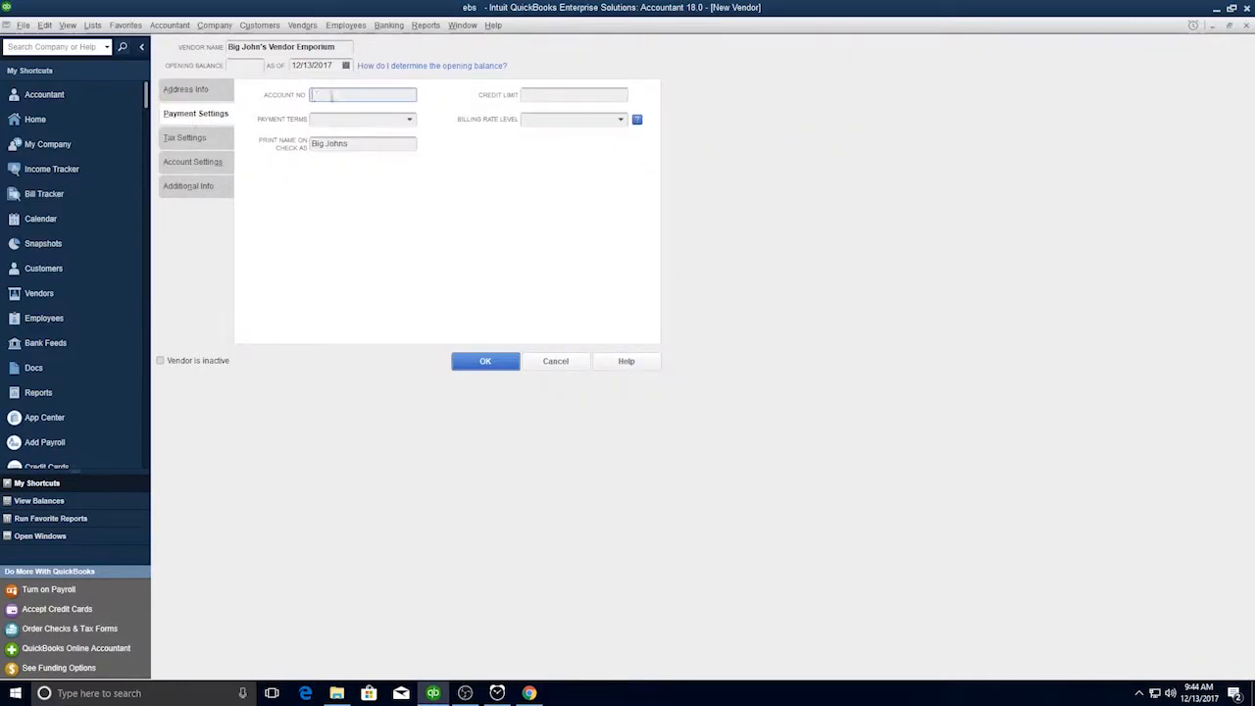
left_click(363, 119)
left_click(328, 256)
left_click(566, 120)
- Review the vendor's tax settings, account settings and the available vendor types
left_click(197, 138)
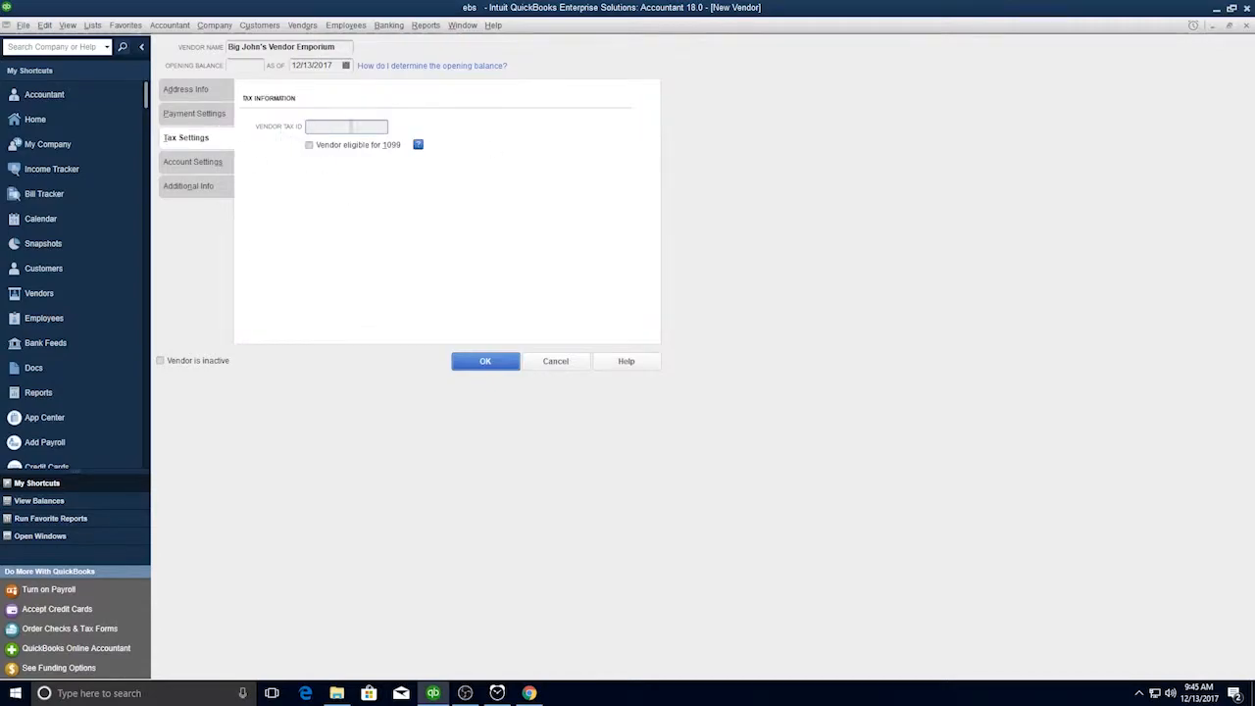
left_click(194, 161)
left_click(377, 152)
left_click(377, 152)
left_click(188, 186)
left_click(400, 103)
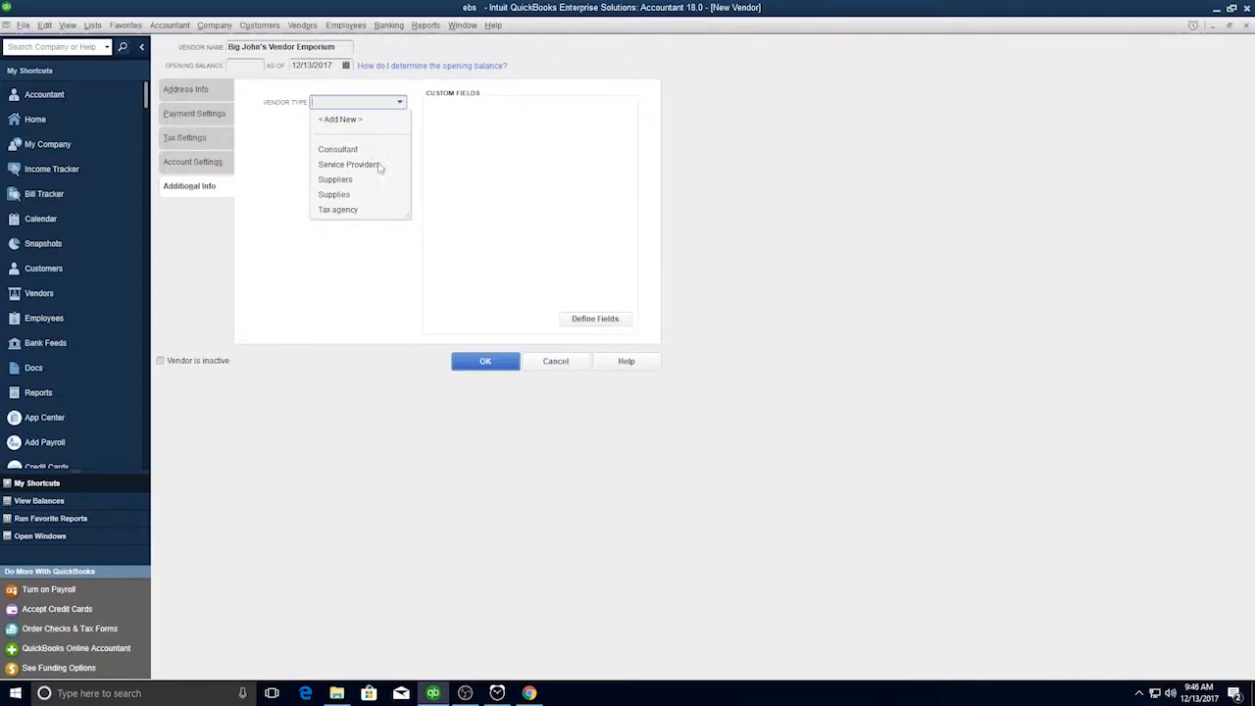
left_click(444, 253)
- Define a custom field labeled "Over 10 Years?" for vendors that accepts any text
left_click(595, 319)
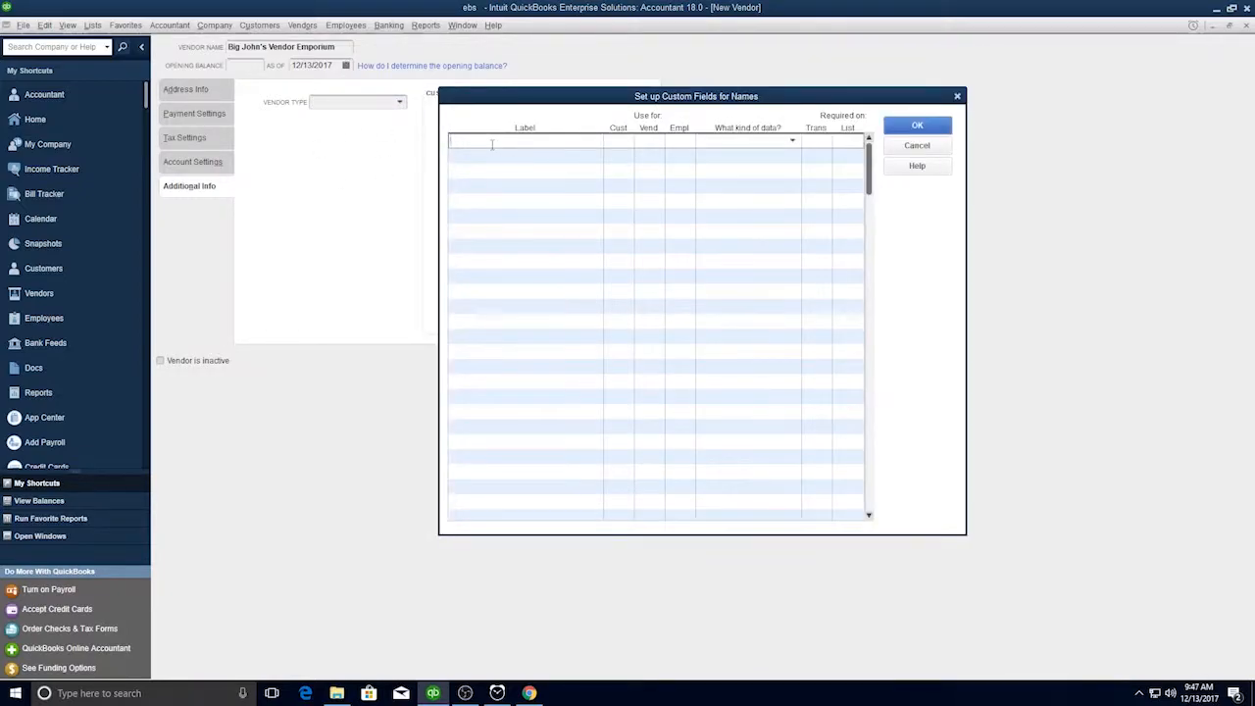
type("Over 10 Years?")
left_click(782, 143)
left_click(781, 149)
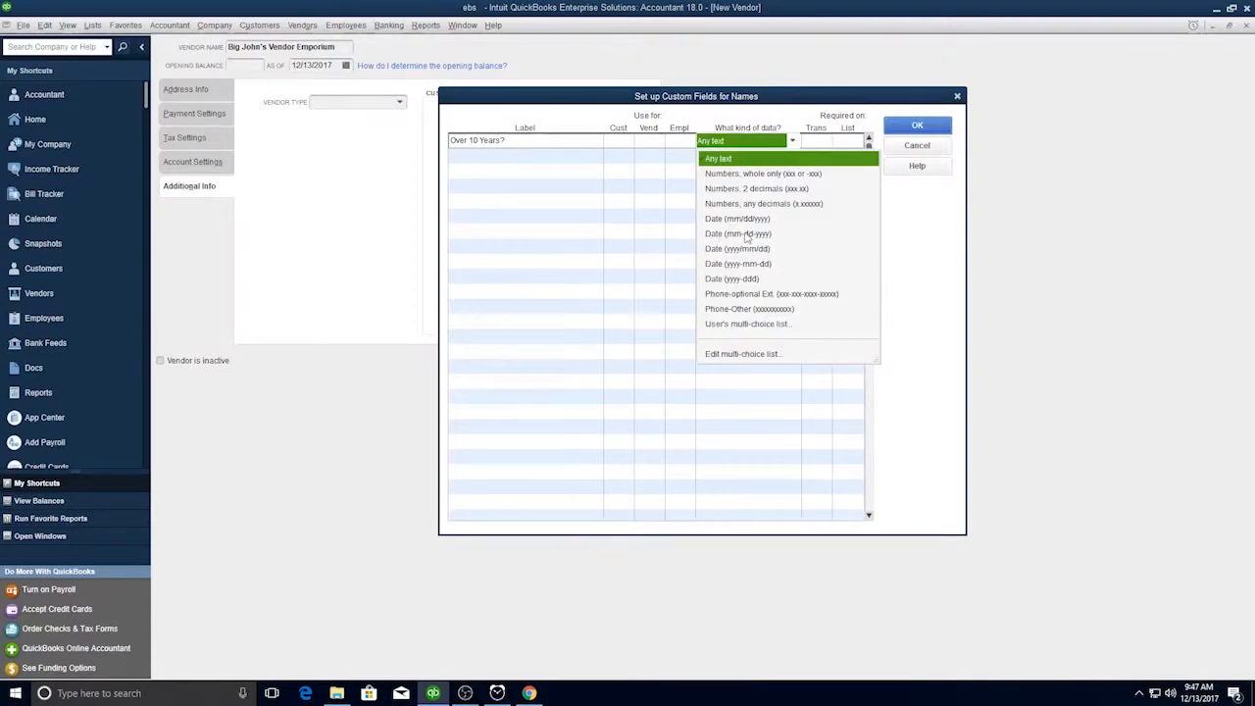
left_click(721, 159)
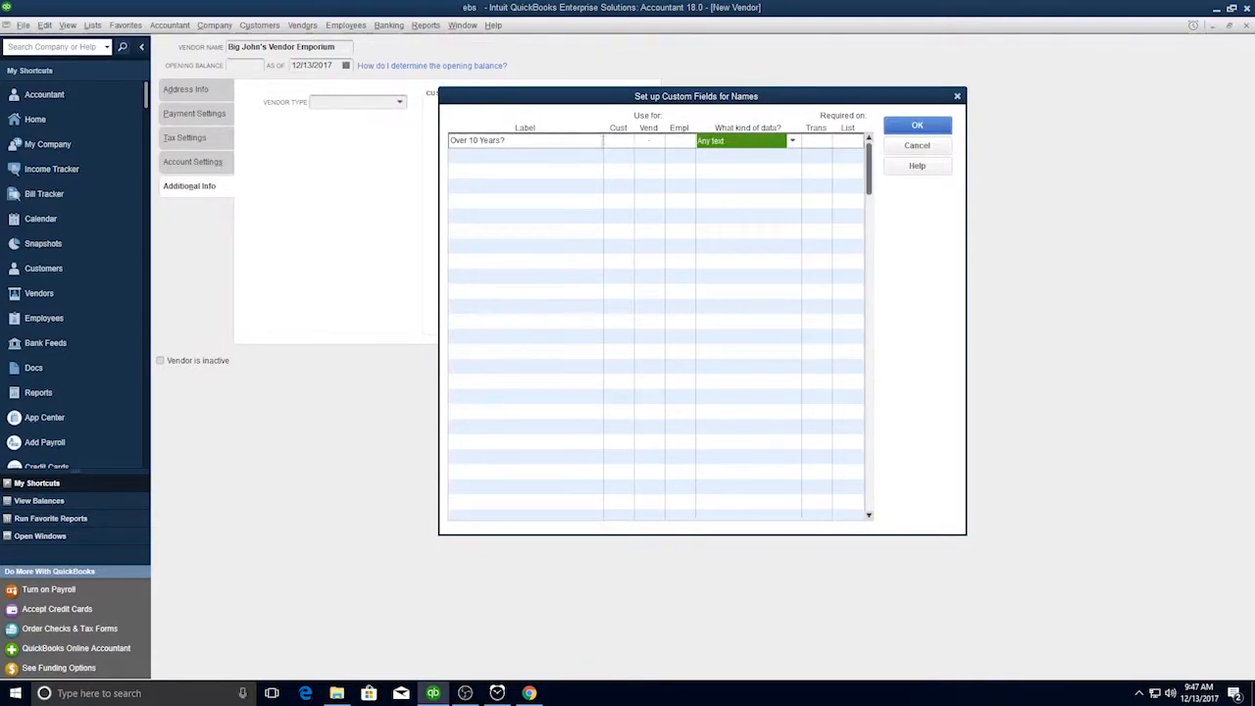
left_click(649, 142)
left_click(917, 125)
left_click(647, 284)
- Fill in the vendor's "Over 10 Years?" field with Yes and save the vendor
left_click(569, 113)
type("Yes")
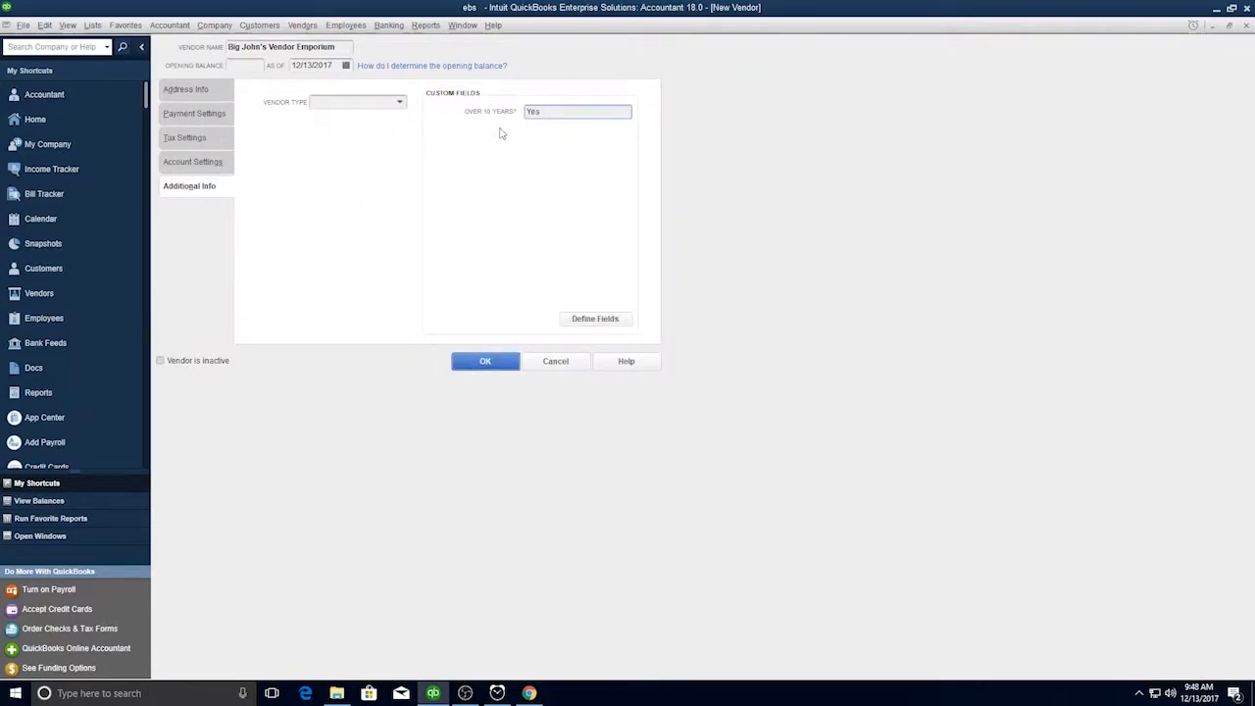
left_click(484, 359)
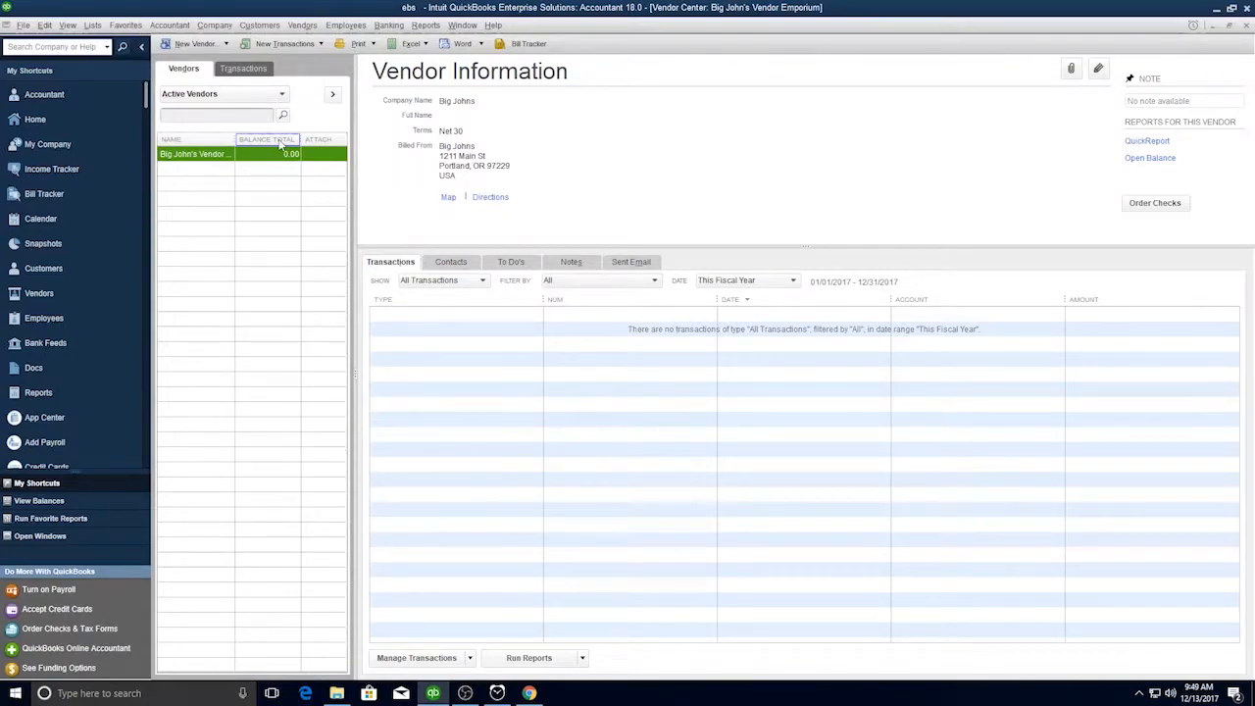
- Activate inventory and purchase orders in the company preferences for Items & Inventory and save the preferences
left_click(45, 26)
left_click(79, 300)
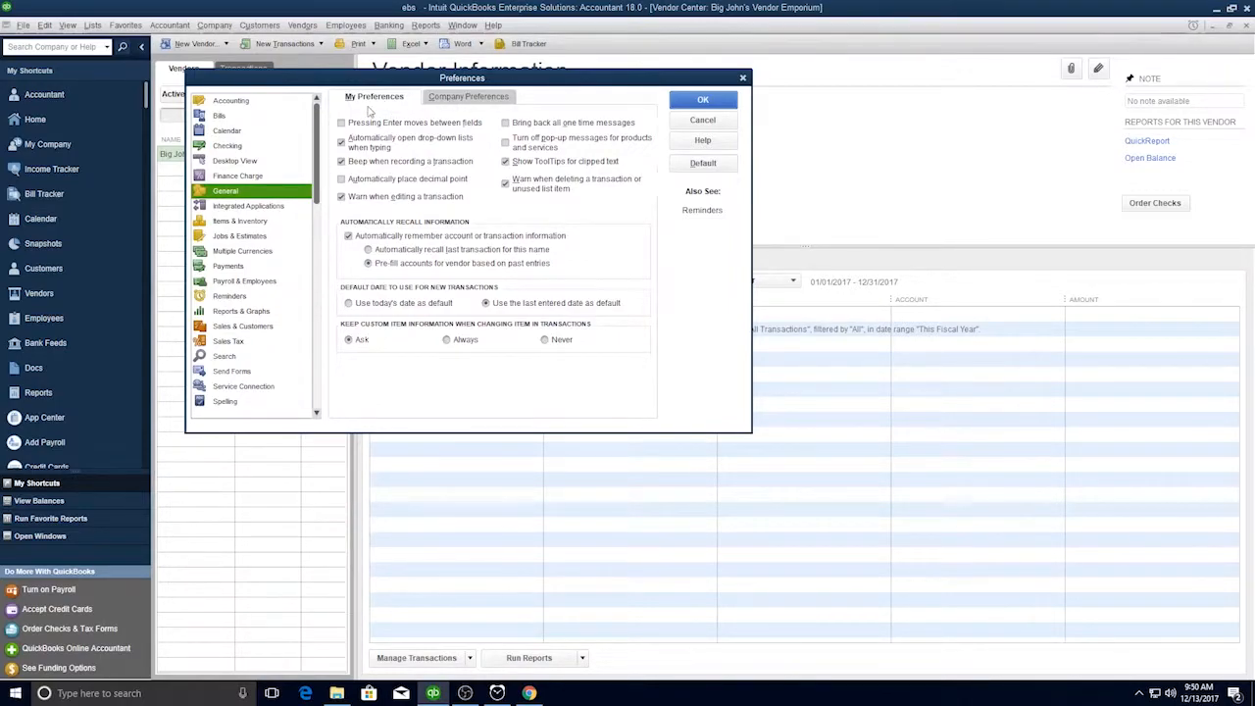
left_click(468, 97)
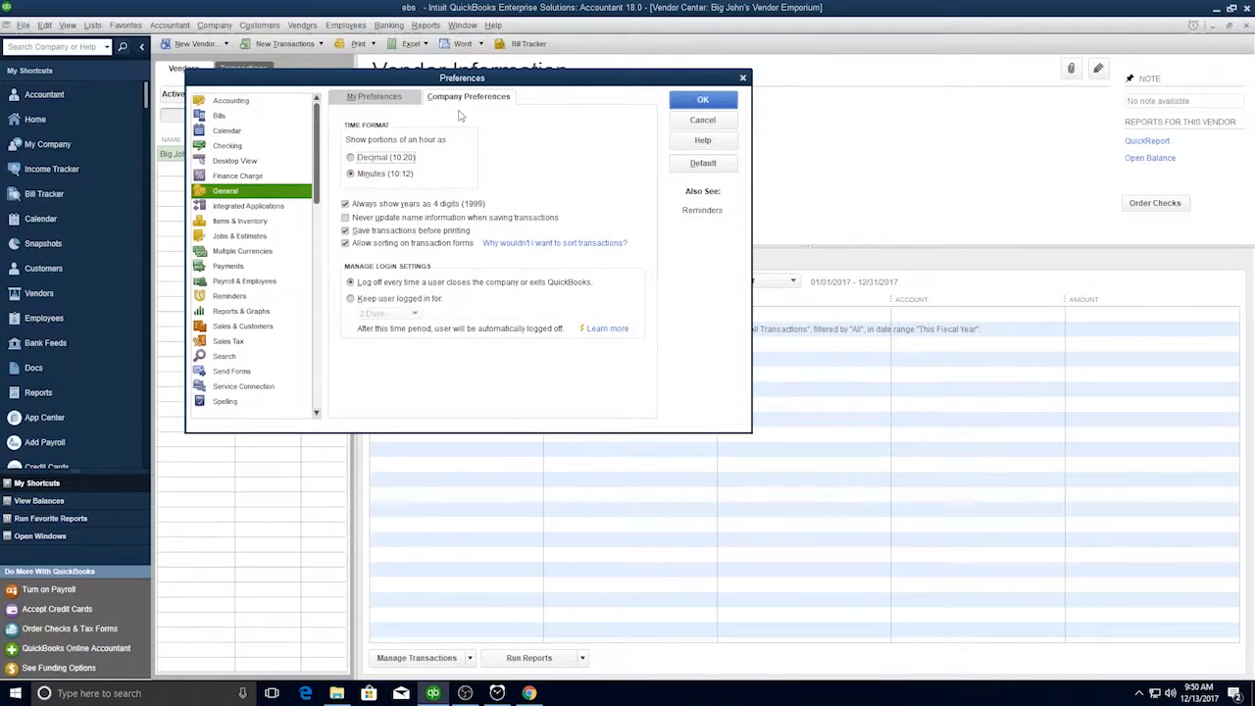
left_click(225, 221)
left_click(450, 96)
left_click(352, 133)
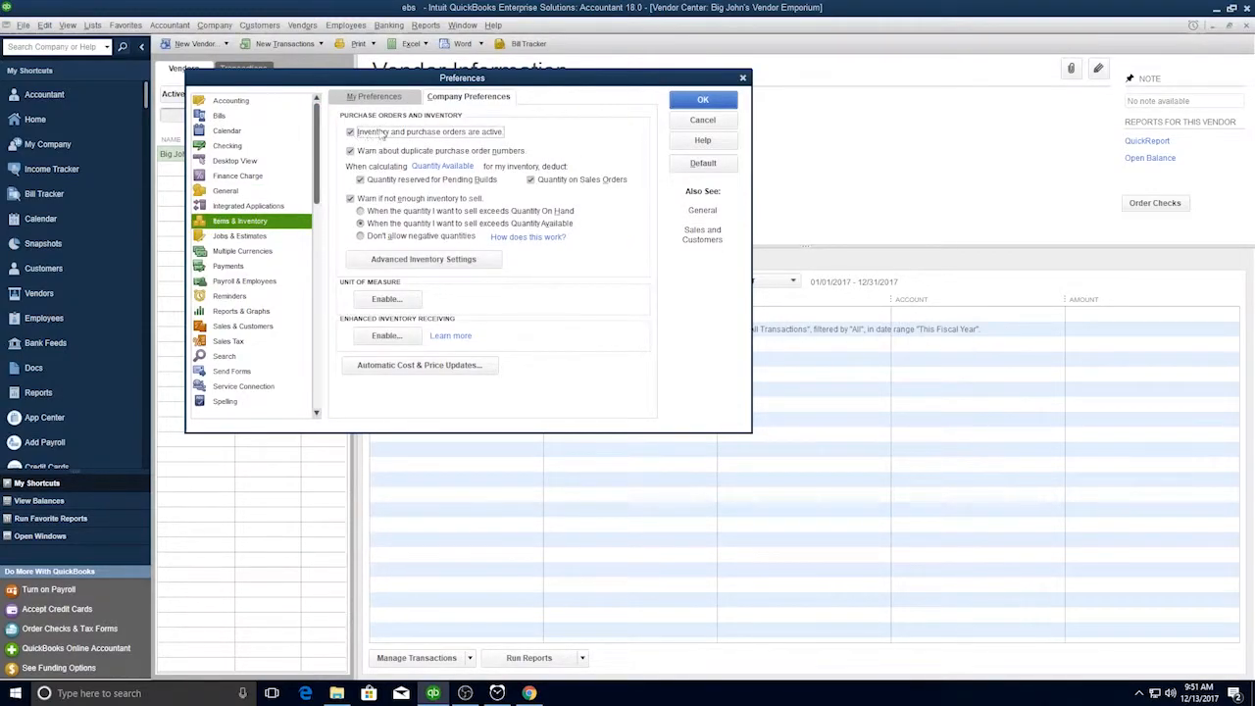
left_click(627, 211)
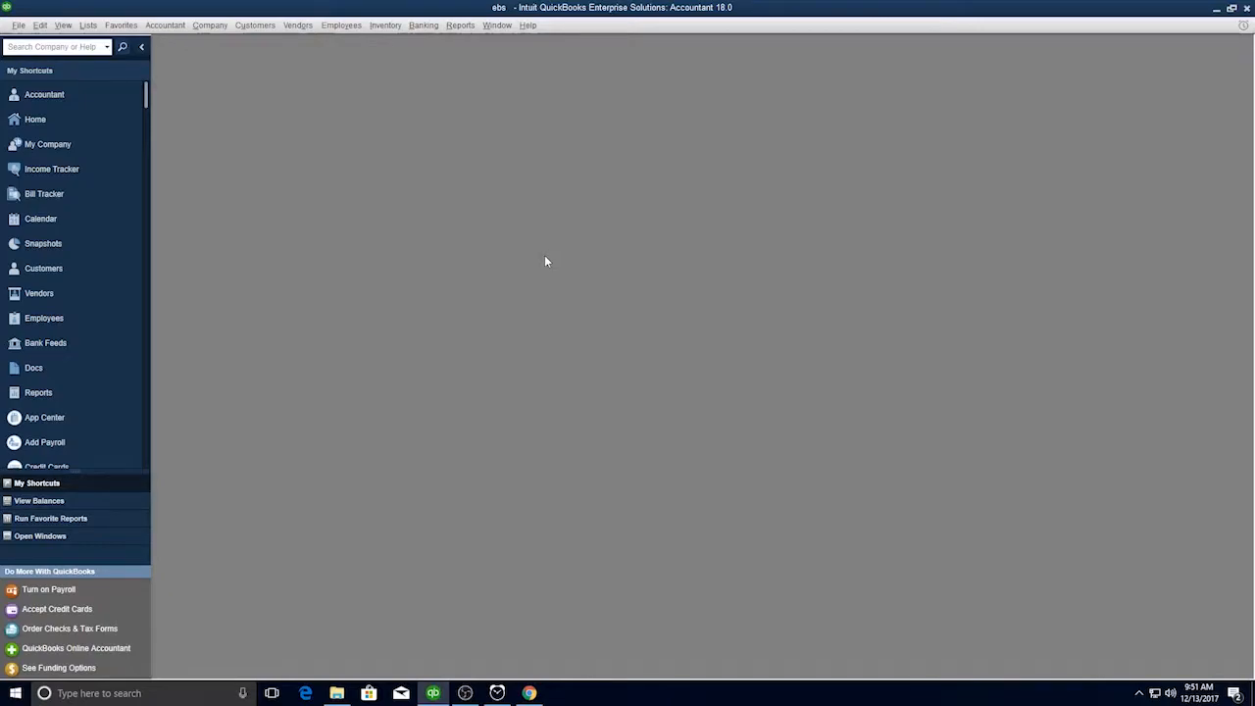
- Open the Item List and start a new Inventory Part item named Widget 1
left_click(87, 25)
left_click(106, 42)
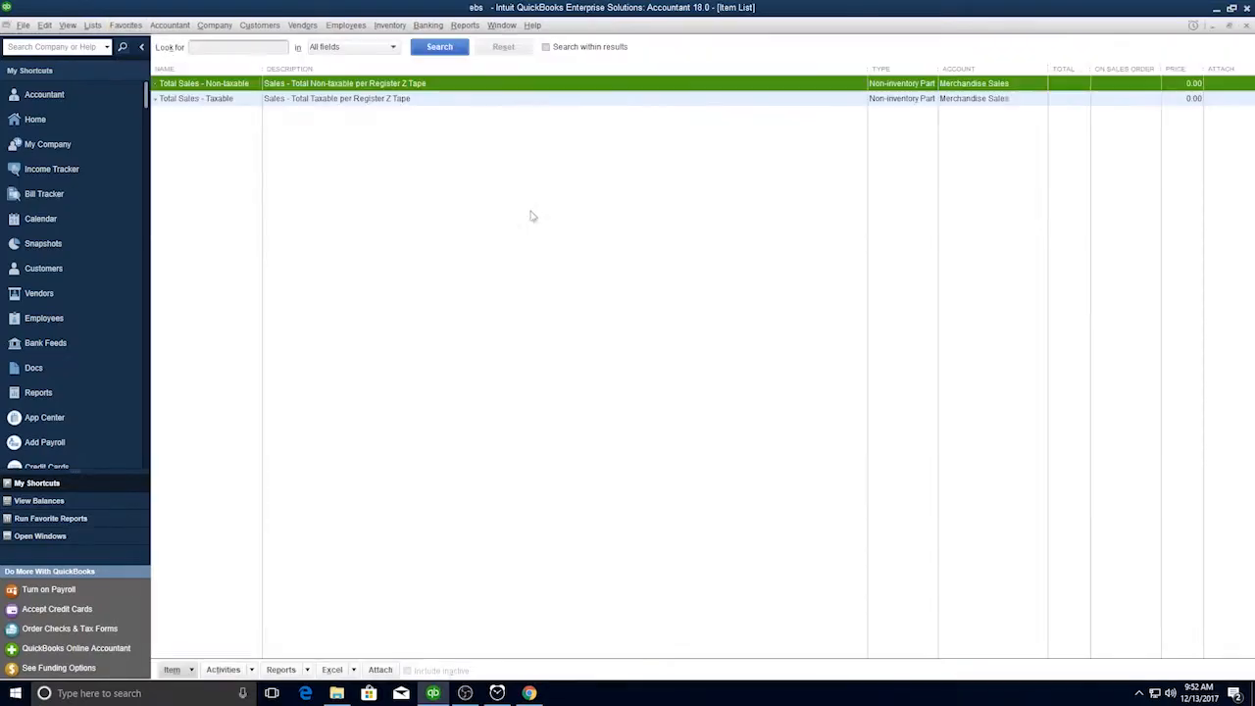
left_click(245, 98)
right_click(334, 153)
left_click(345, 191)
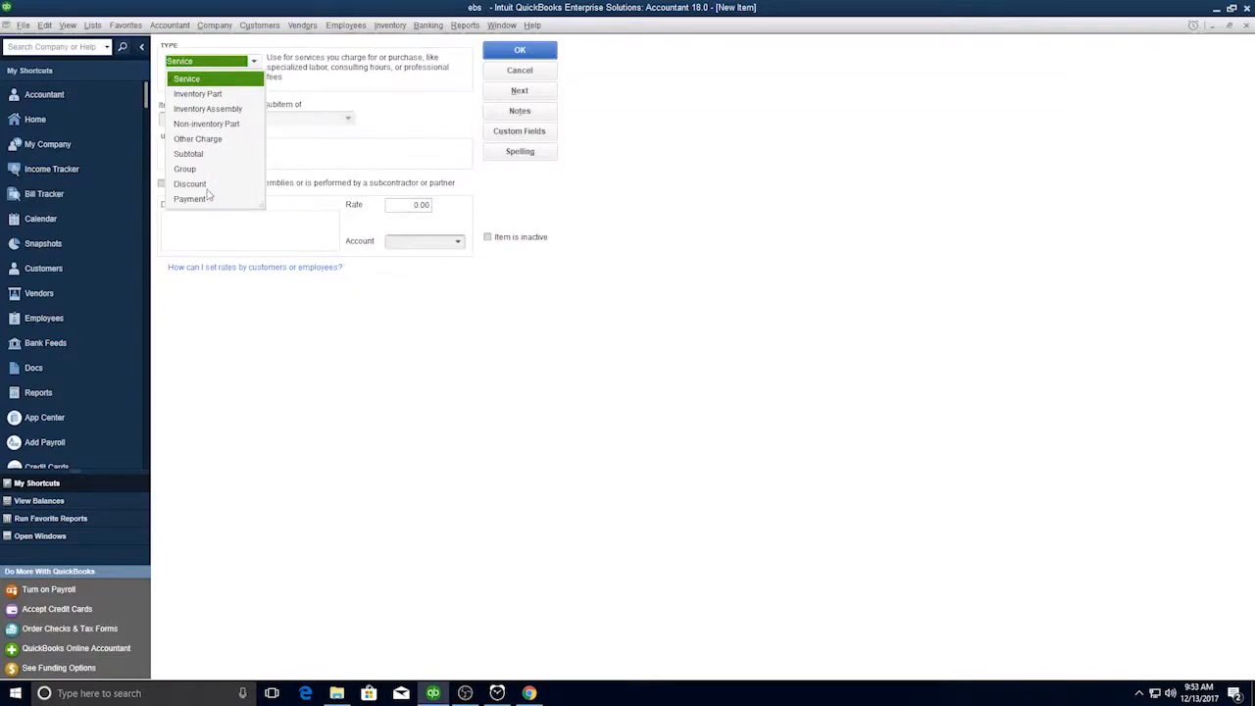
left_click(200, 94)
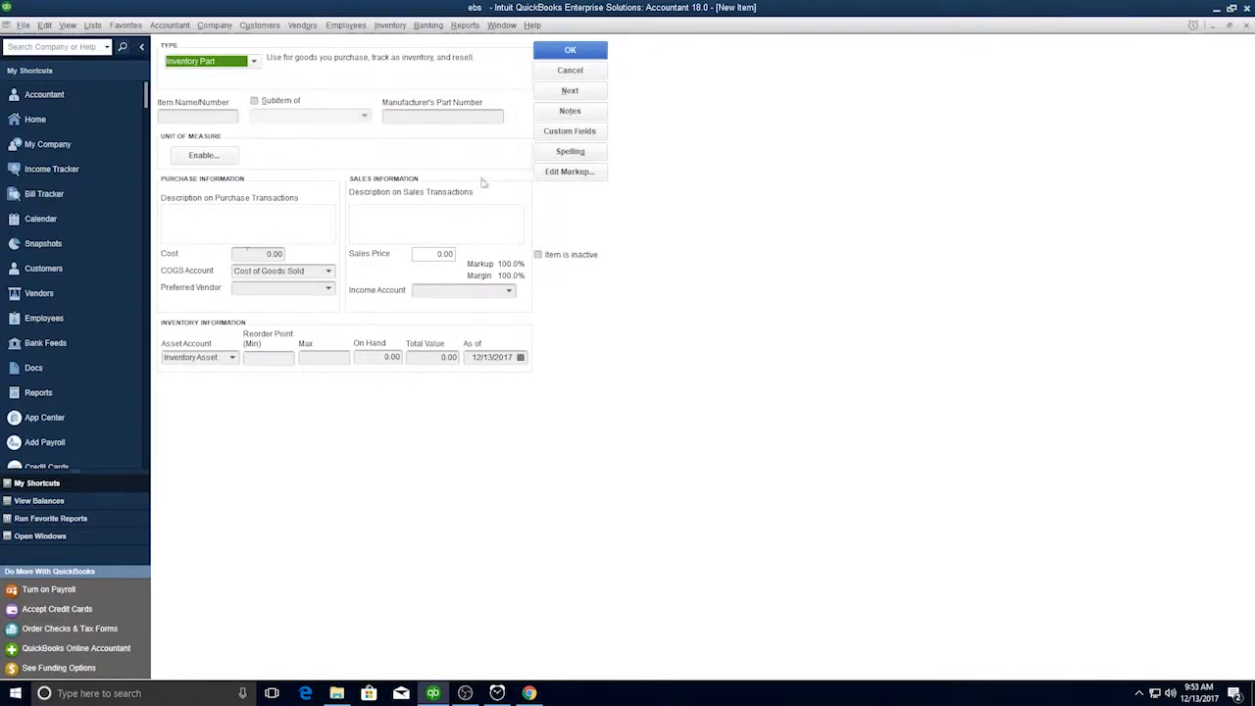
key("Tab")
type("W")
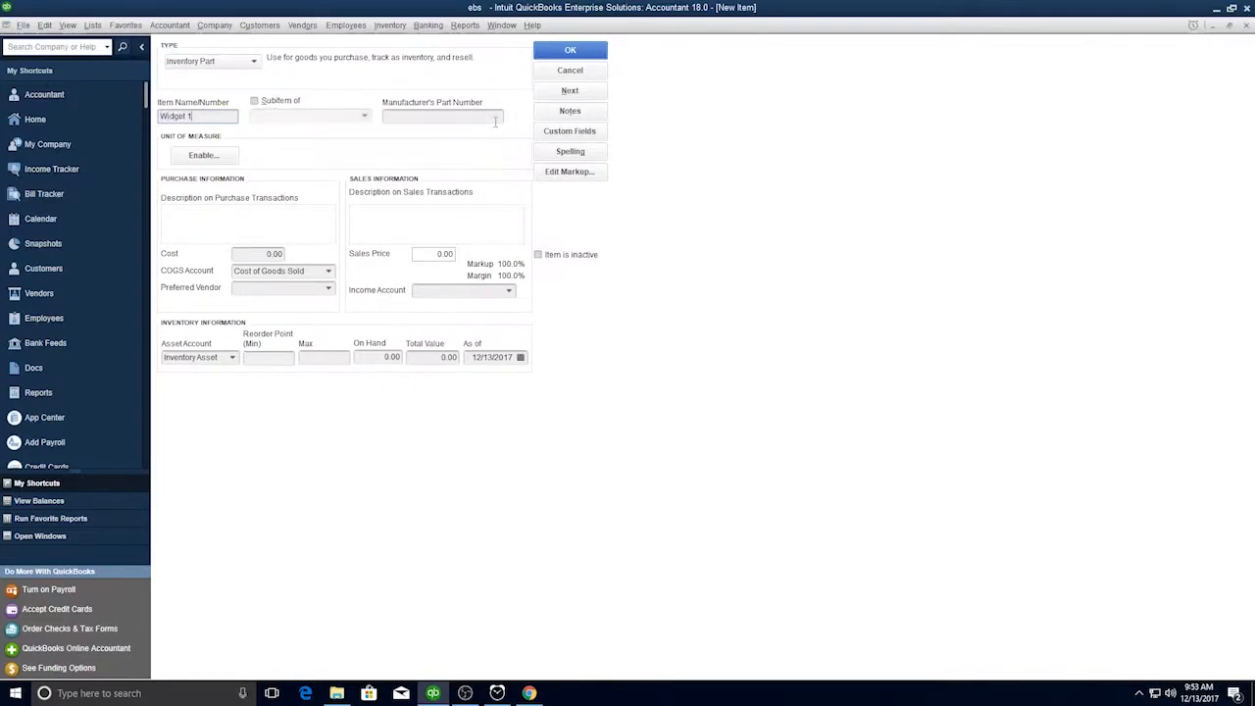
- Set Widget 1's cost to 5.00 and its sales price to 7.50, leaving part number and descriptions blank
left_click(427, 118)
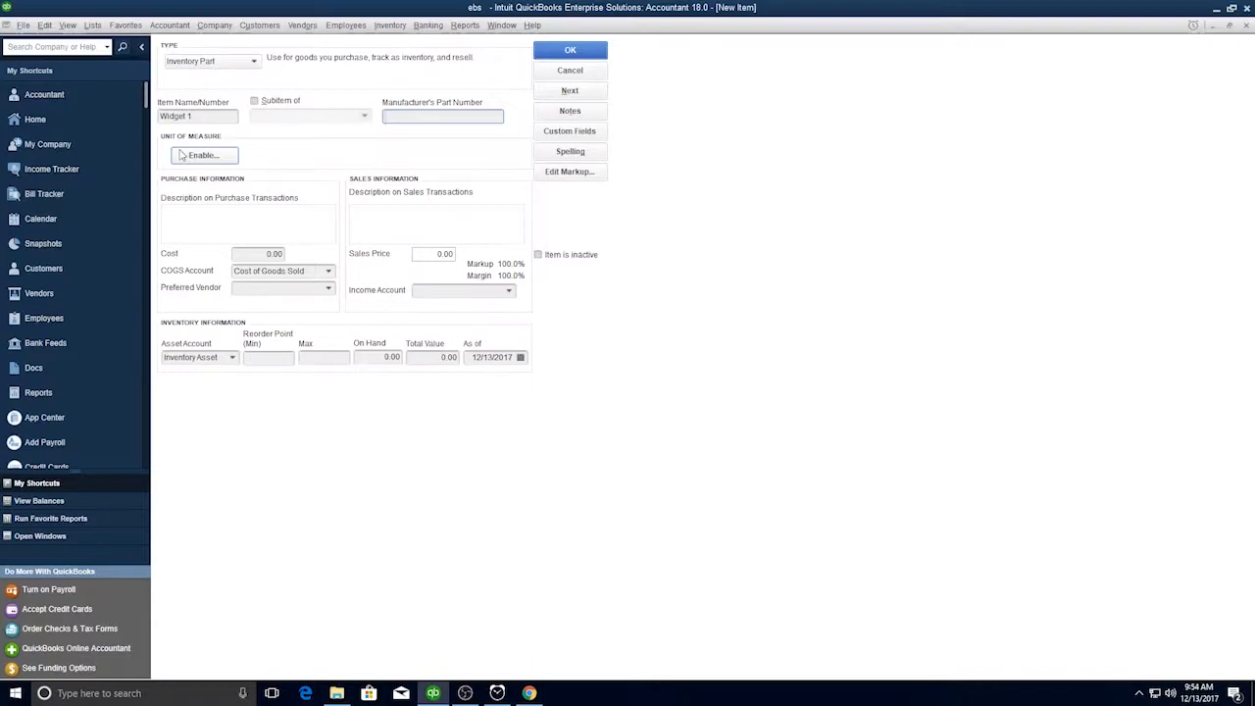
left_click(198, 210)
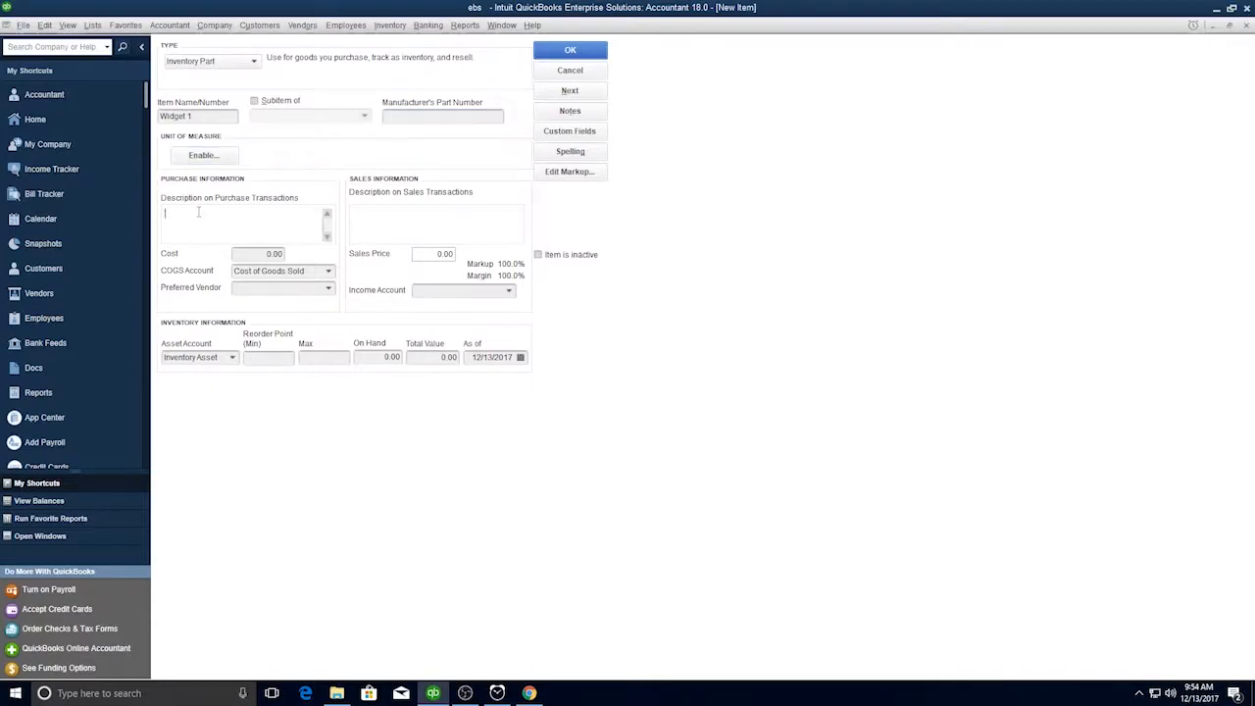
left_click(389, 224)
double_click(274, 254)
type("5.00")
double_click(447, 254)
type("7.50")
- Assign Big John's Vendor Emporium as Widget 1's preferred vendor and Merchandise Sales as its income account
left_click(263, 287)
left_click(328, 290)
left_click(496, 316)
left_click(510, 294)
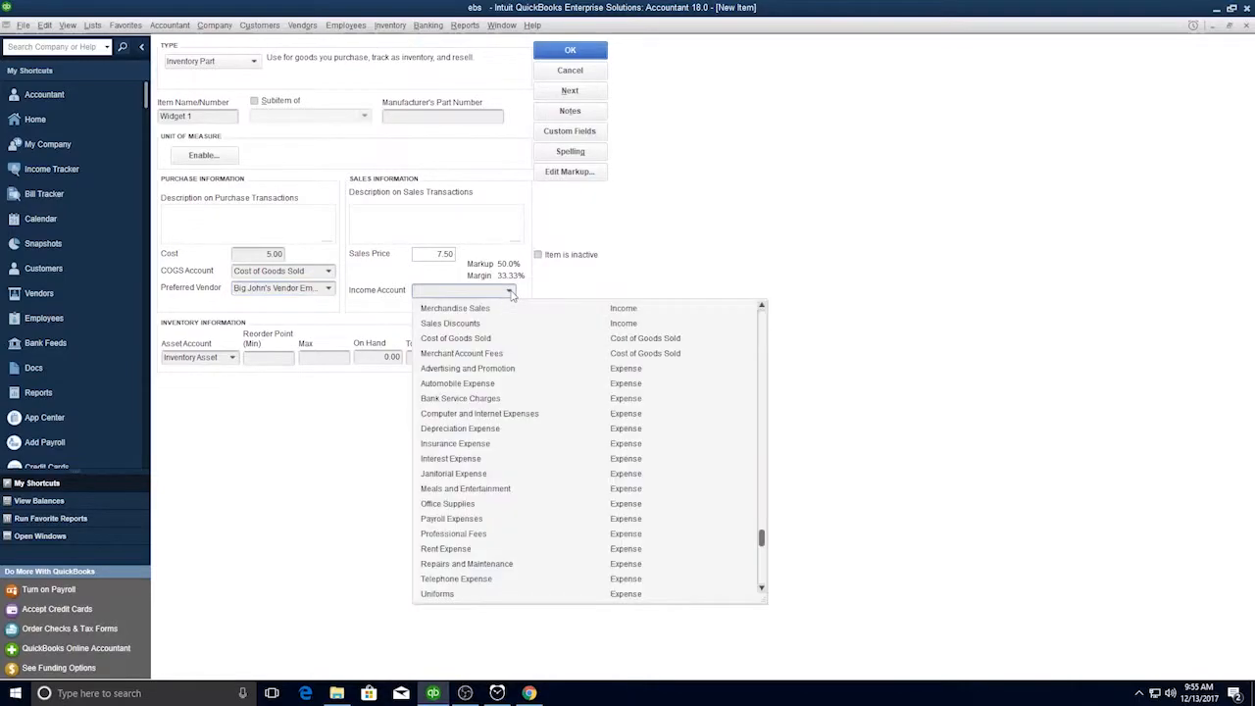
left_click(453, 307)
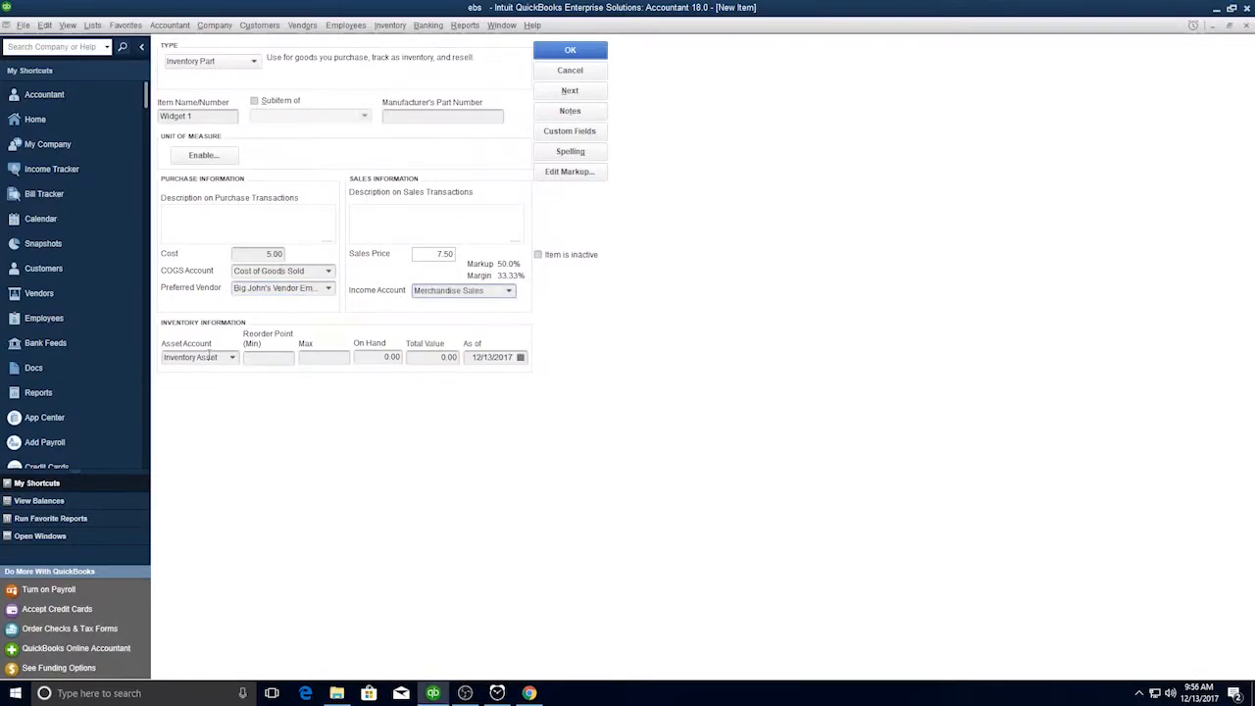
- Set Widget 1's reorder point to a minimum of 5 and a maximum of 50
left_click(260, 357)
type("5")
left_click(328, 357)
type("50")
- View the custom field setup for items from Widget 1 and close it without defining any field
left_click(570, 130)
left_click(798, 239)
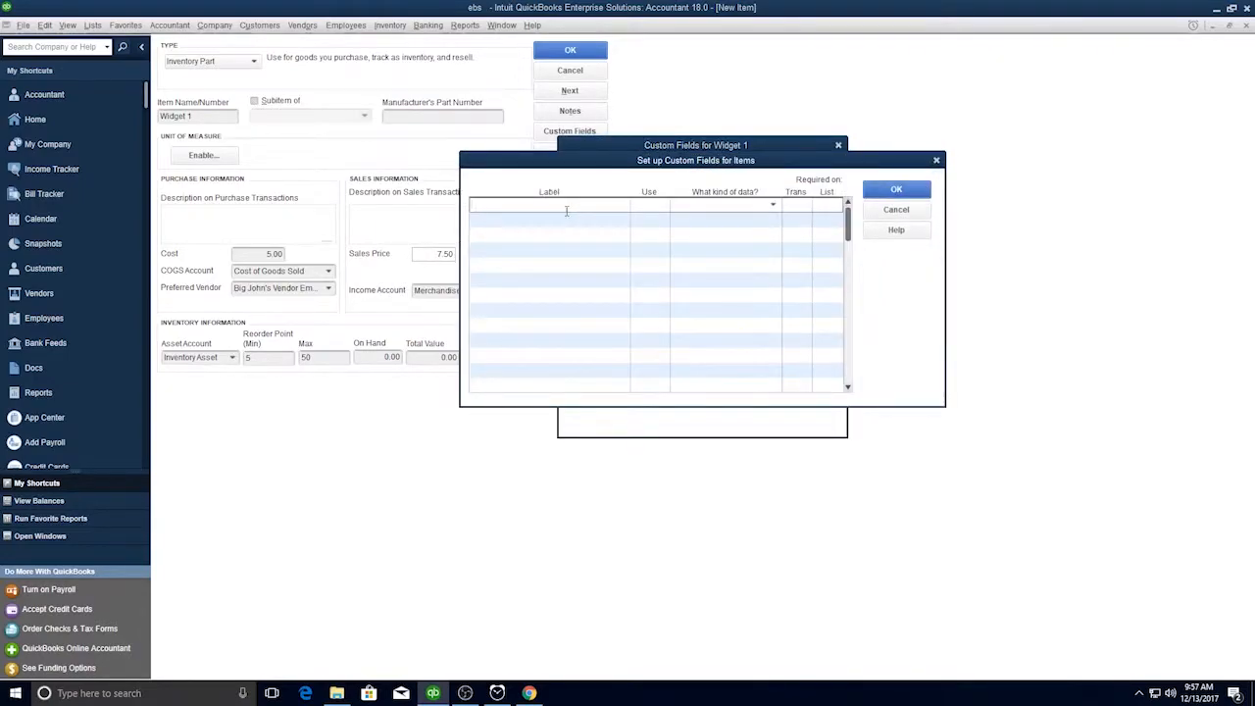
key("Escape")
key("Escape")
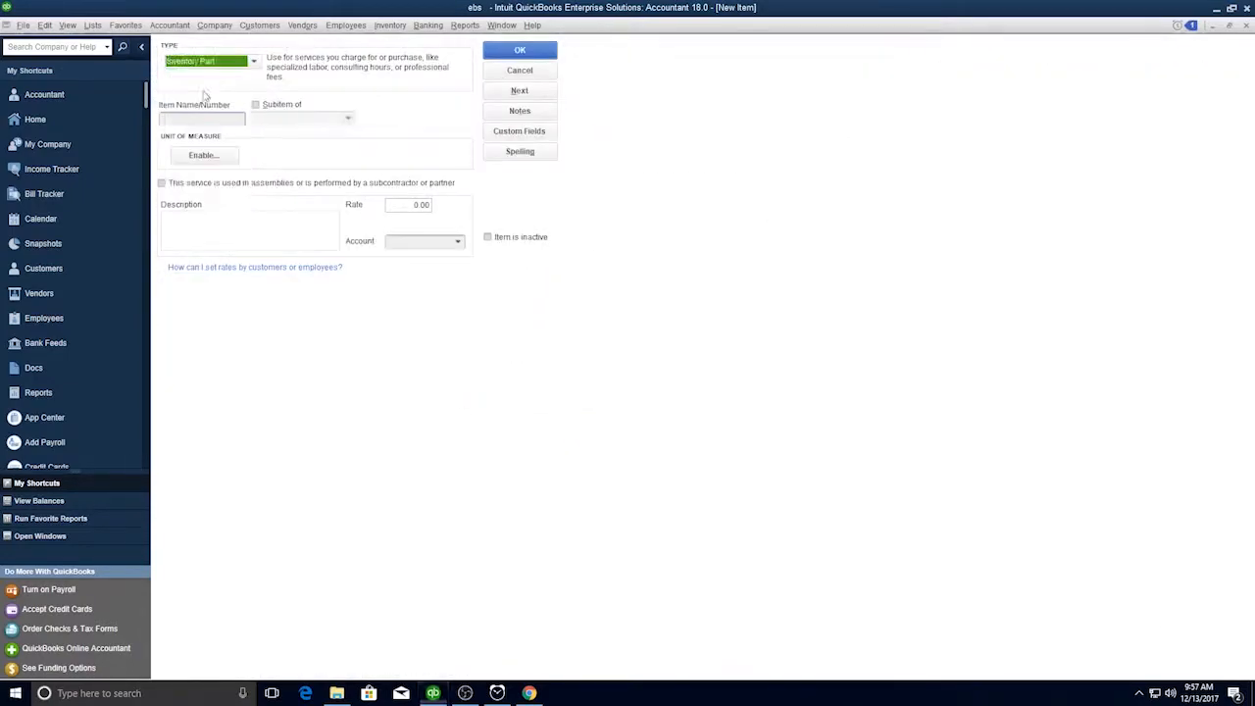
- Name the next Inventory Part item Widget 2, with a cost of 15 and a sales price of 25
left_click(203, 118)
type("Widget 2")
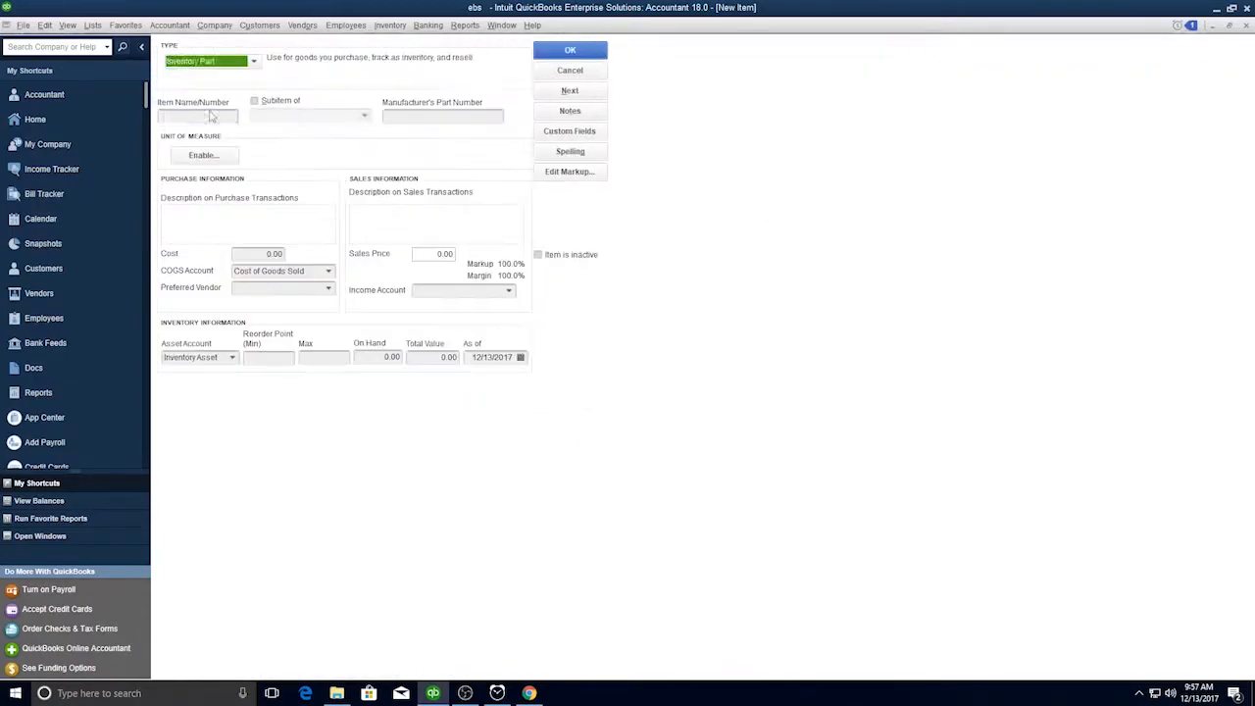
key("Tab")
double_click(248, 254)
type("15")
key("Tab")
double_click(439, 255)
type("25")
- Assign Big John's Vendor Emporium as Widget 2's preferred vendor and Merchandise Sales as its income account, and save the item
left_click(328, 289)
left_click(291, 342)
left_click(509, 291)
left_click(454, 311)
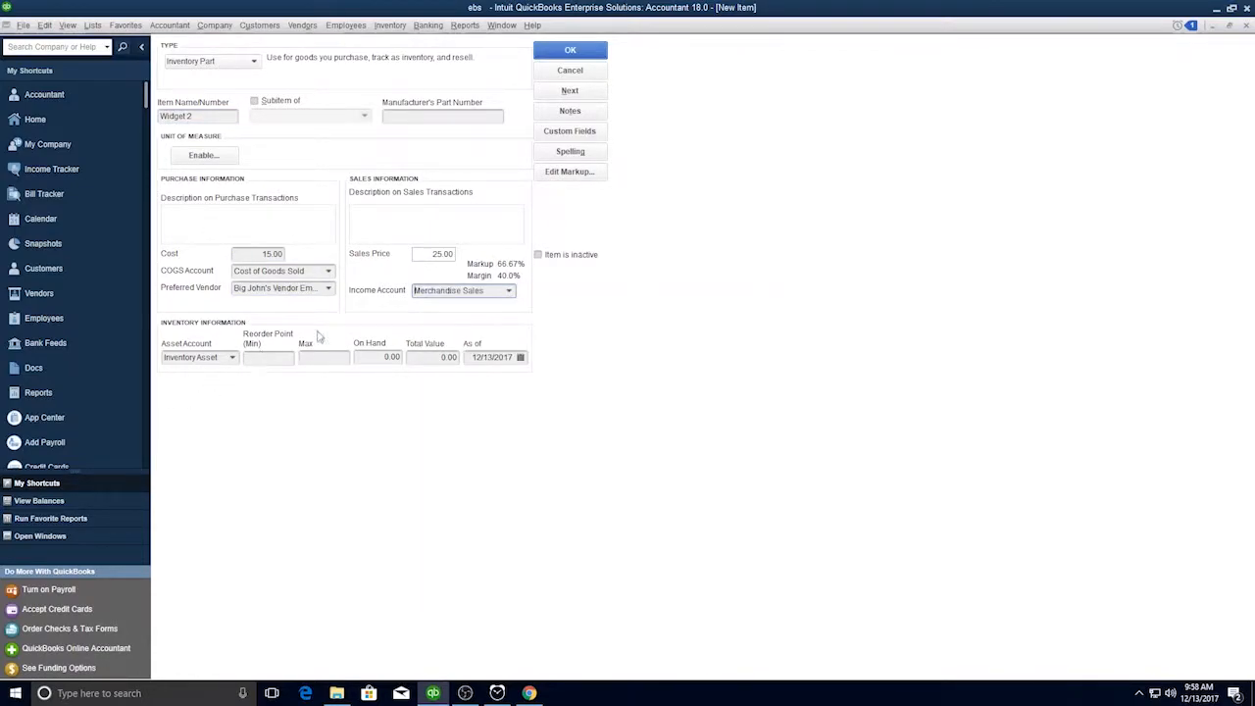
left_click(572, 51)
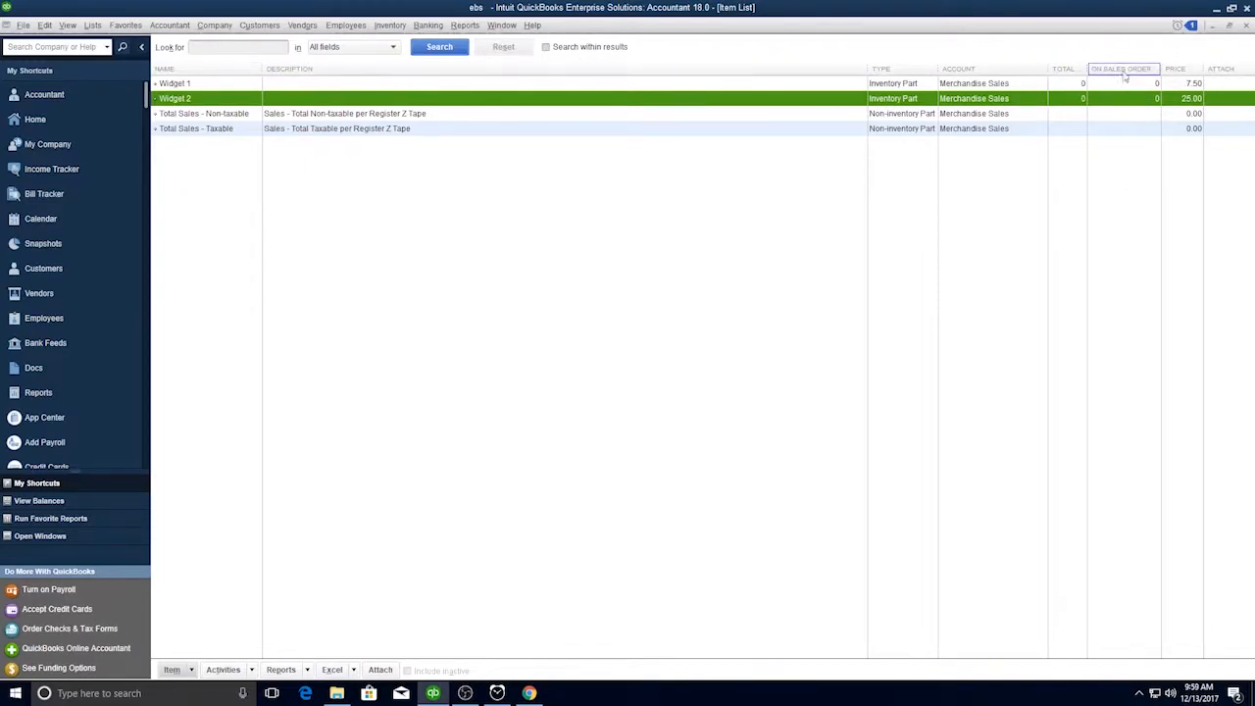
- Customize the Item List columns by removing On Sales Order and adding MPN
right_click(738, 216)
left_click(755, 331)
left_click(703, 274)
scroll(572, 319, "down", 3)
left_click(550, 300)
left_click(703, 253)
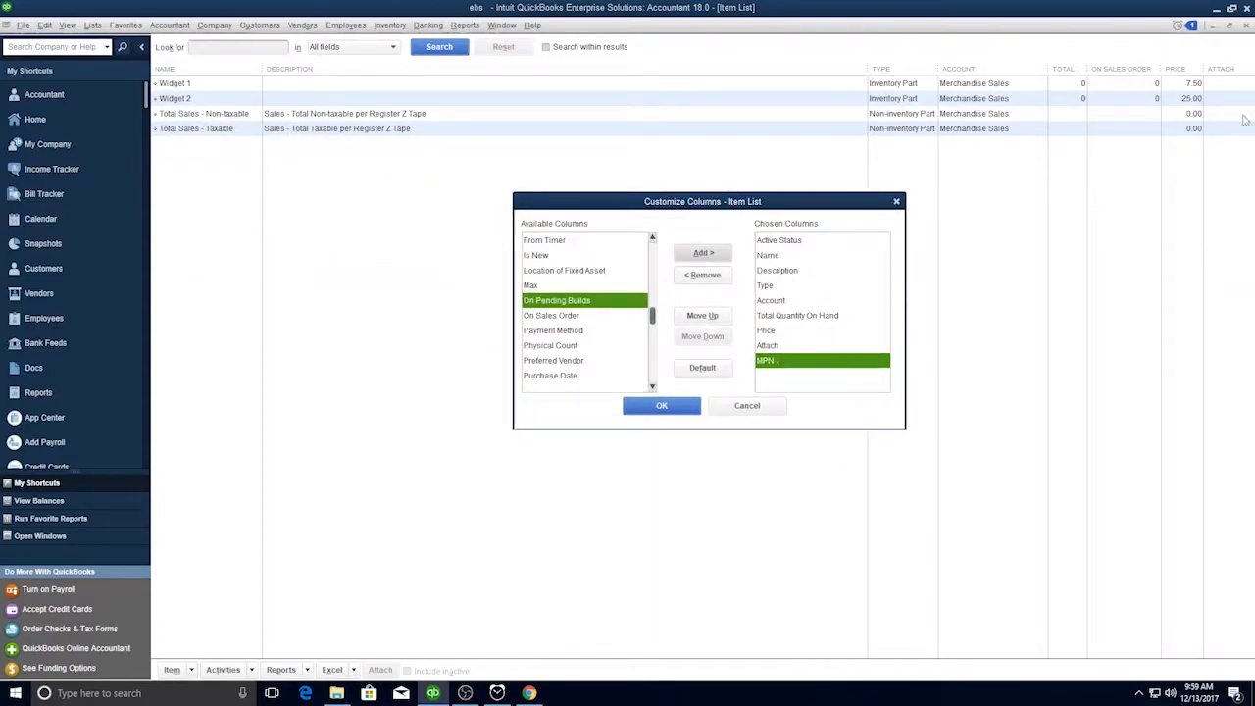
- Move the MPN column directly after Description, apply the column layout, and resize the Item List columns
key("alt+u")
key("alt+u")
key("alt+u")
key("alt+u")
key("alt+u")
left_click(662, 406)
left_click_drag(939, 69, 580, 70)
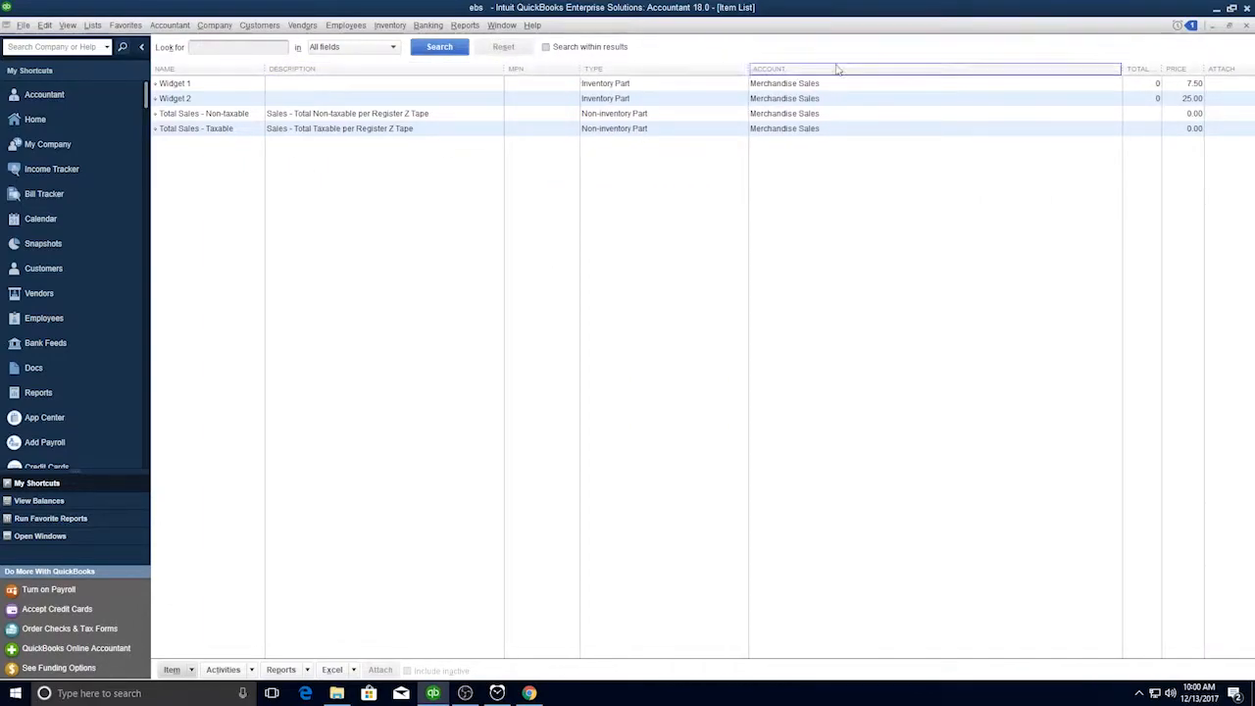
- Close the Item List and open the Home page
key("Escape")
left_click(35, 119)
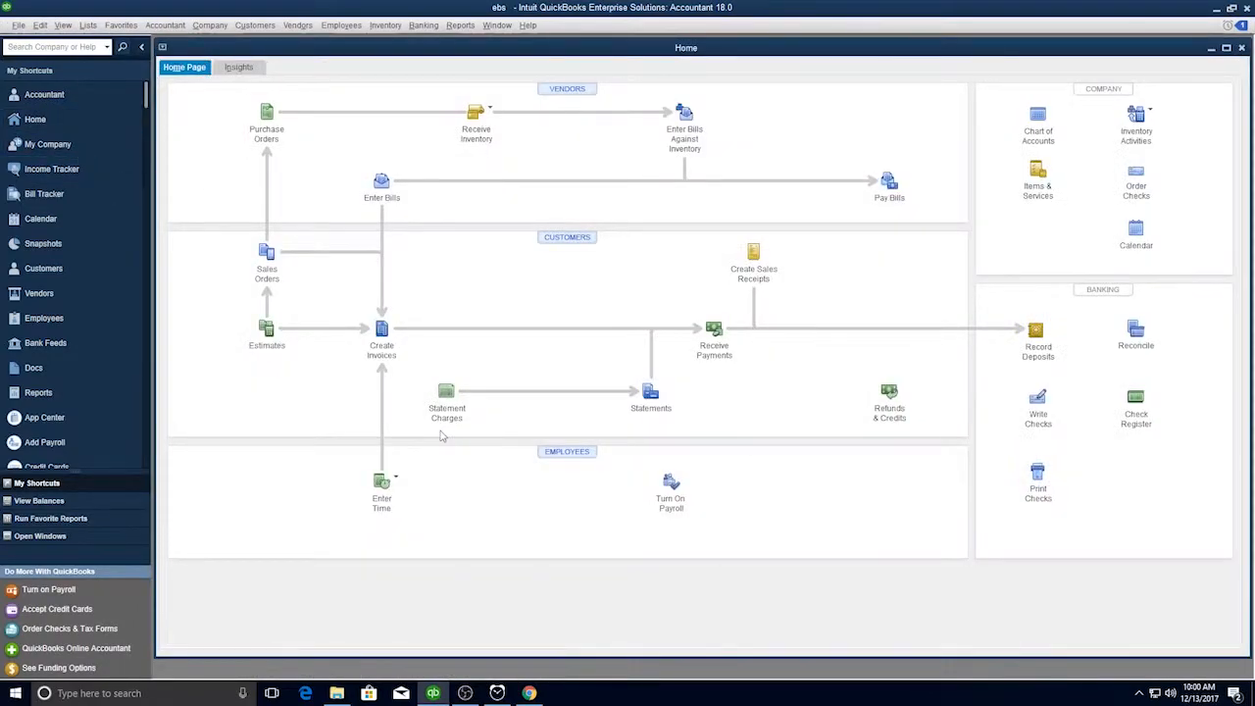
- Start a bill from Big John's Vendor Emporium with reference number 1258965, and go through its amount, address and memo fields
left_click(381, 183)
left_click(390, 160)
left_click(212, 182)
left_click(490, 179)
type("1258965")
left_click(488, 196)
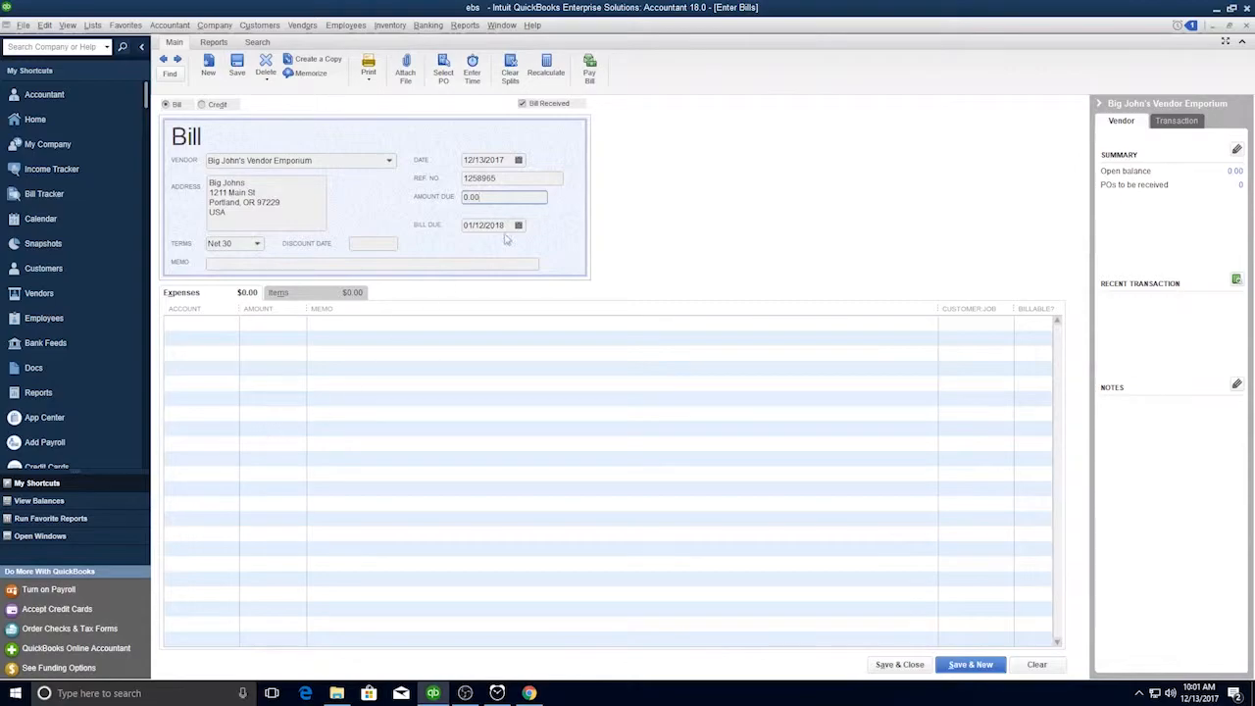
left_click(271, 213)
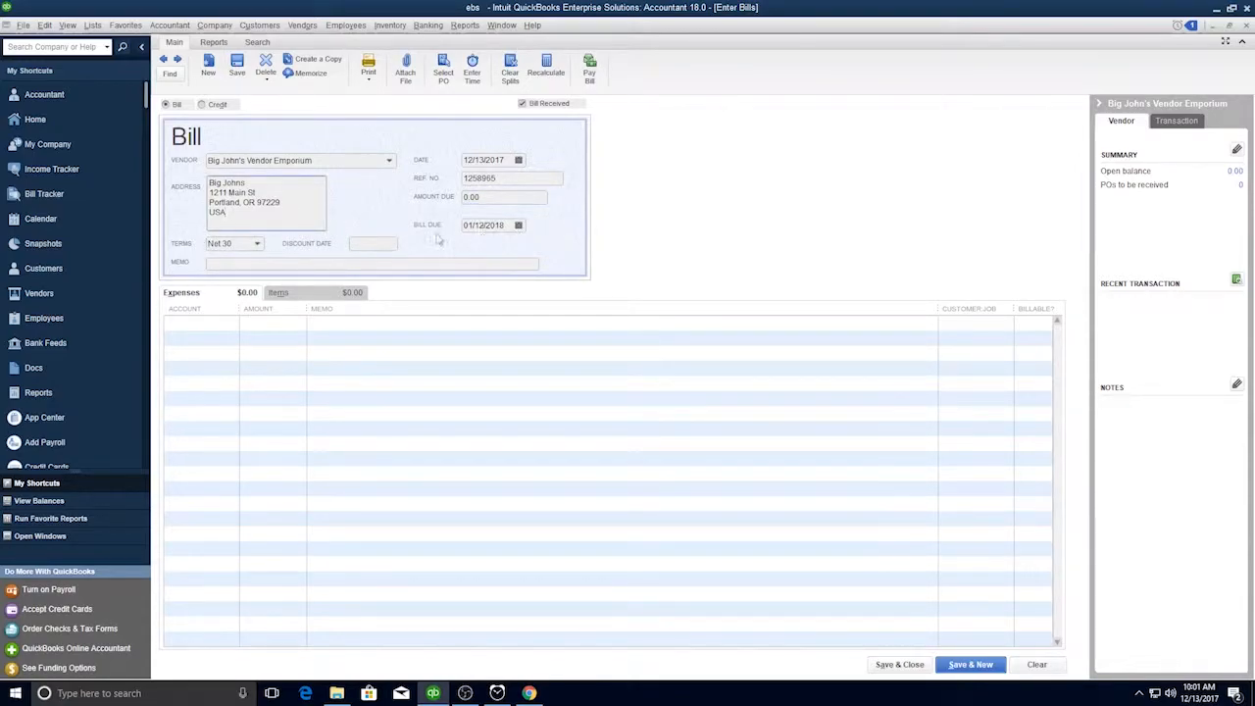
left_click(212, 263)
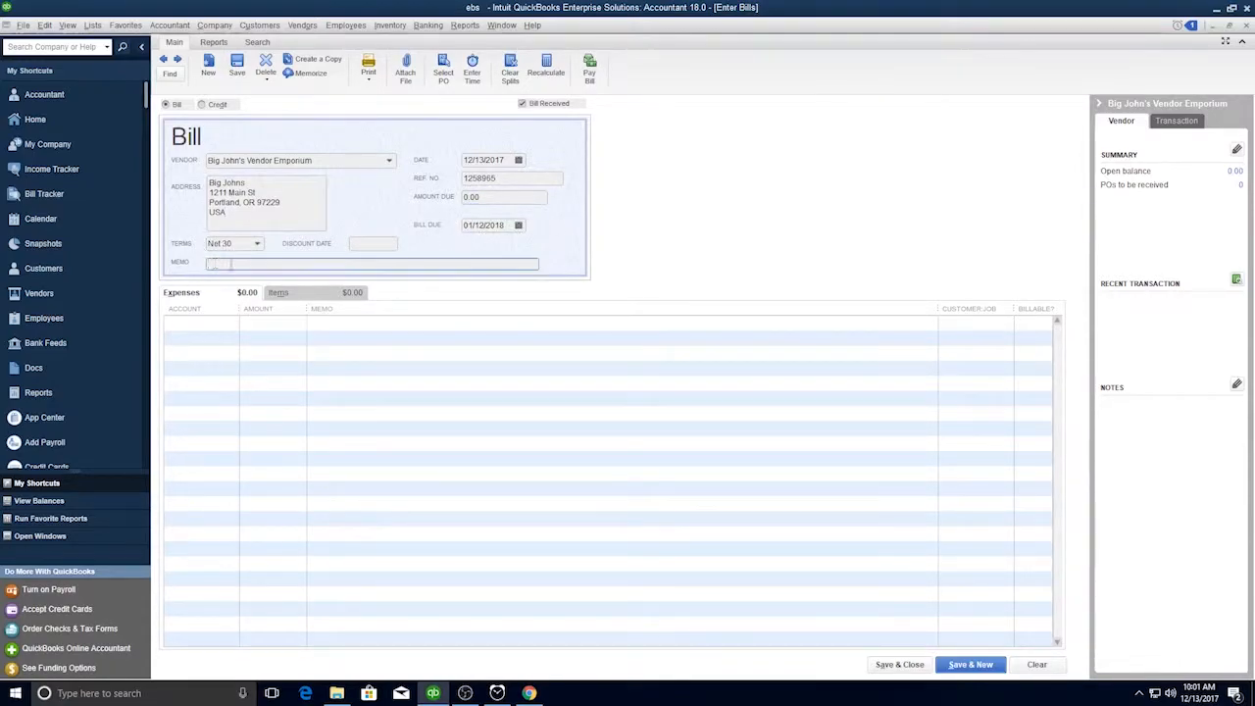
- Choose the janitorial expense account for the first expense line of the bill
left_click(228, 323)
left_click(233, 323)
left_click(199, 401)
left_click(233, 323)
left_click(199, 506)
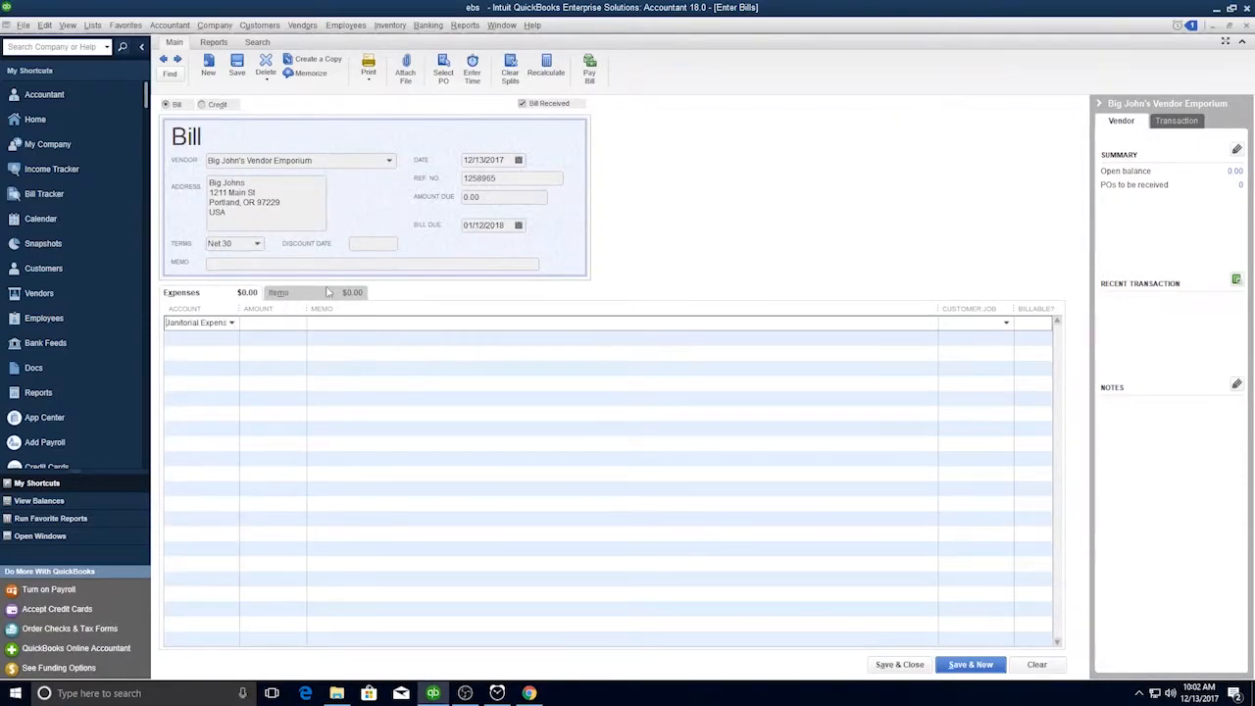
- Add Widget 1 and Widget 2 as item lines on the bill
left_click(281, 293)
left_click(303, 322)
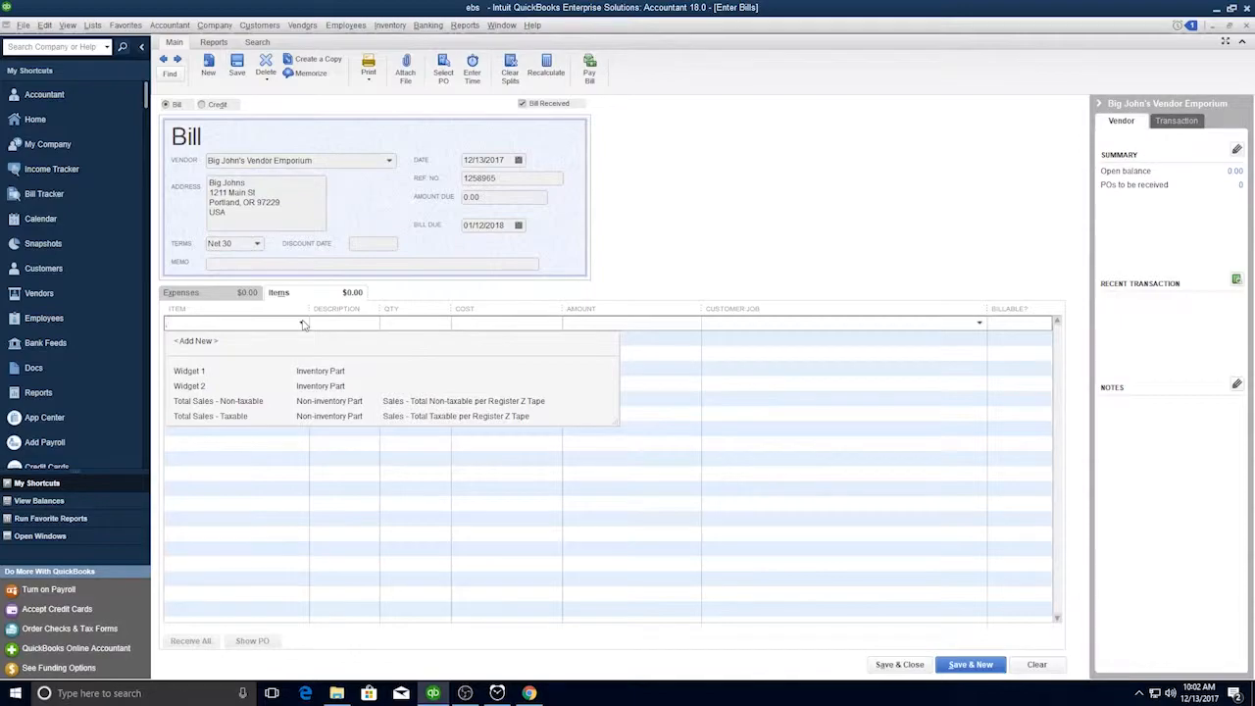
left_click(225, 371)
left_click(302, 337)
left_click(225, 401)
left_click(351, 326)
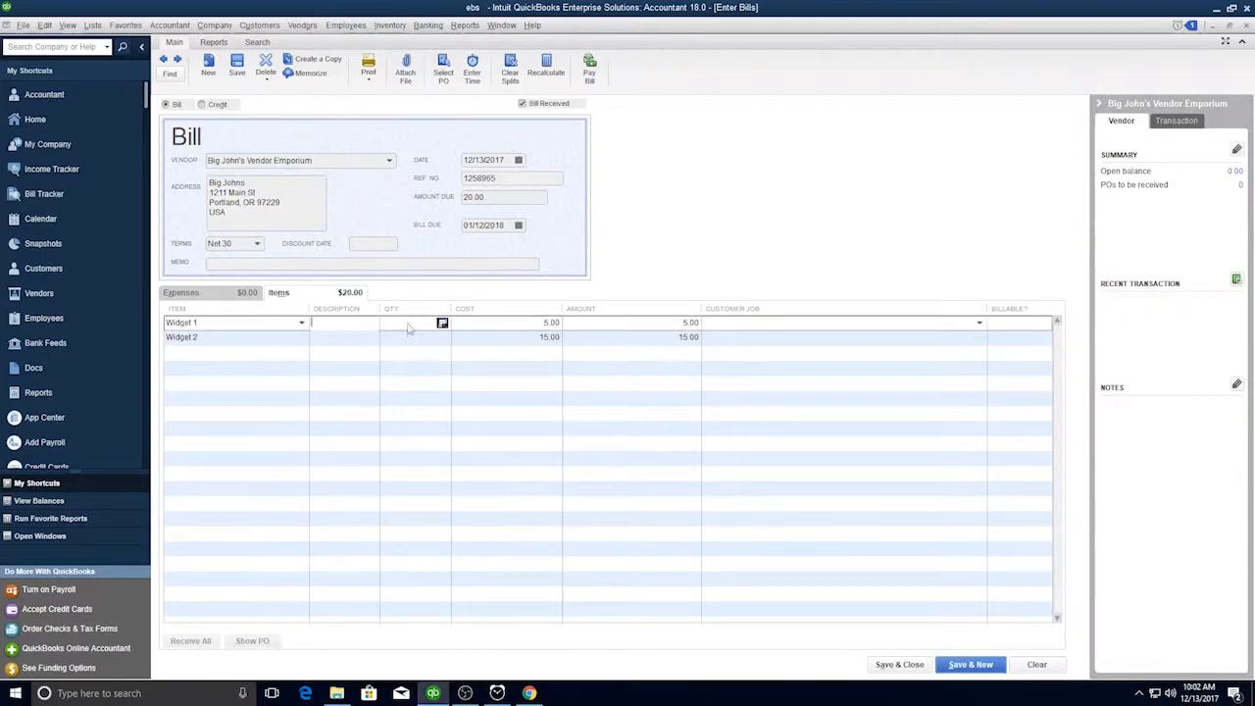
- Set the bill quantities to 500 for Widget 1 and 1,000 for Widget 2, and save the bill
left_click(413, 325)
type("500")
left_click(428, 339)
type("1000")
left_click(527, 324)
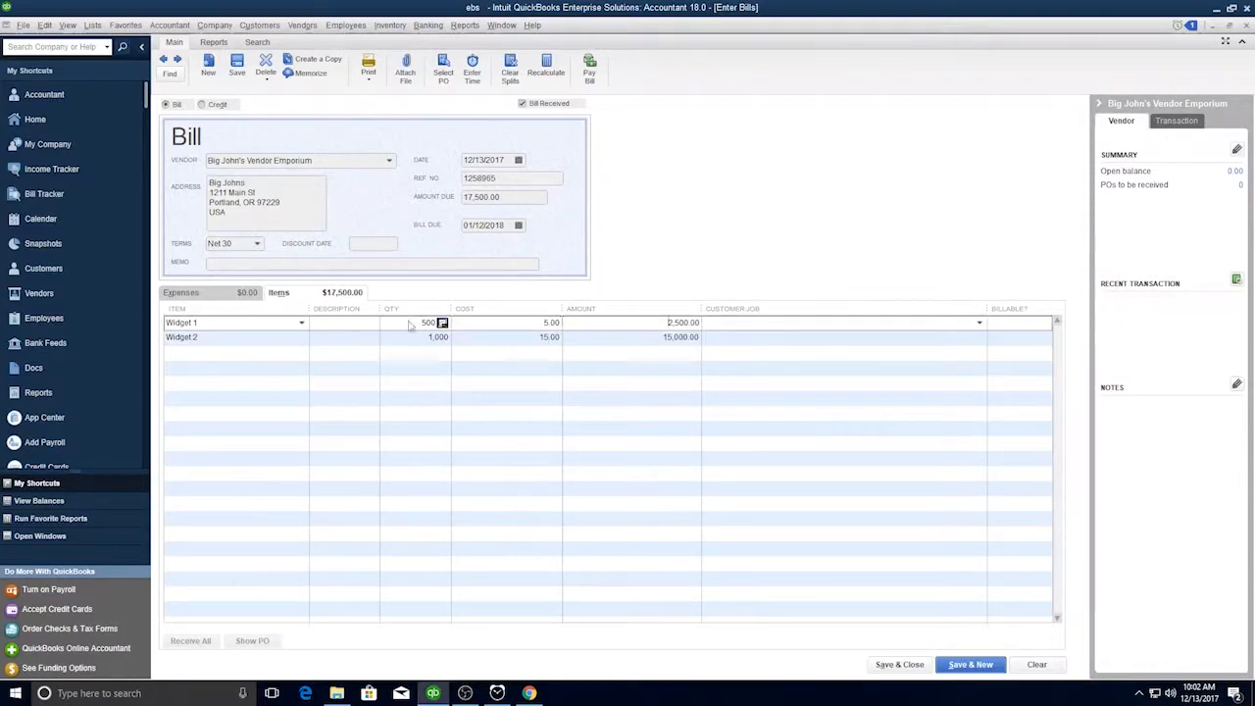
key("Down")
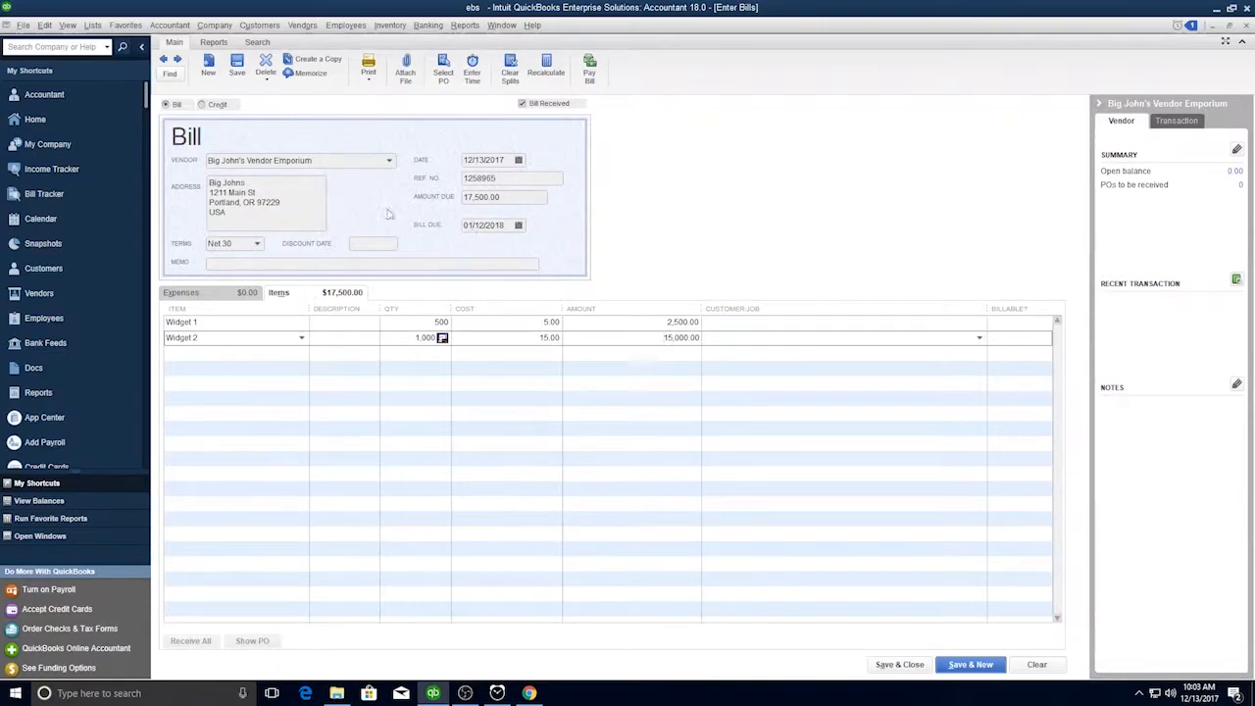
left_click(236, 67)
- Review all transactions of Big John's Vendor Emporium in the Vendor Center, and close it along with the bill
left_click(302, 26)
left_click(316, 40)
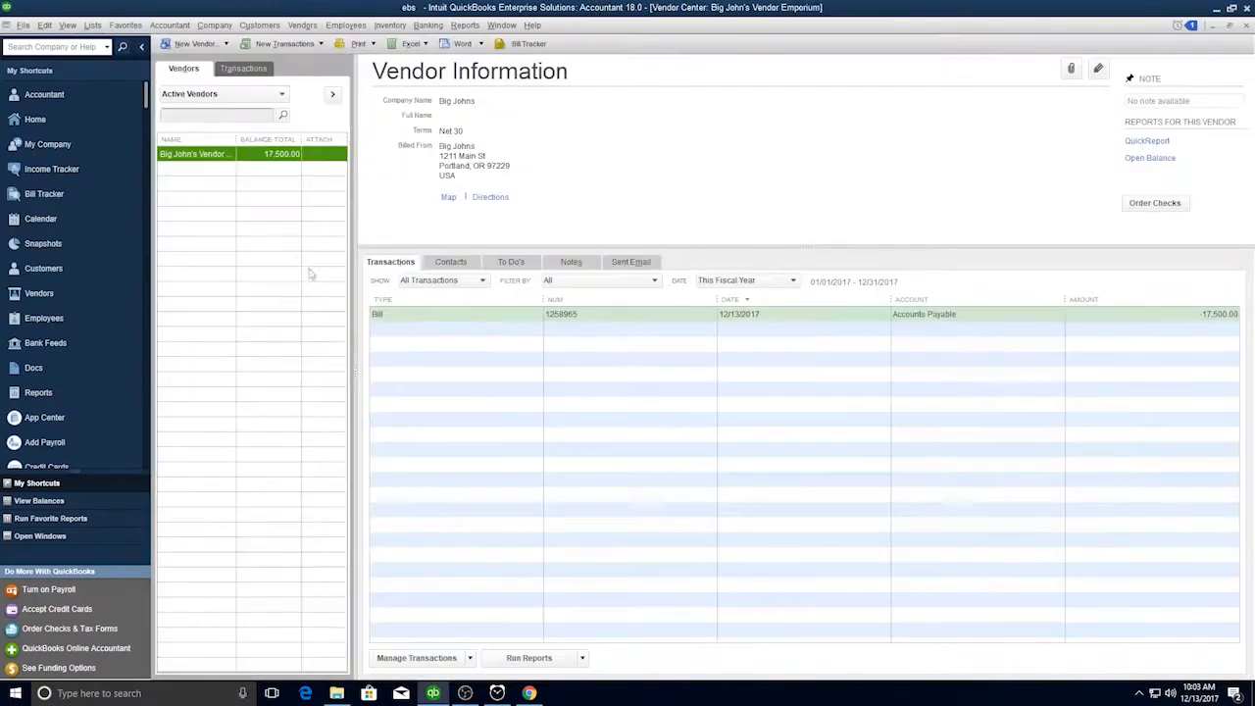
left_click(483, 281)
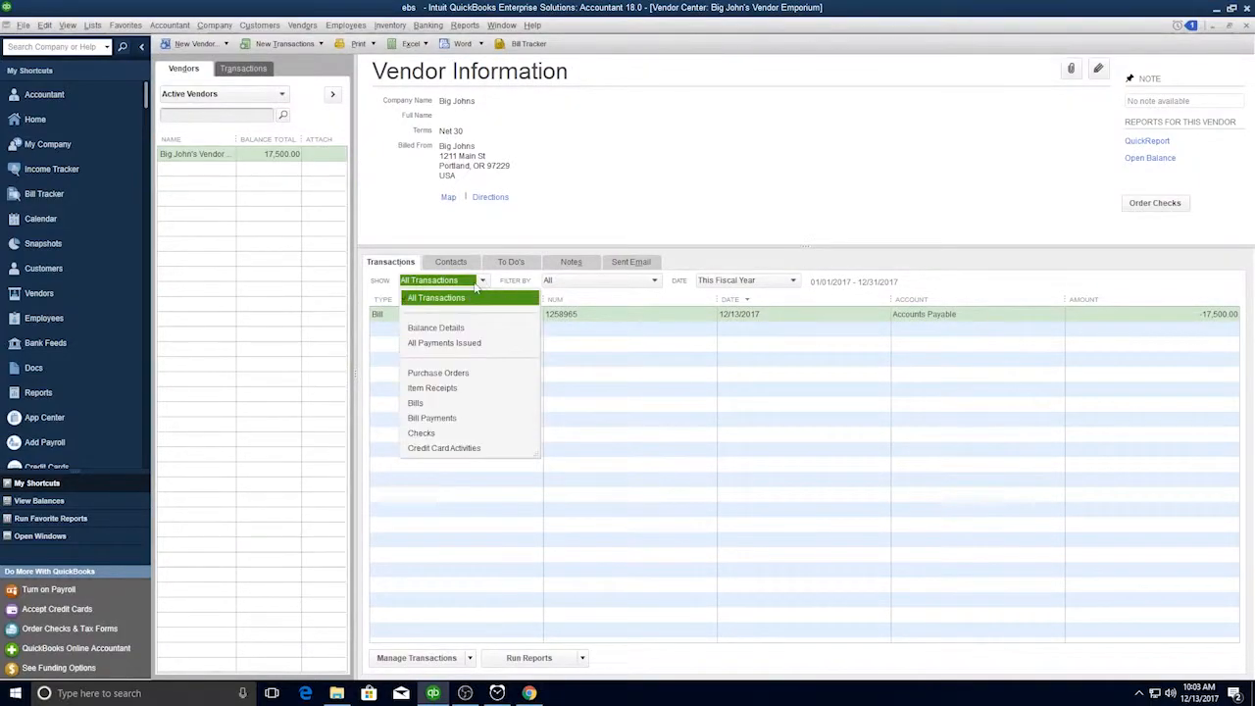
left_click(454, 297)
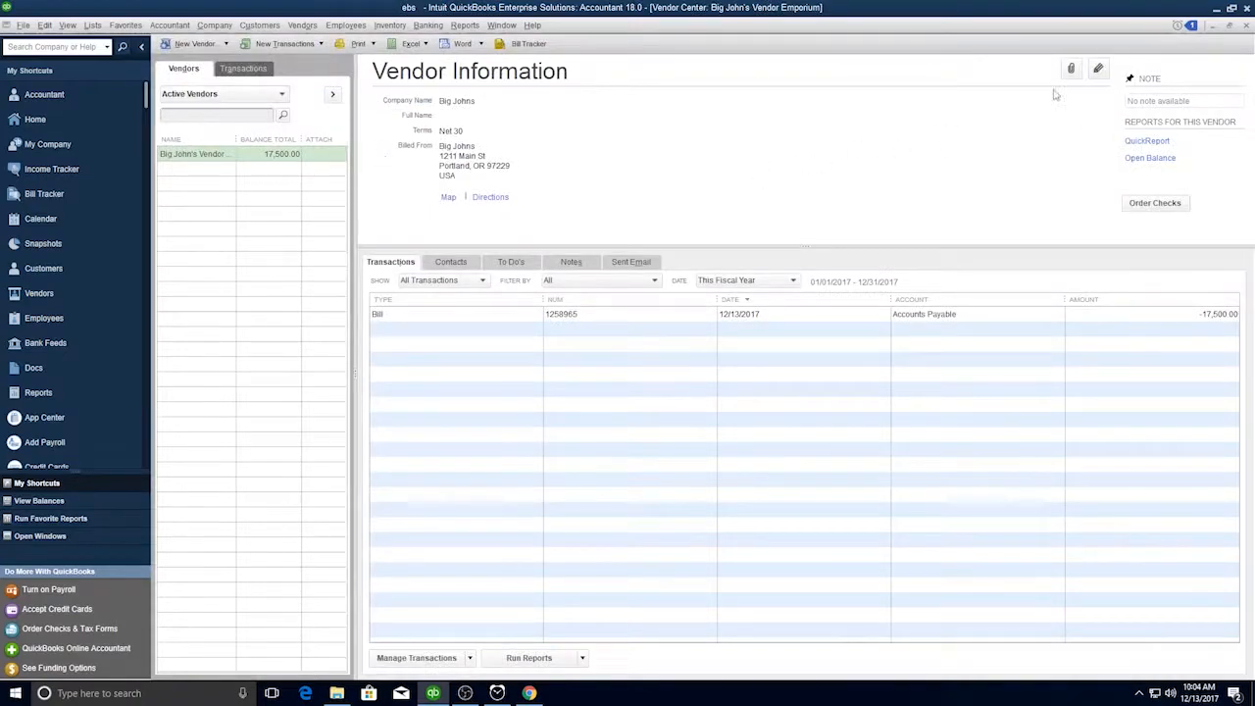
left_click(1247, 27)
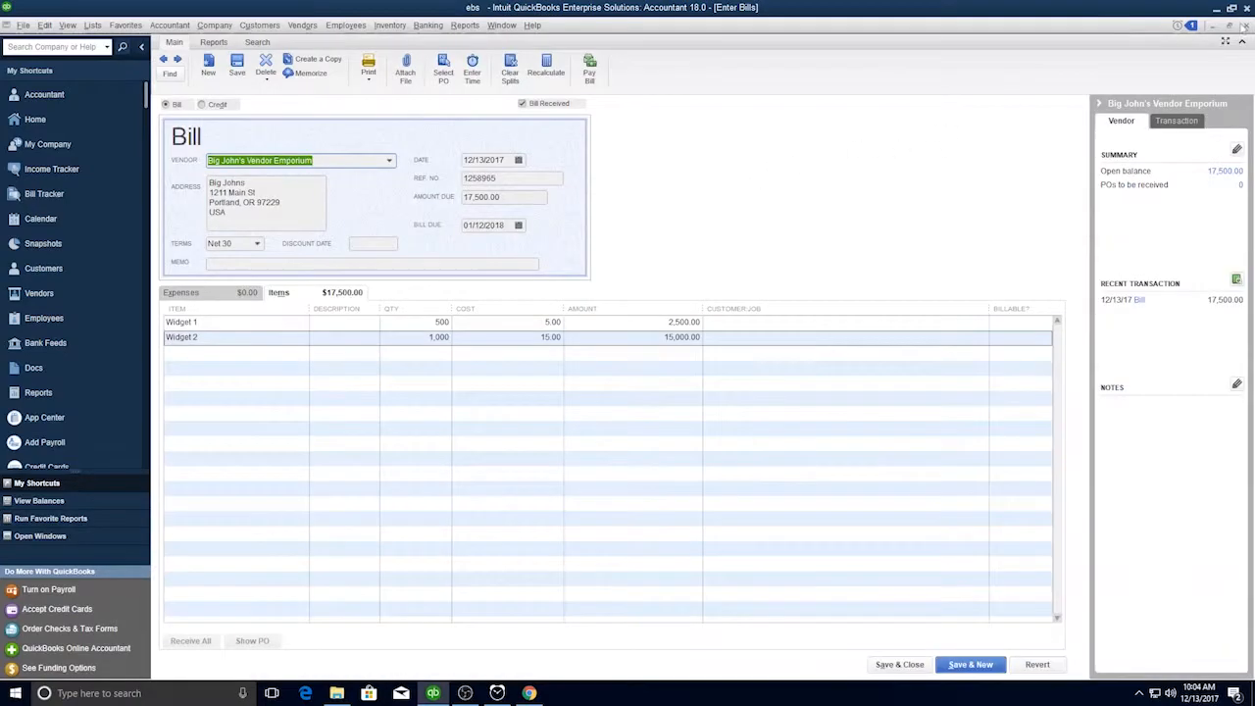
left_click(1246, 27)
- Open Pay Bills, filter by Big John's Vendor Emporium, and mark its bill for payment in full, 17,500.00
left_click(302, 26)
left_click(274, 77)
left_click(888, 162)
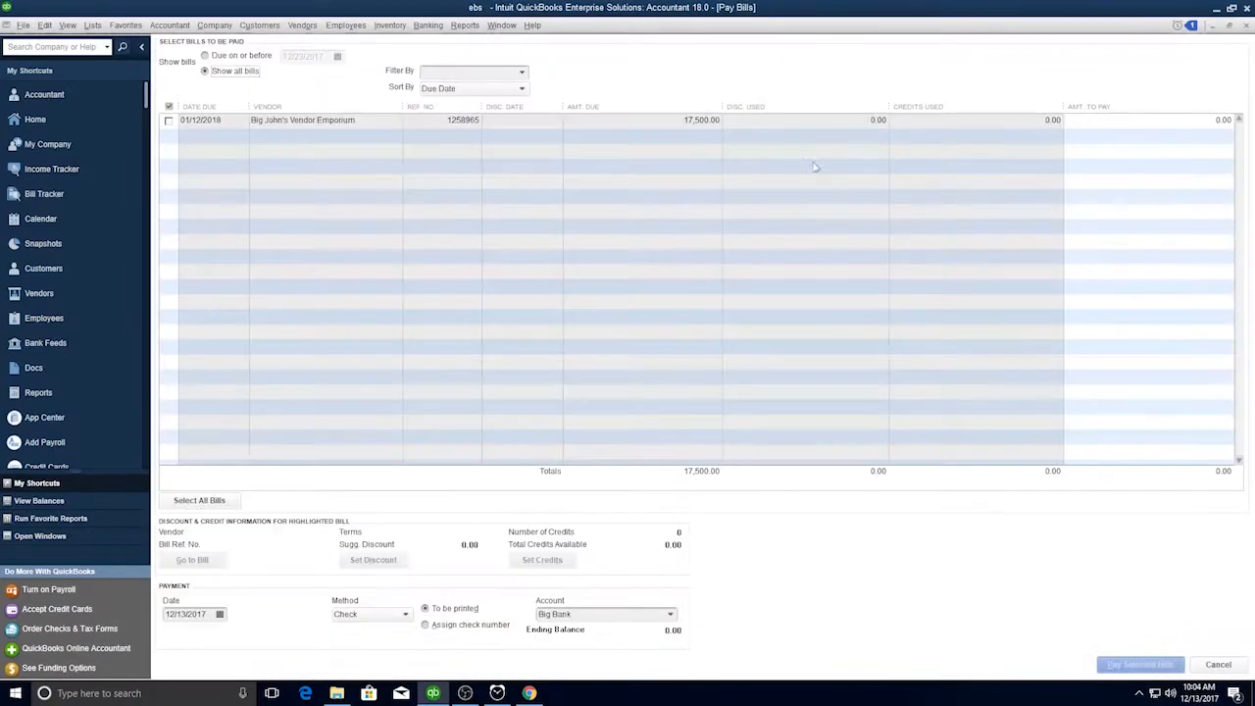
left_click(522, 71)
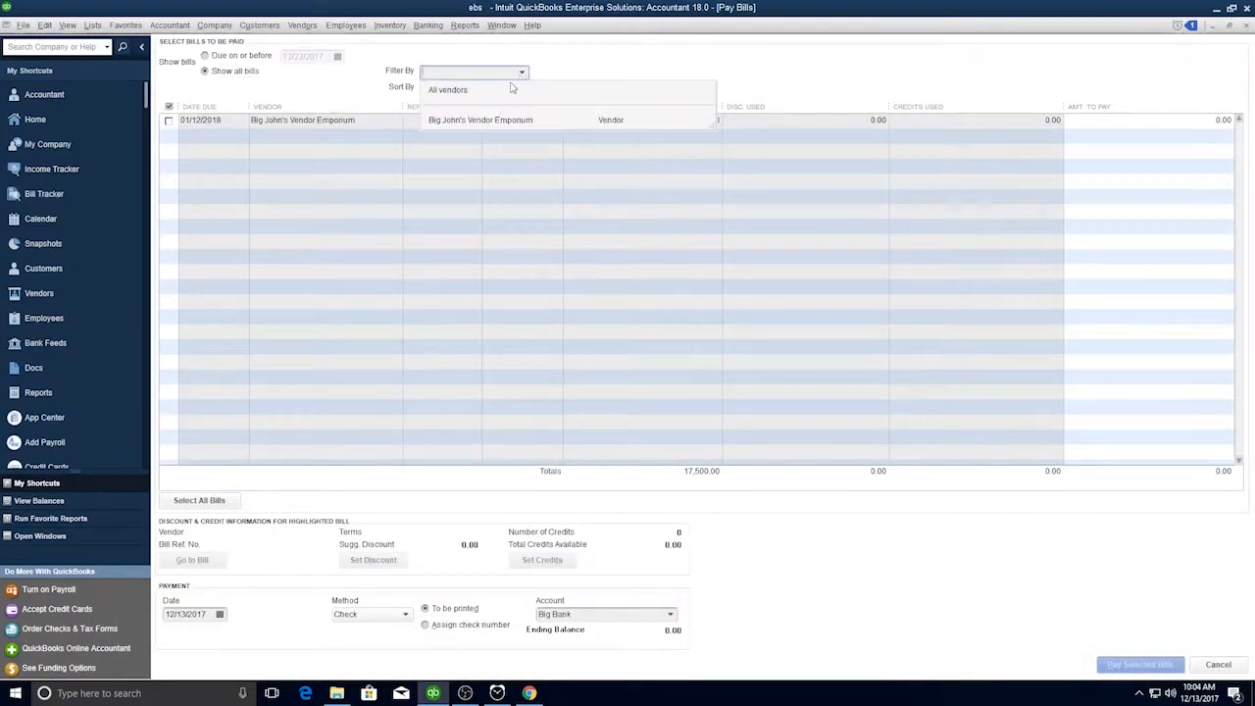
left_click(476, 120)
left_click(1102, 120)
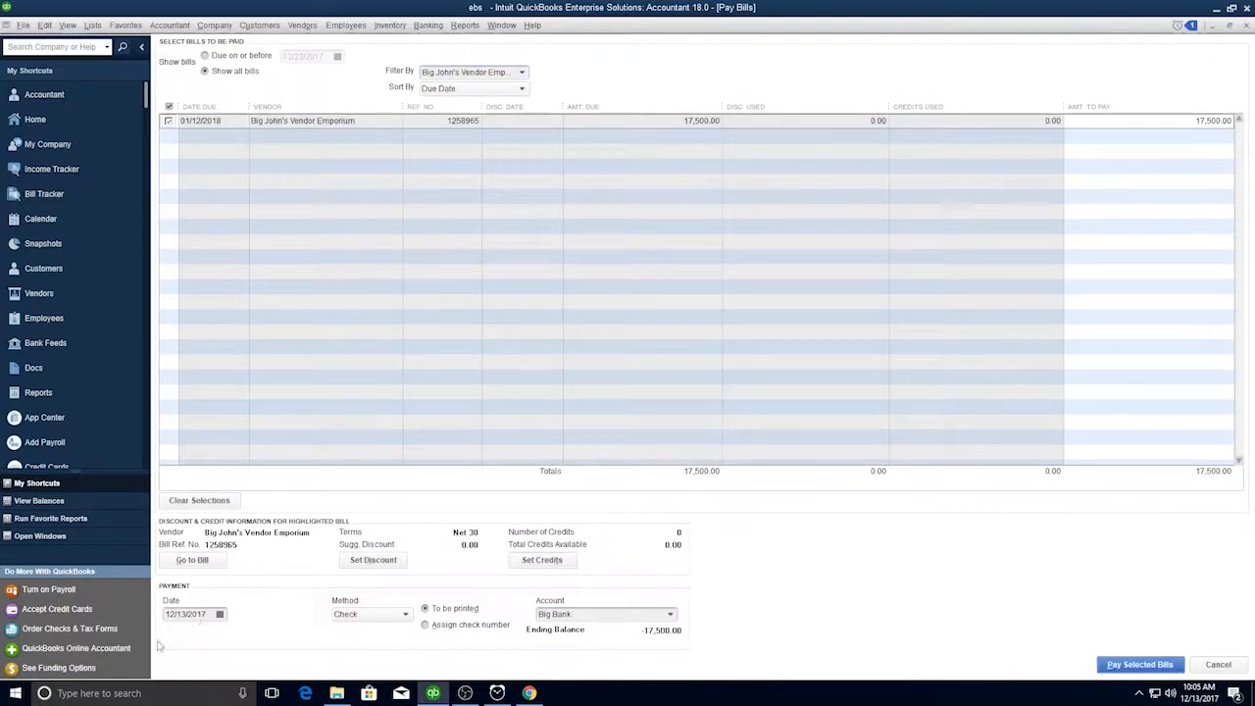
- Set the bill payment to the Check method with an assigned check number, drawn on the Big Bank account
left_click(405, 614)
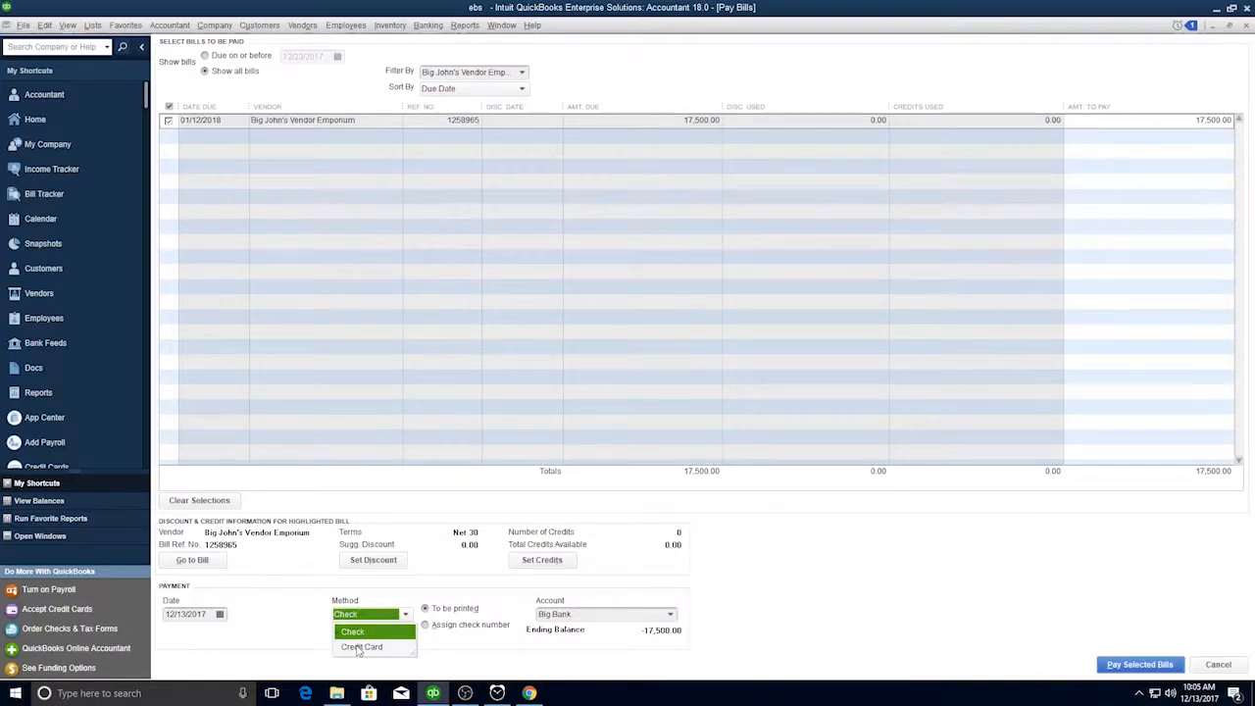
left_click(364, 636)
left_click(451, 610)
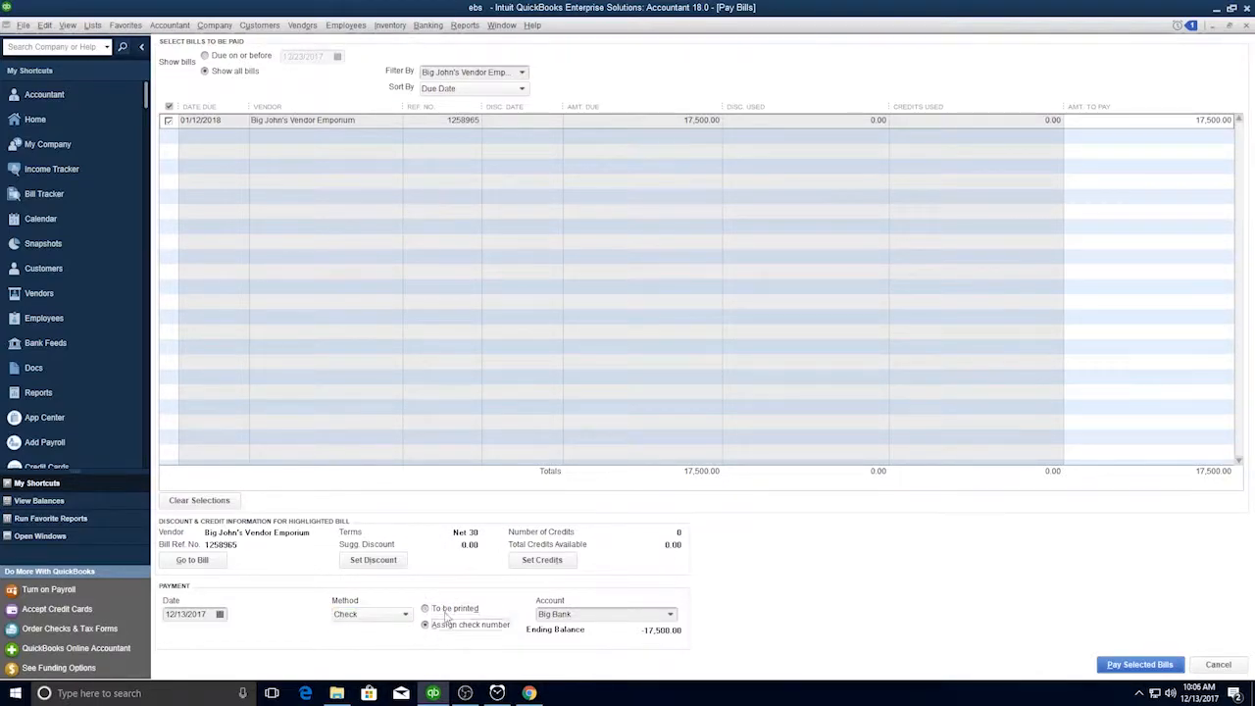
left_click(444, 626)
left_click(671, 616)
left_click(567, 665)
left_click(1128, 122)
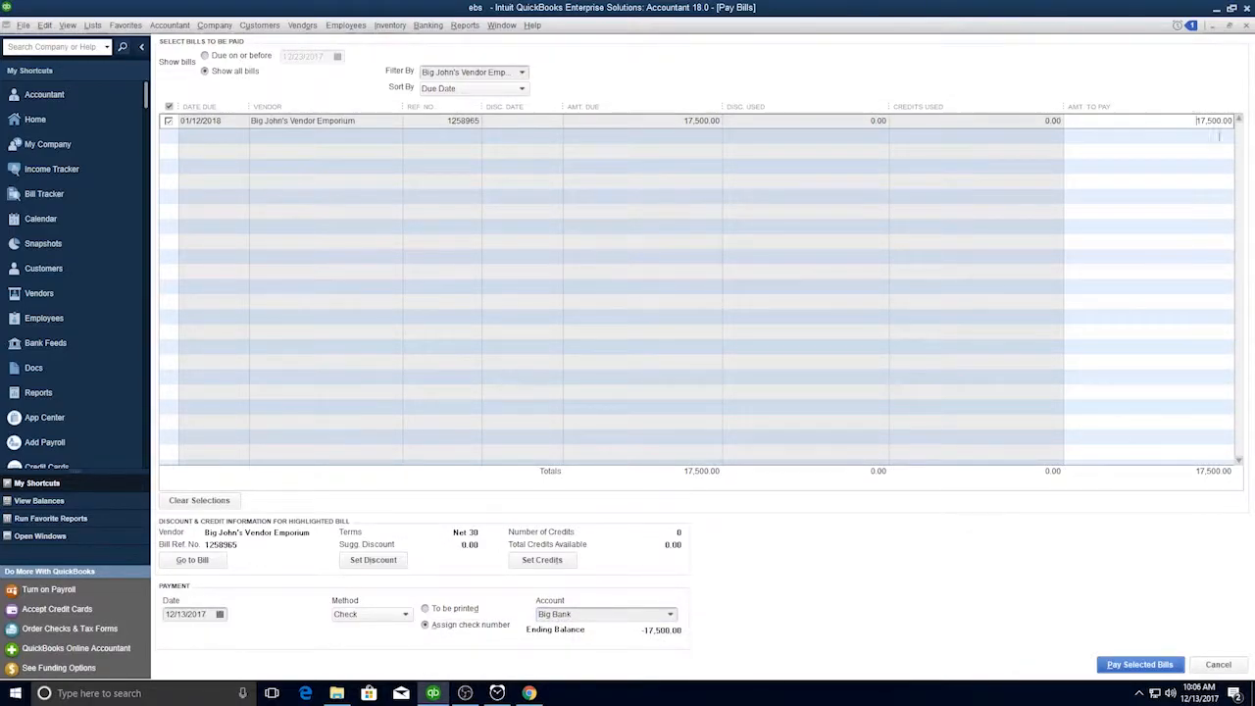
- Pay the selected bill with EFT as the check number, and close the payment summary
left_click(1140, 664)
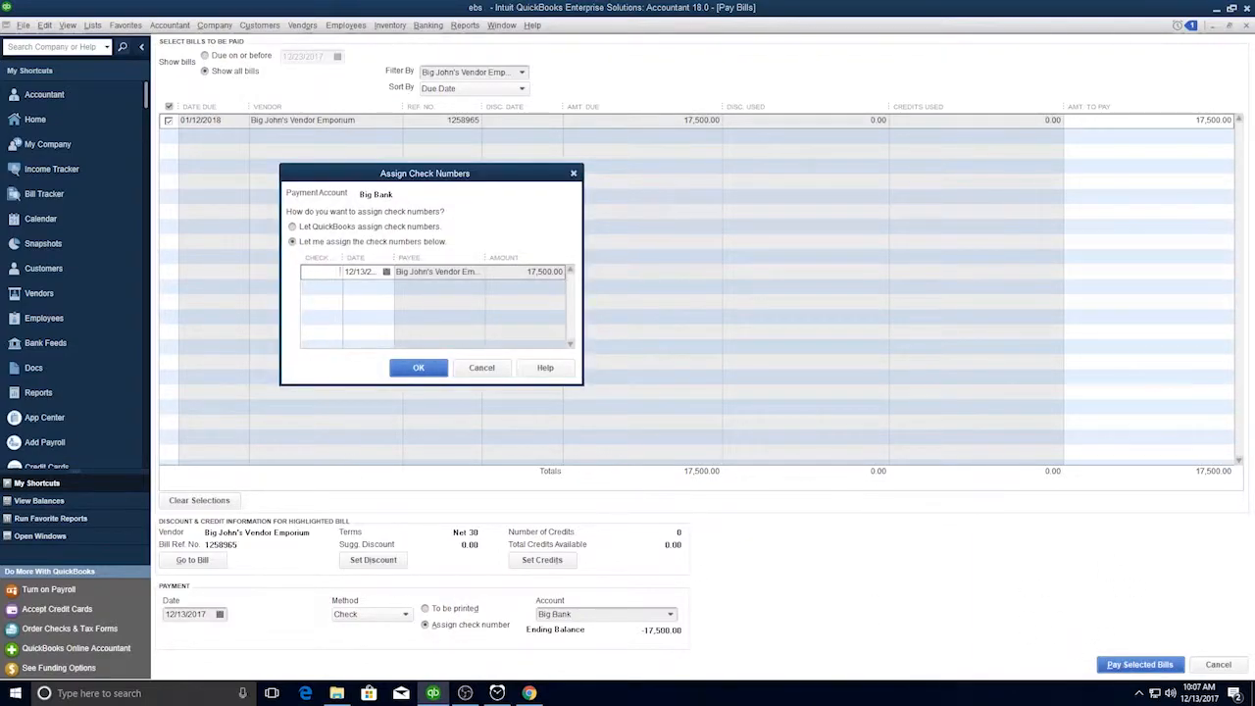
left_click(397, 372)
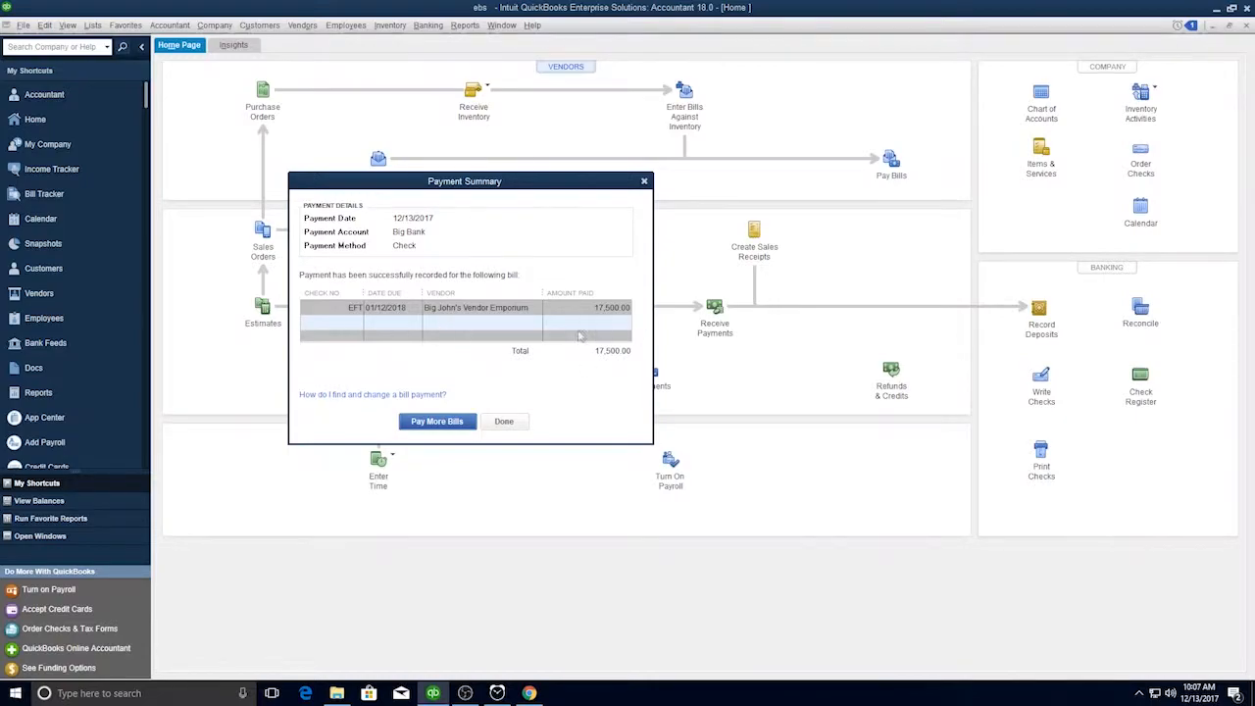
left_click(508, 422)
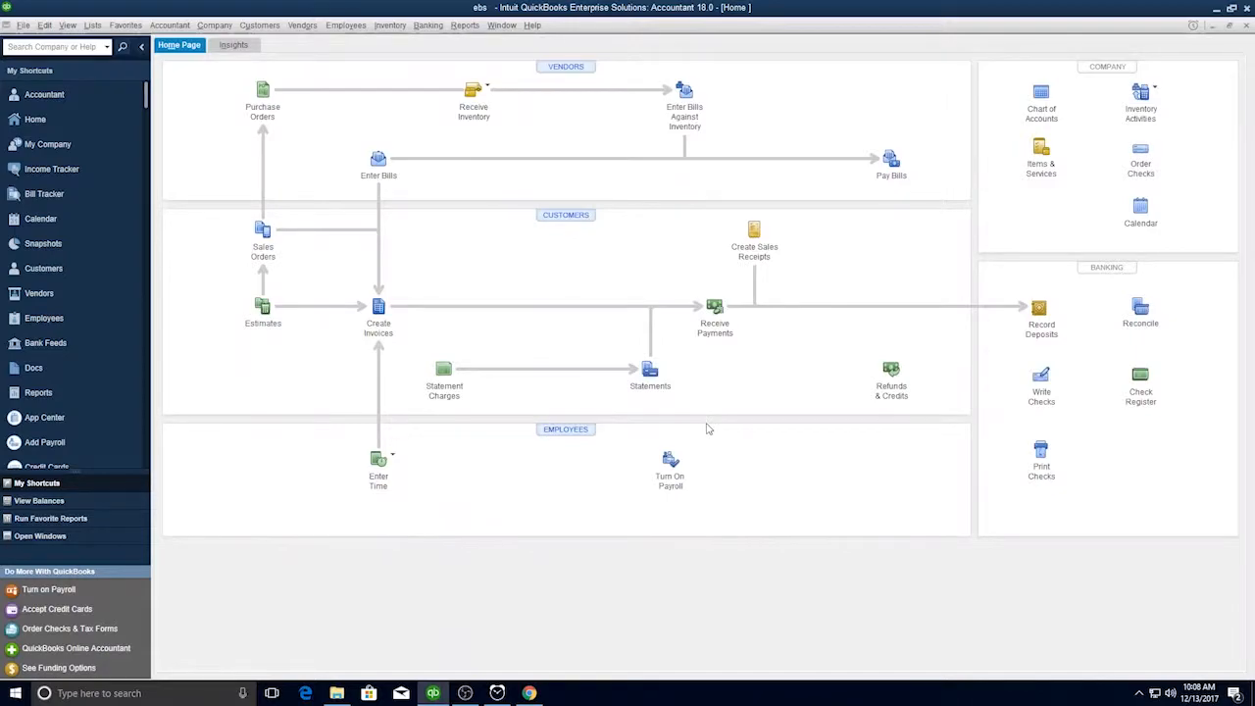
- Add a new customer, enter the customer's full name as customer and company name, and check the billing address form without changing it
left_click(574, 216)
right_click(257, 208)
left_click(295, 246)
type("Karla Smith")
left_click(350, 93)
type("Karla Smith")
key("Tab")
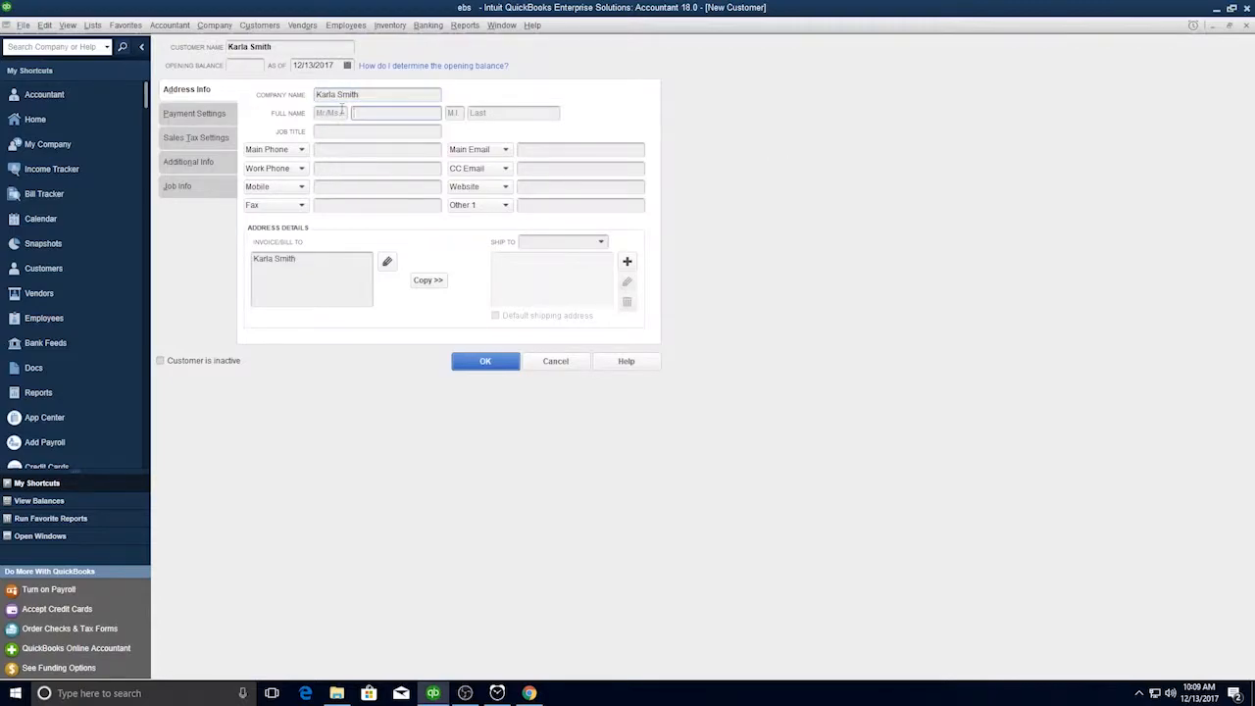
left_click(388, 262)
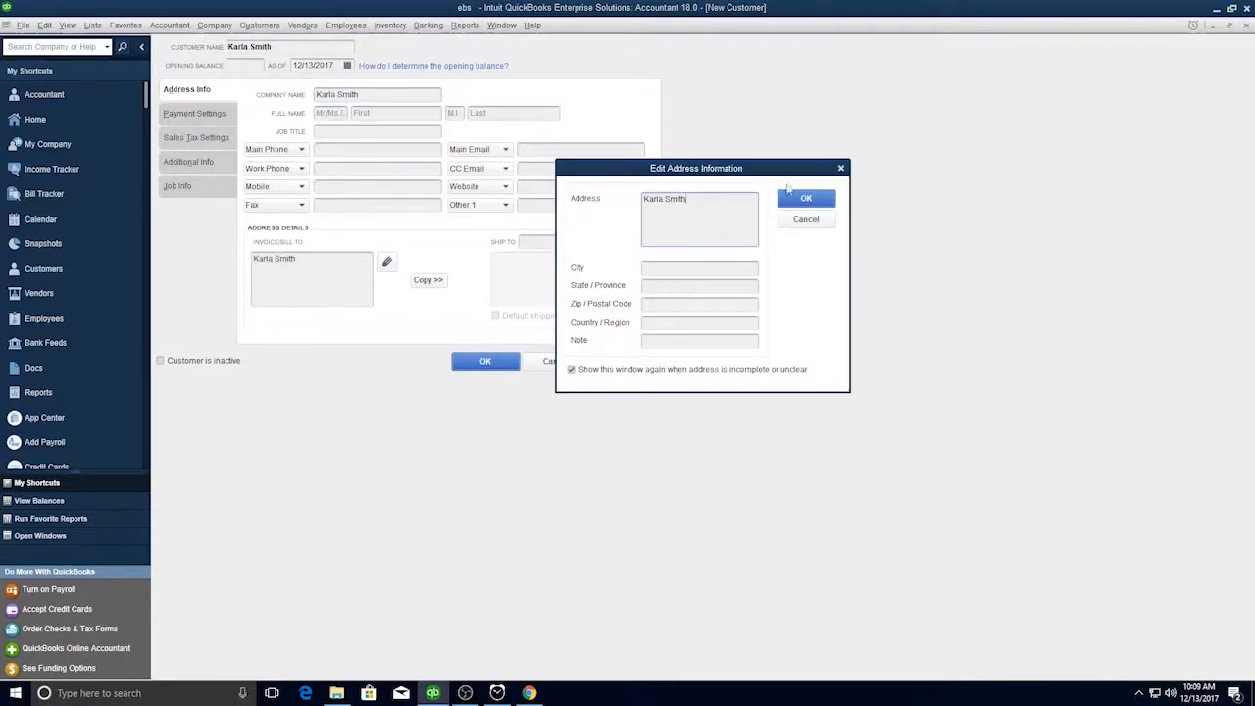
left_click(807, 218)
- Set the new customer's payment terms to Net 30 and preferred payment method to Cash, leaving the price level empty
left_click(208, 115)
left_click(413, 120)
left_click(336, 242)
left_click(413, 171)
left_click(332, 232)
left_click(624, 120)
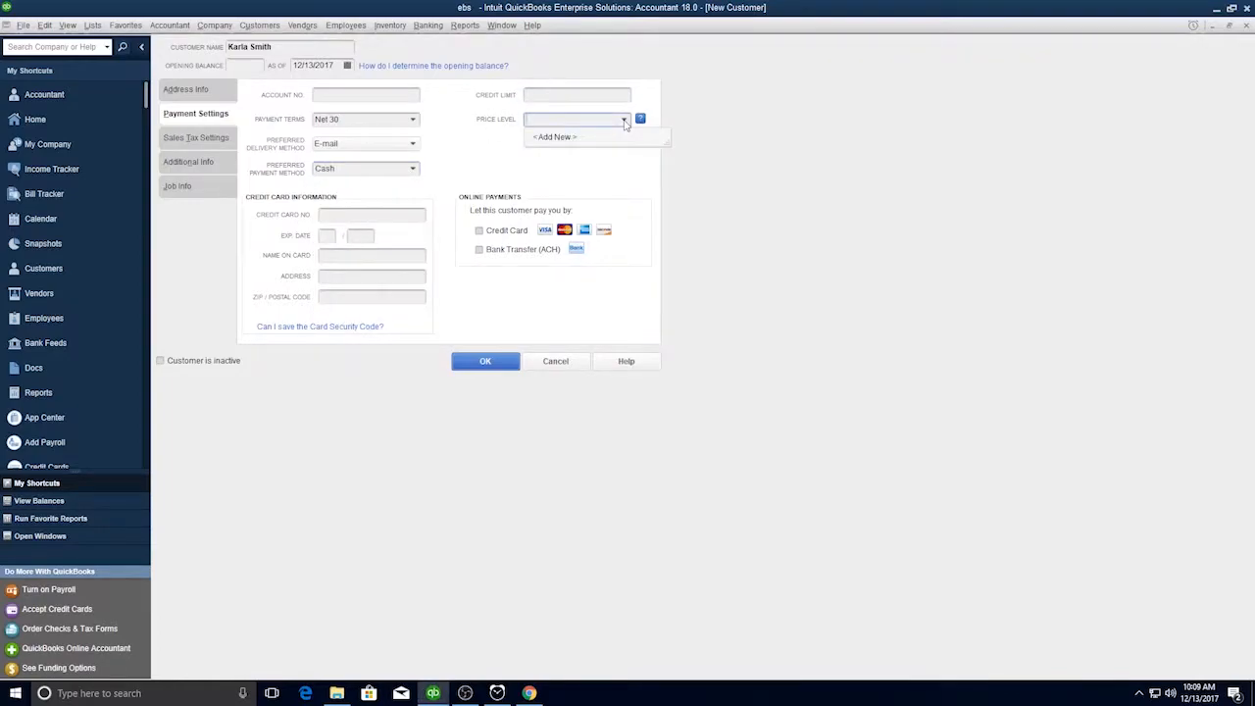
left_click(624, 120)
- Go through the customer's sales tax, additional and job information, and save the customer
left_click(200, 139)
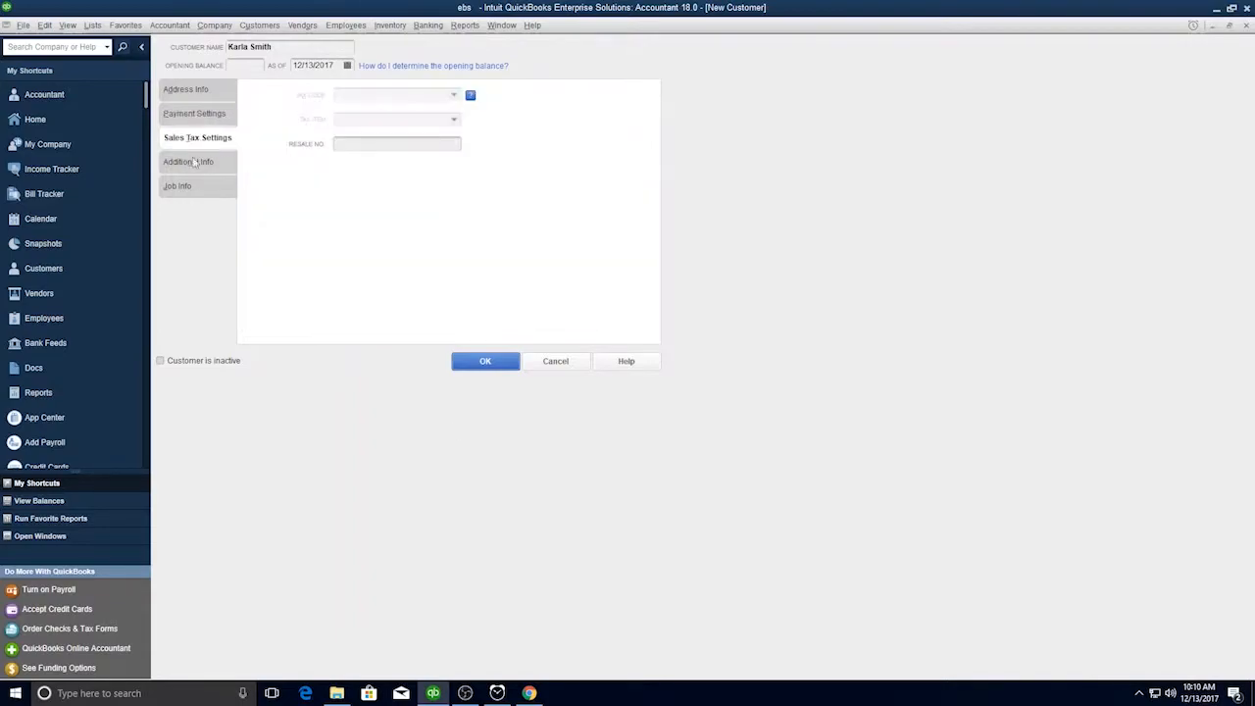
left_click(191, 162)
left_click(413, 102)
left_click(297, 173)
left_click(413, 127)
left_click(383, 165)
left_click(179, 188)
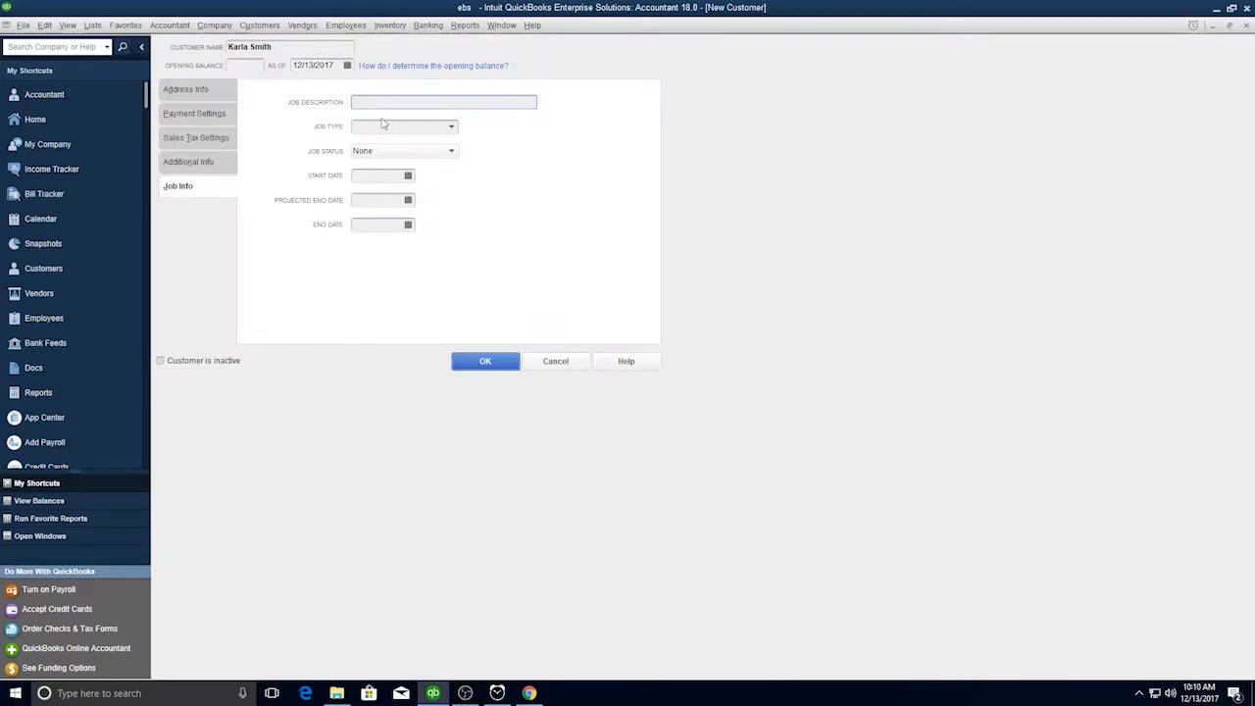
left_click(486, 361)
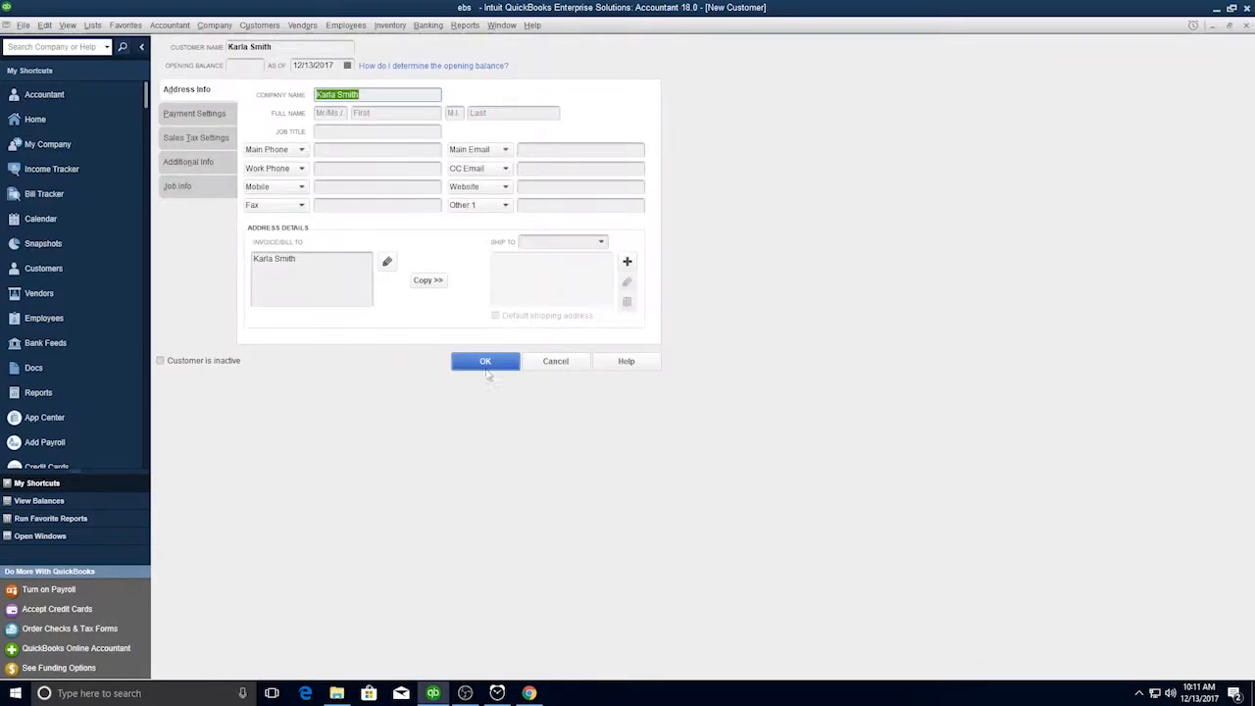
- Add a job under the new customer, name it with the job's street address, go through its status and date fields, and save it
right_click(207, 155)
left_click(240, 211)
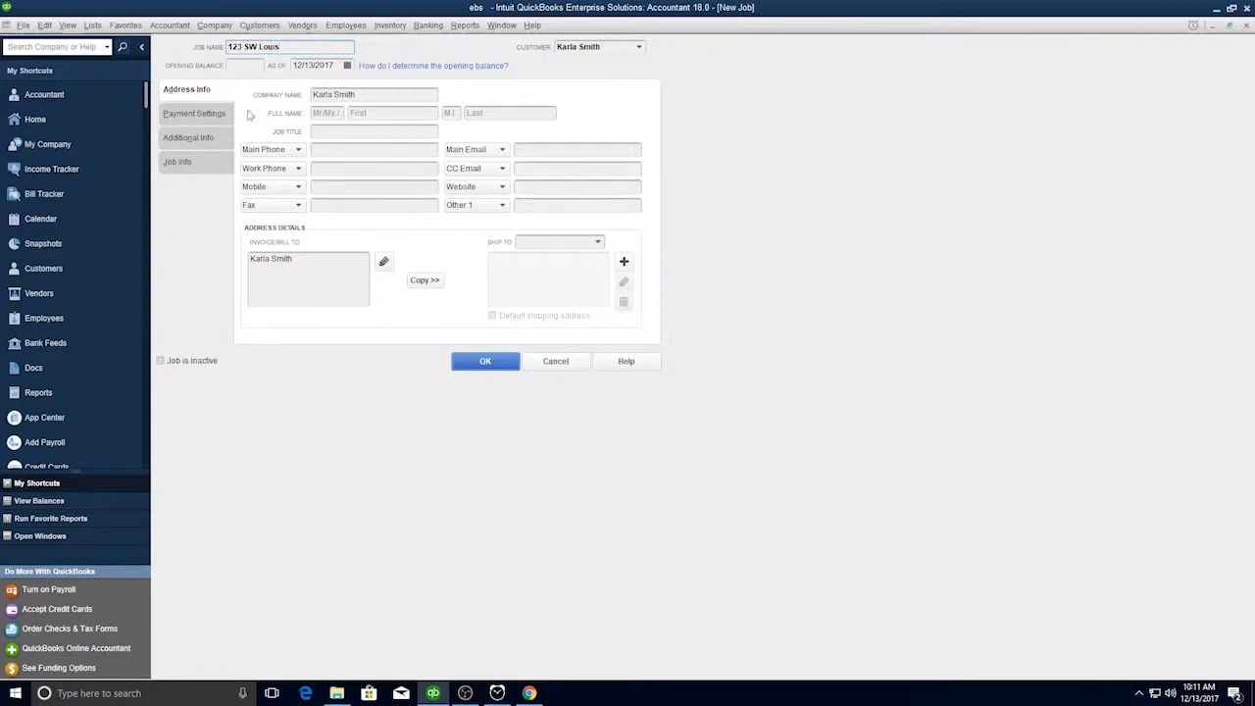
left_click(206, 118)
left_click(193, 162)
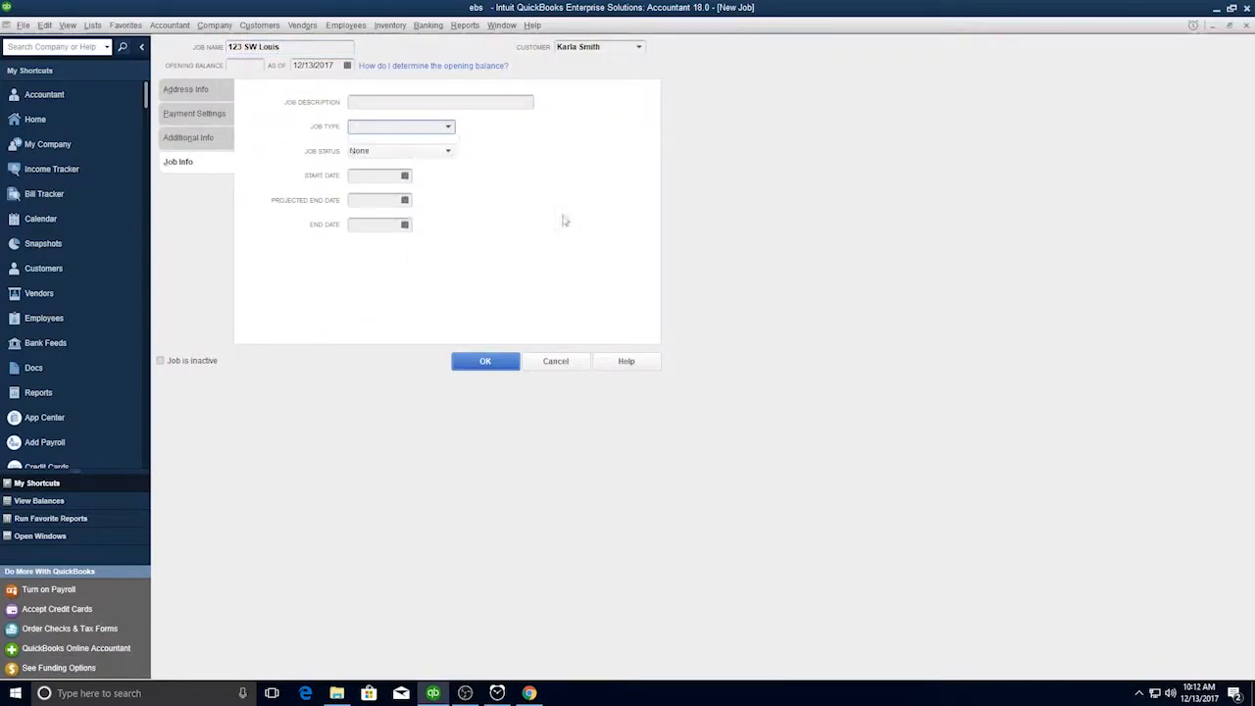
left_click(432, 151)
left_click(426, 167)
left_click(359, 176)
left_click(378, 225)
left_click(486, 361)
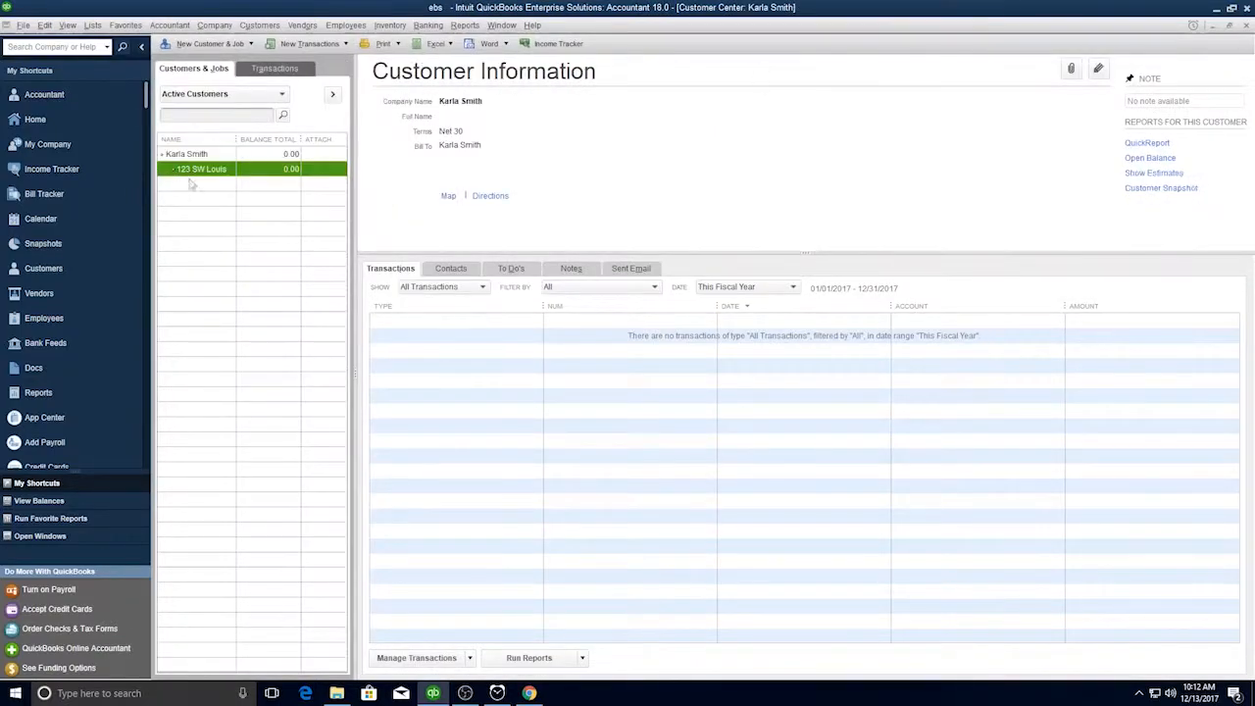
- Create an invoice for the customer's job on the Intuit Product Invoice template, and view and close its print preview
left_click(261, 26)
left_click(276, 109)
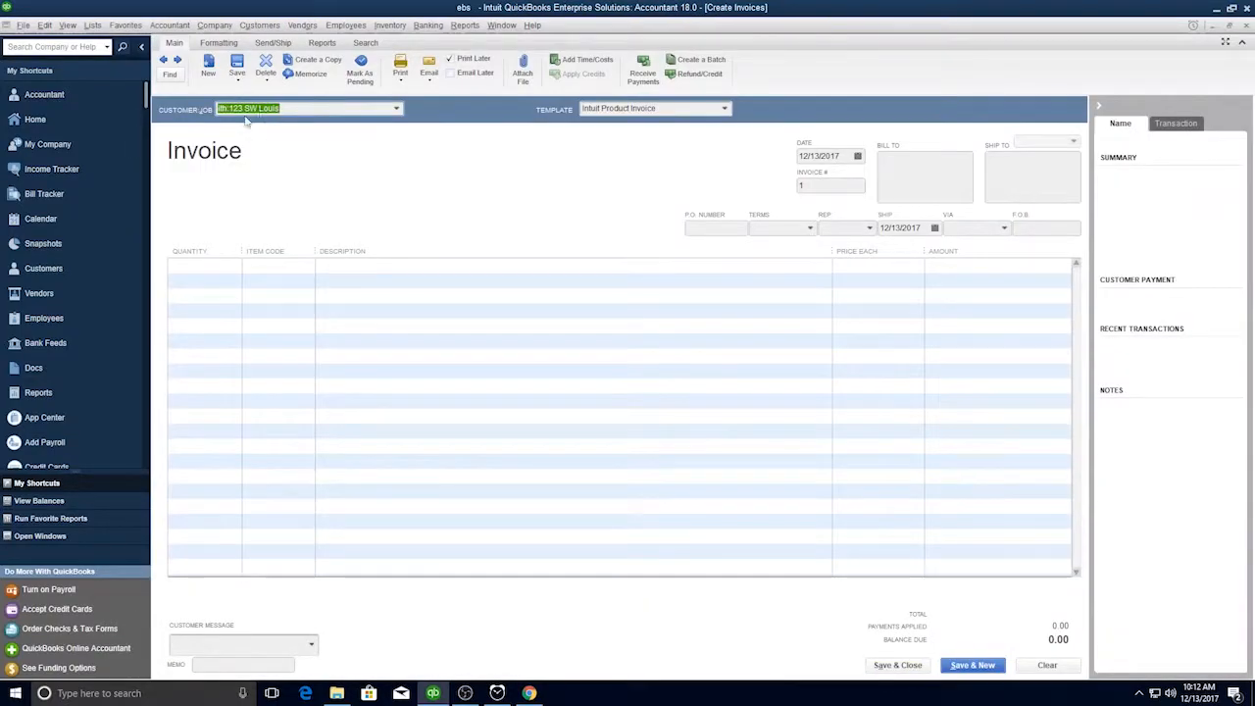
left_click(724, 108)
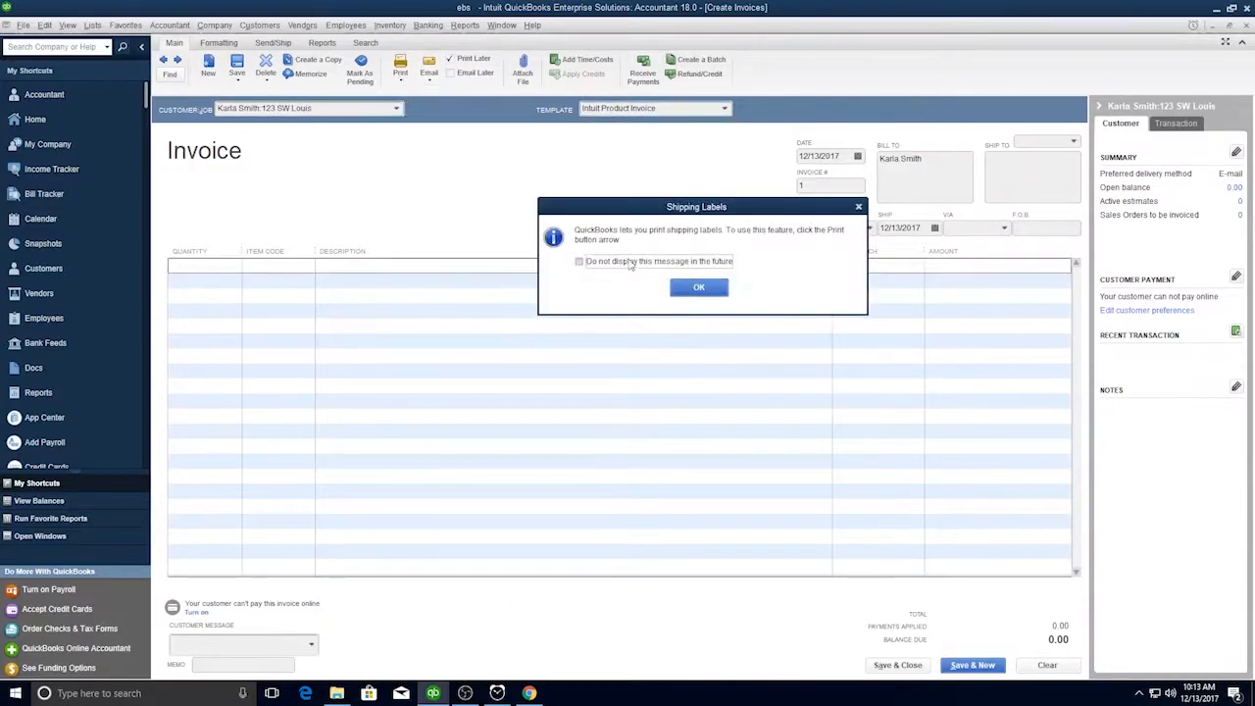
left_click(691, 321)
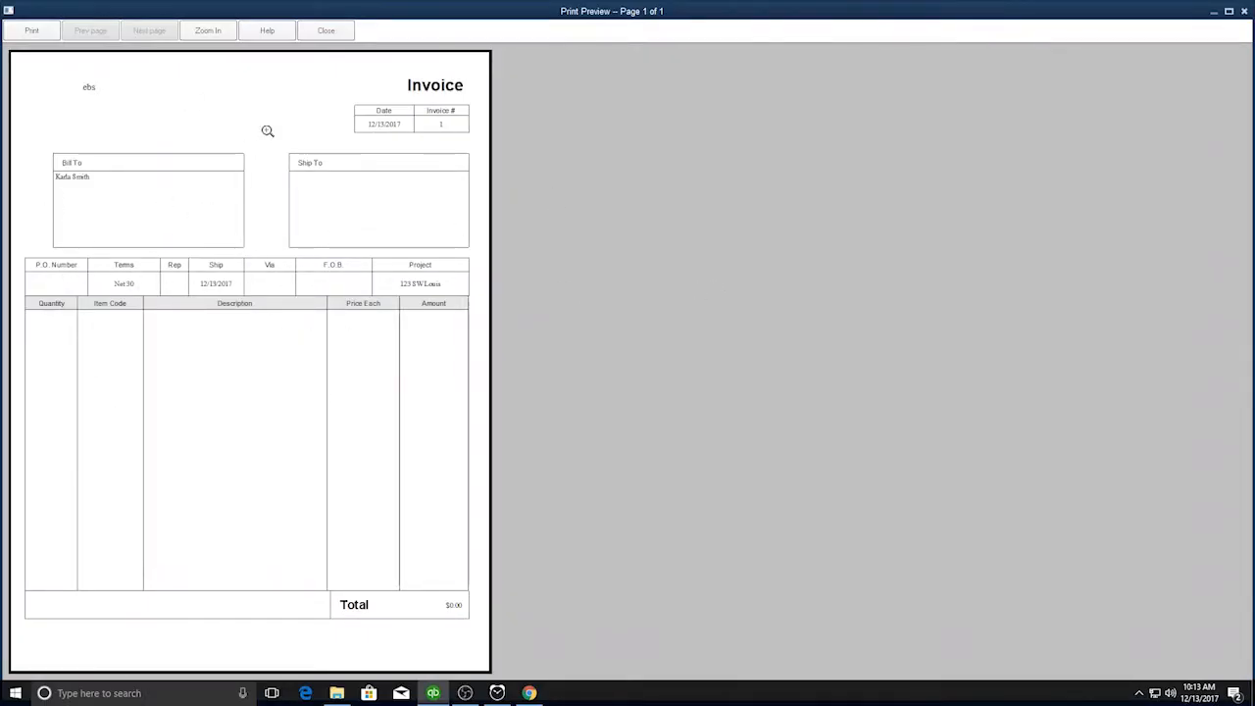
left_click(325, 30)
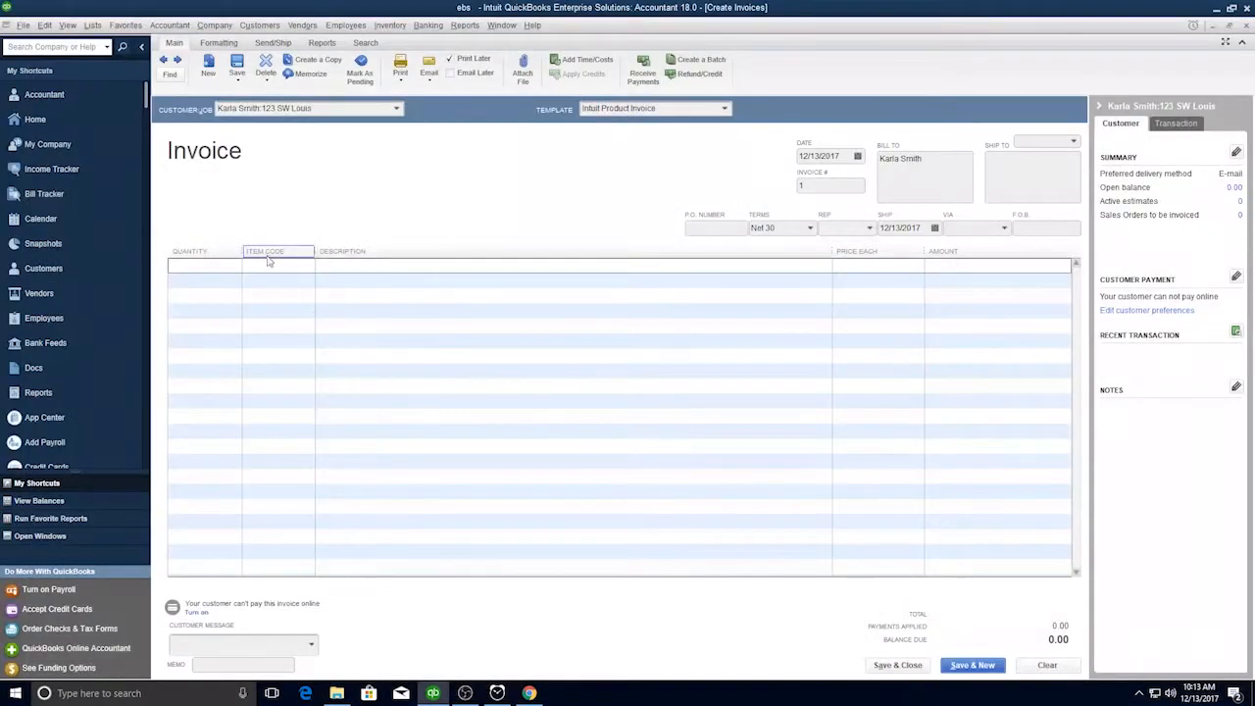
- Add Widget 1 as the first line item of the invoice
left_click(307, 265)
left_click(275, 295)
left_click(193, 269)
right_click(317, 311)
left_click(339, 302)
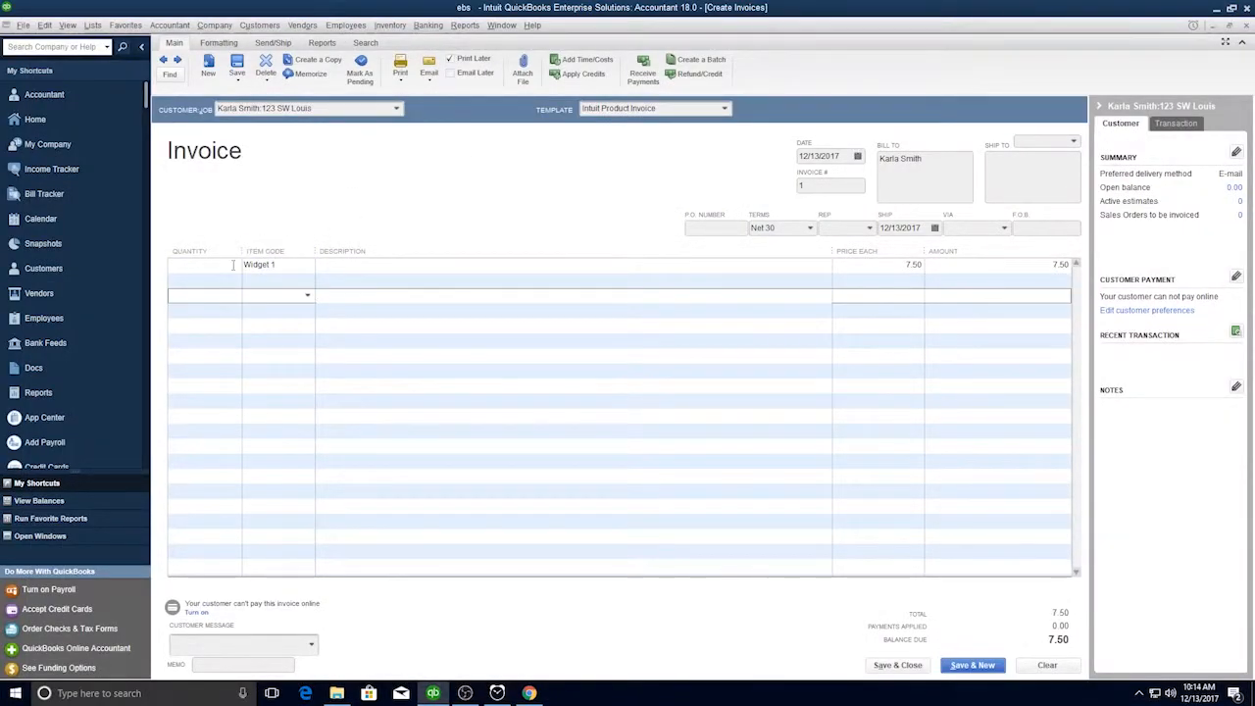
- Start customizing the invoice's data layout by making a copy of the locked Intuit Product Invoice template
left_click(212, 45)
left_click(283, 72)
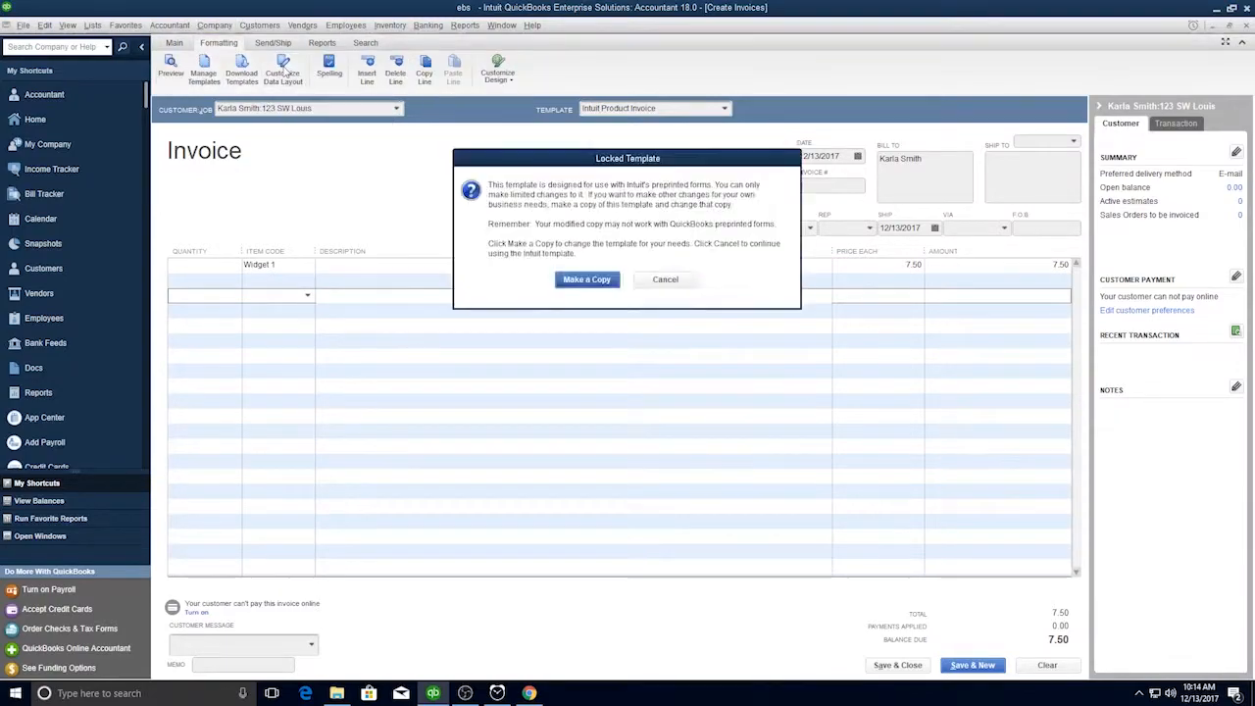
left_click(586, 277)
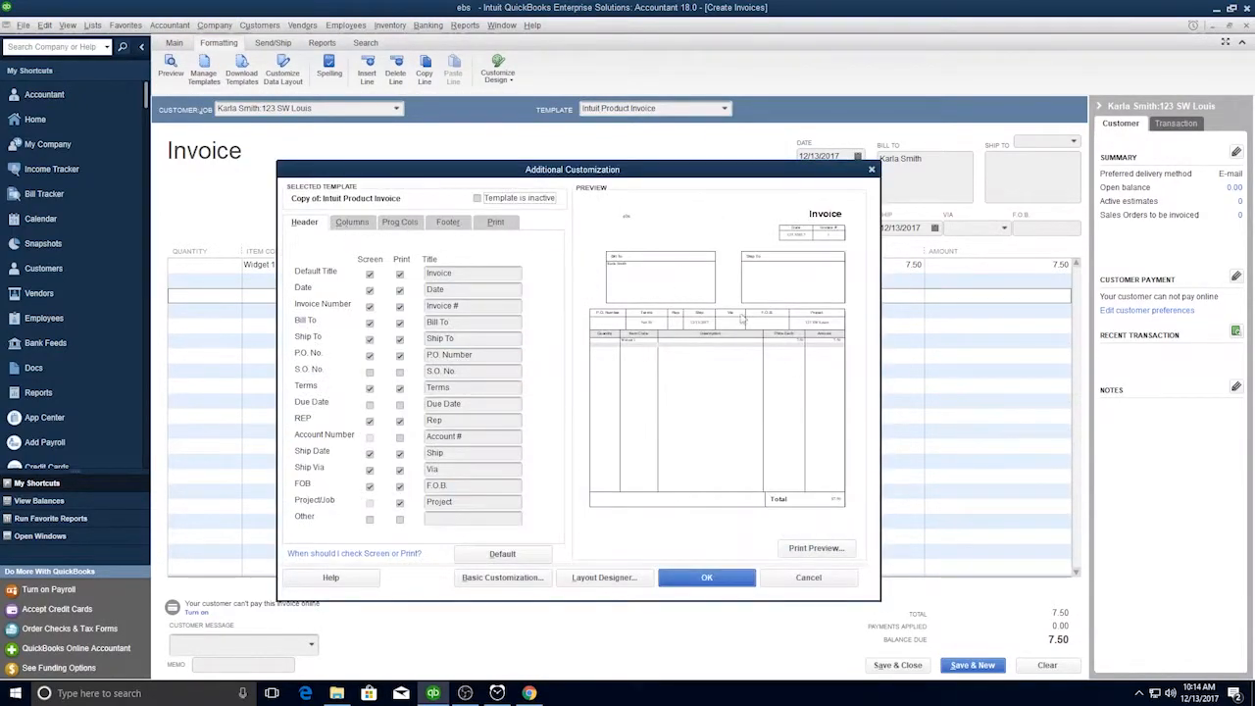
- Remove the Rep, Ship Date, Ship Via, FOB and Ship To header fields from both the screen and printed versions of the template
left_click(369, 422)
left_click(580, 262)
left_click(699, 292)
left_click(400, 422)
left_click(370, 455)
left_click(400, 455)
left_click(370, 471)
left_click(400, 471)
left_click(369, 488)
left_click(400, 488)
left_click(370, 340)
left_click(400, 341)
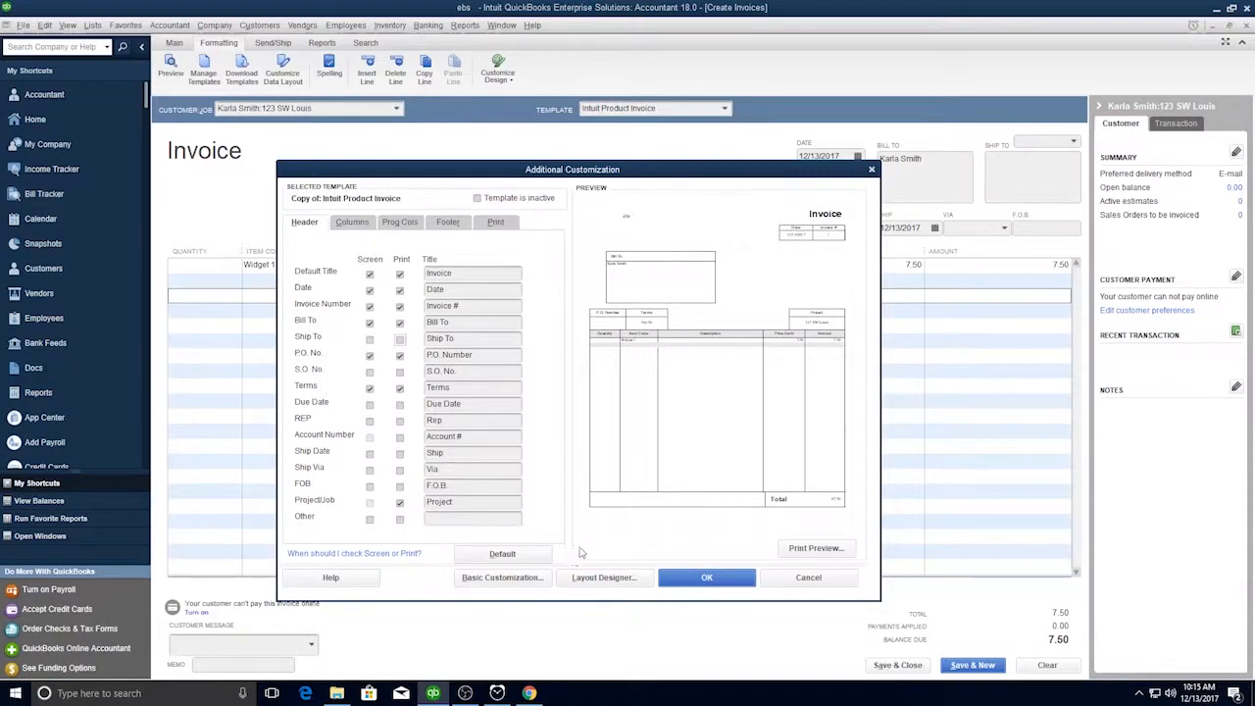
- Order the template's columns as Item, Description, Quantity and Rate, and apply the customized copy to the invoice
left_click(352, 221)
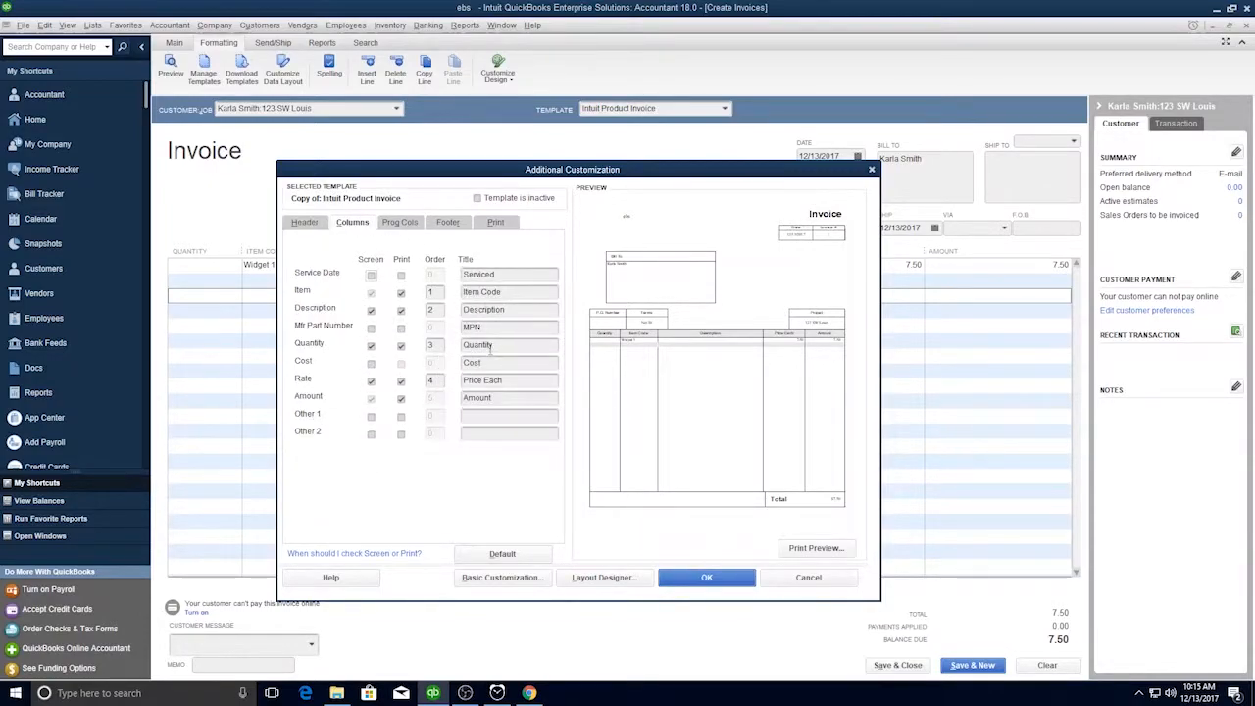
left_click(698, 577)
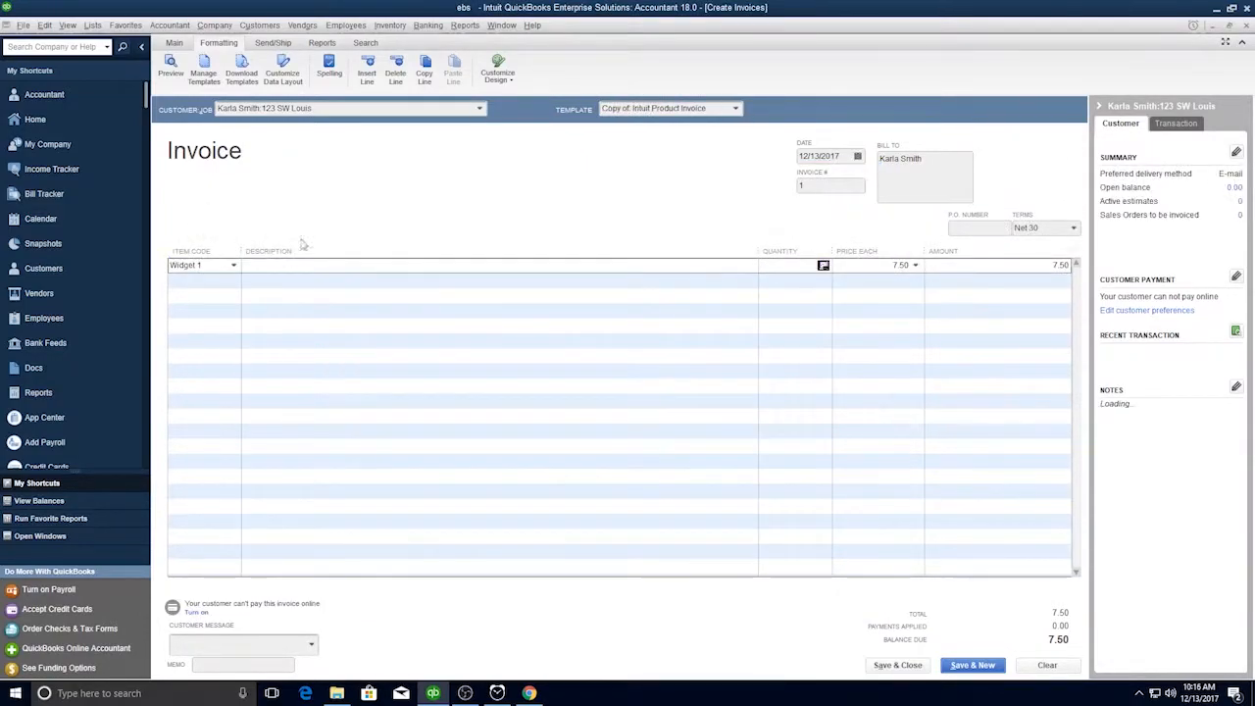
left_click(737, 110)
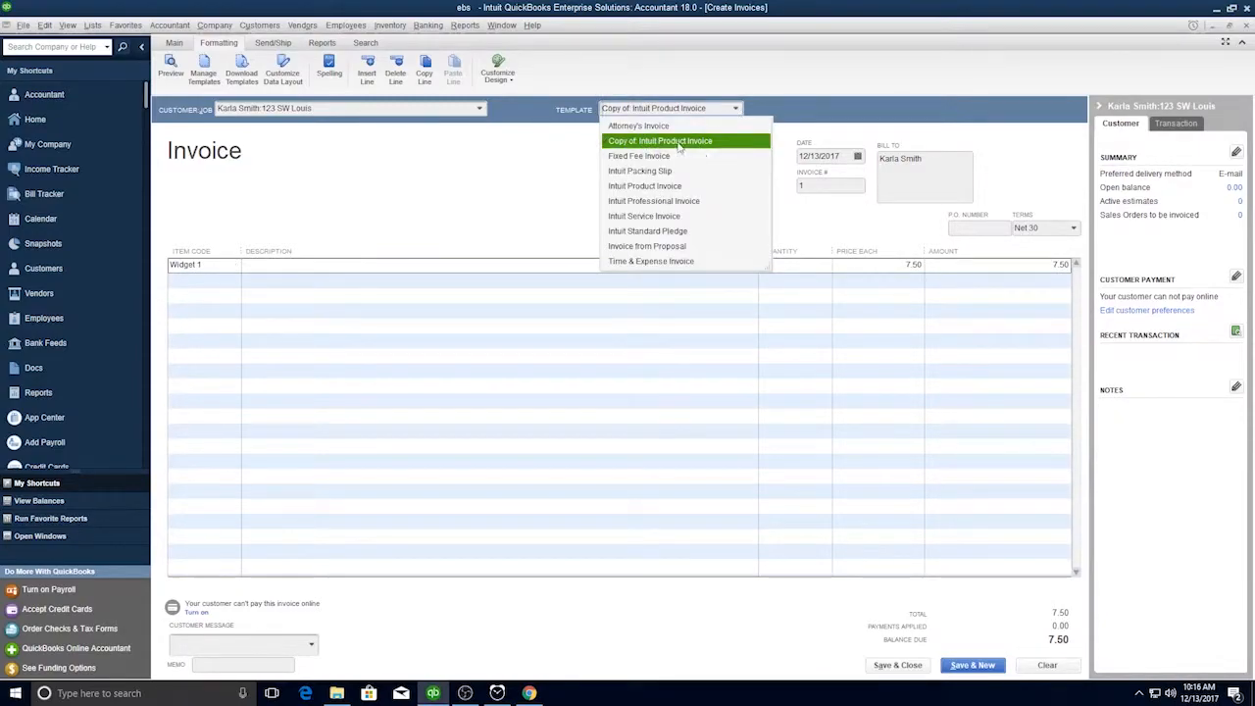
- Change the invoice number to 5000A and set the Widget 1 line's quantity to 15
left_click(816, 186)
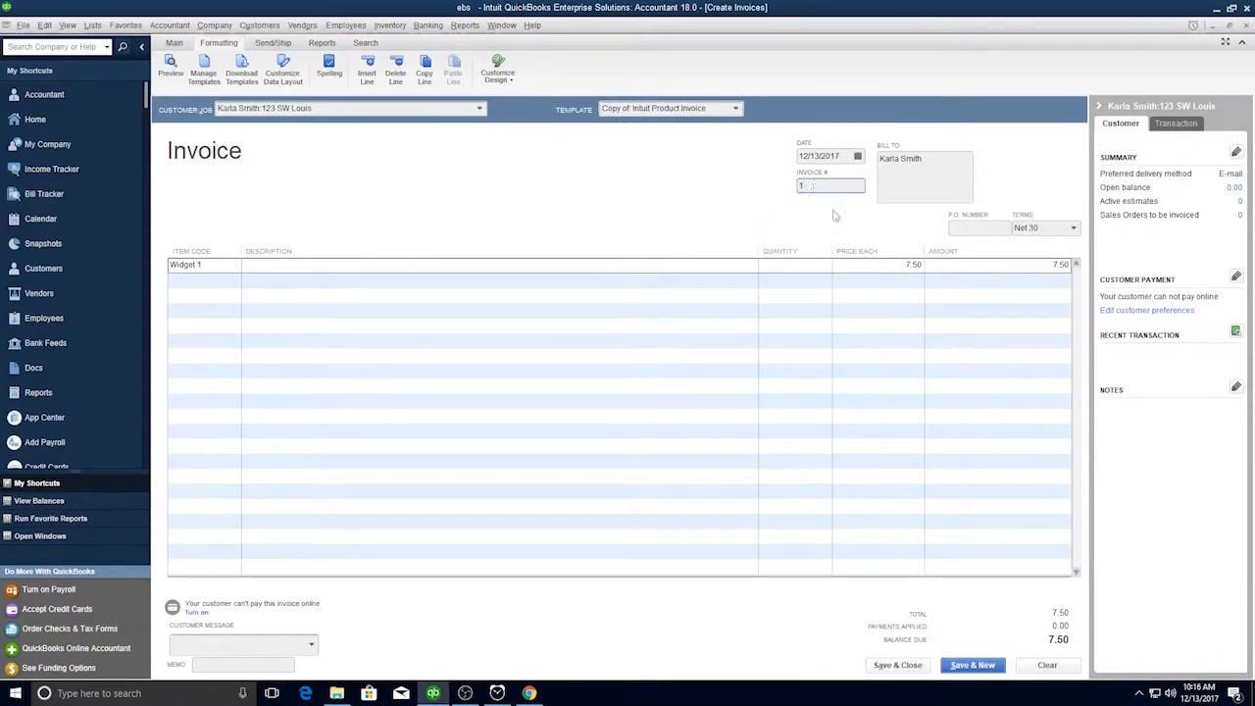
key("BackSpace")
type("5000A")
left_click(188, 265)
left_click(270, 268)
left_click(789, 266)
type("15")
- Add Widget 2 as the second invoice line with a quantity of 25
left_click(231, 281)
left_click(233, 281)
left_click(201, 360)
left_click(790, 283)
type("25")
left_click(952, 415)
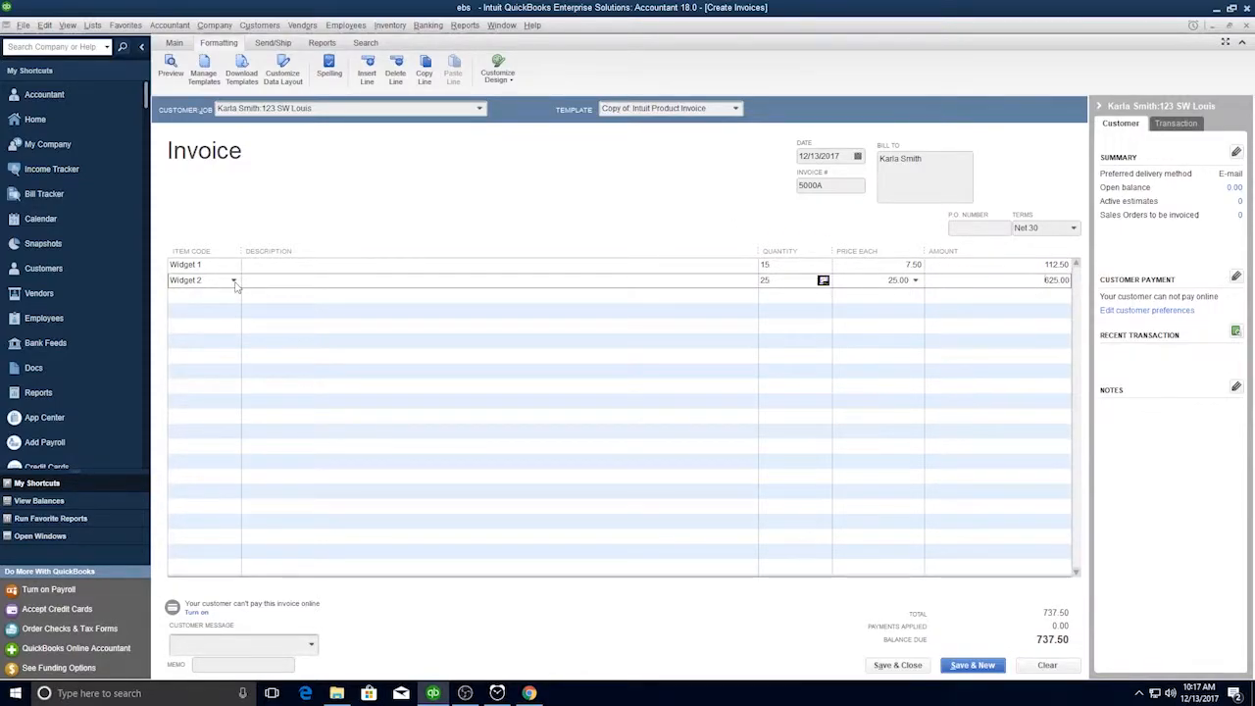
- Save the invoice, close the invoice form, and review the job's and customer's transactions in the Customer Center
left_click(177, 44)
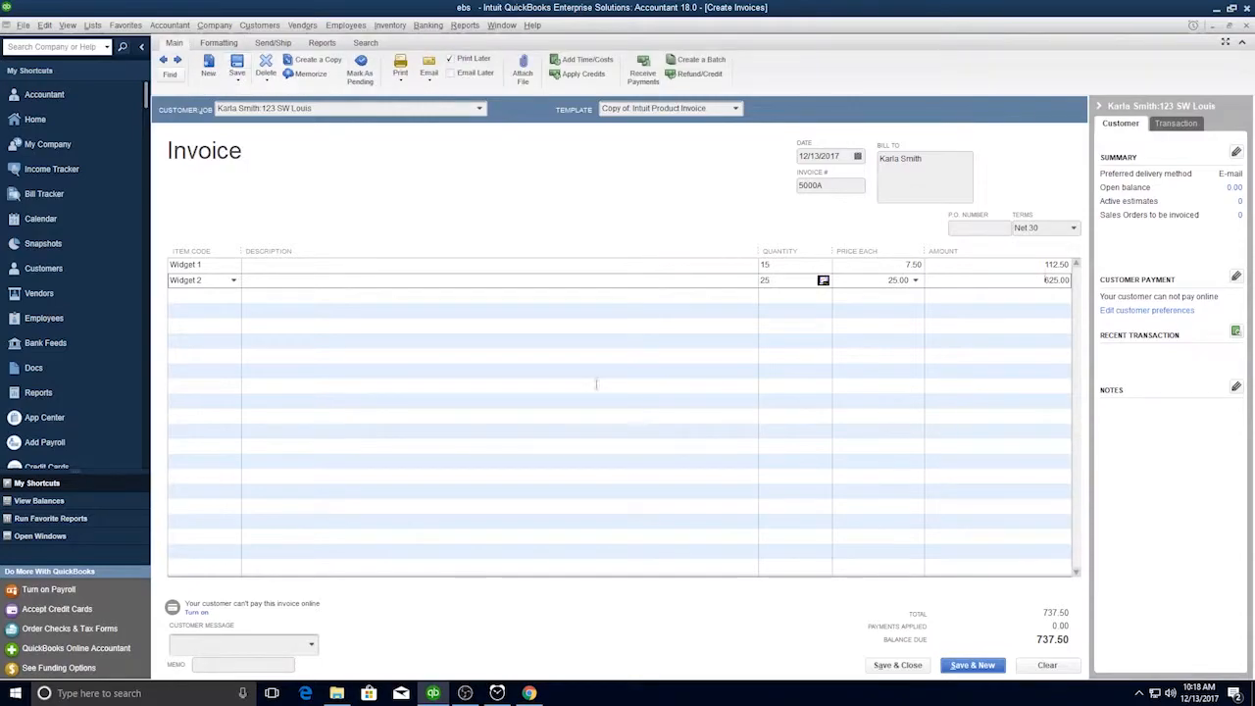
left_click(976, 662)
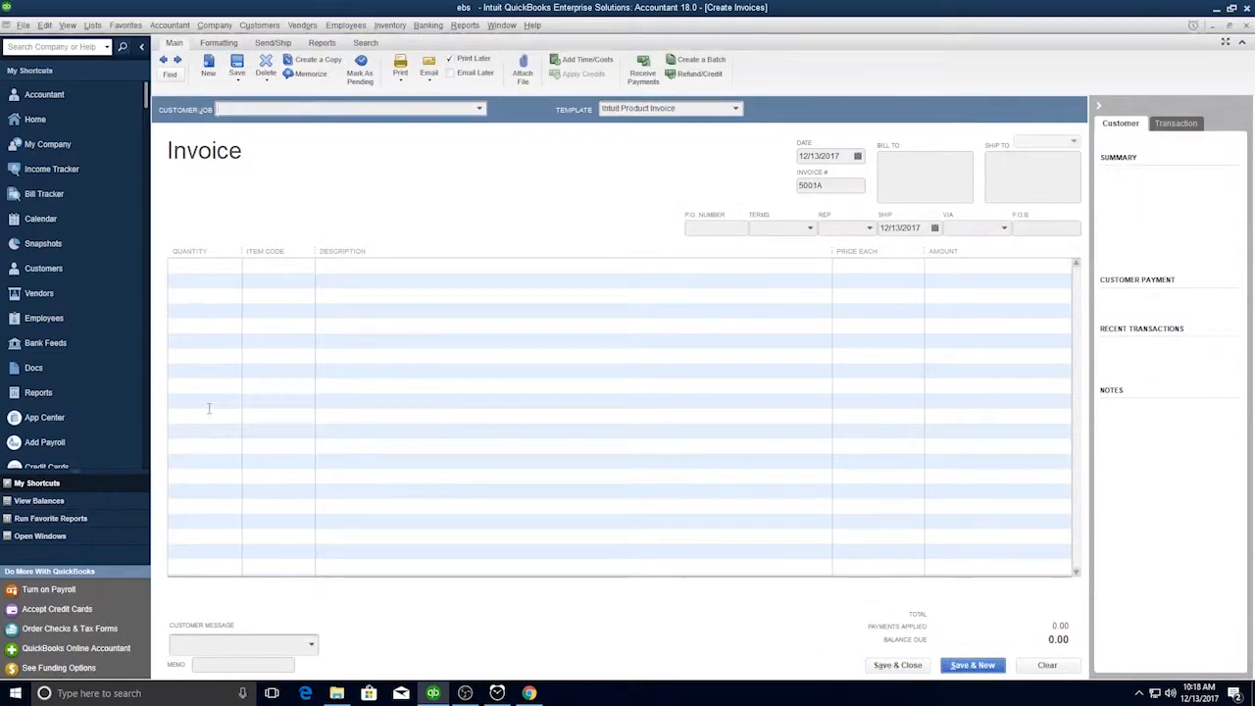
left_click(1246, 26)
left_click(207, 171)
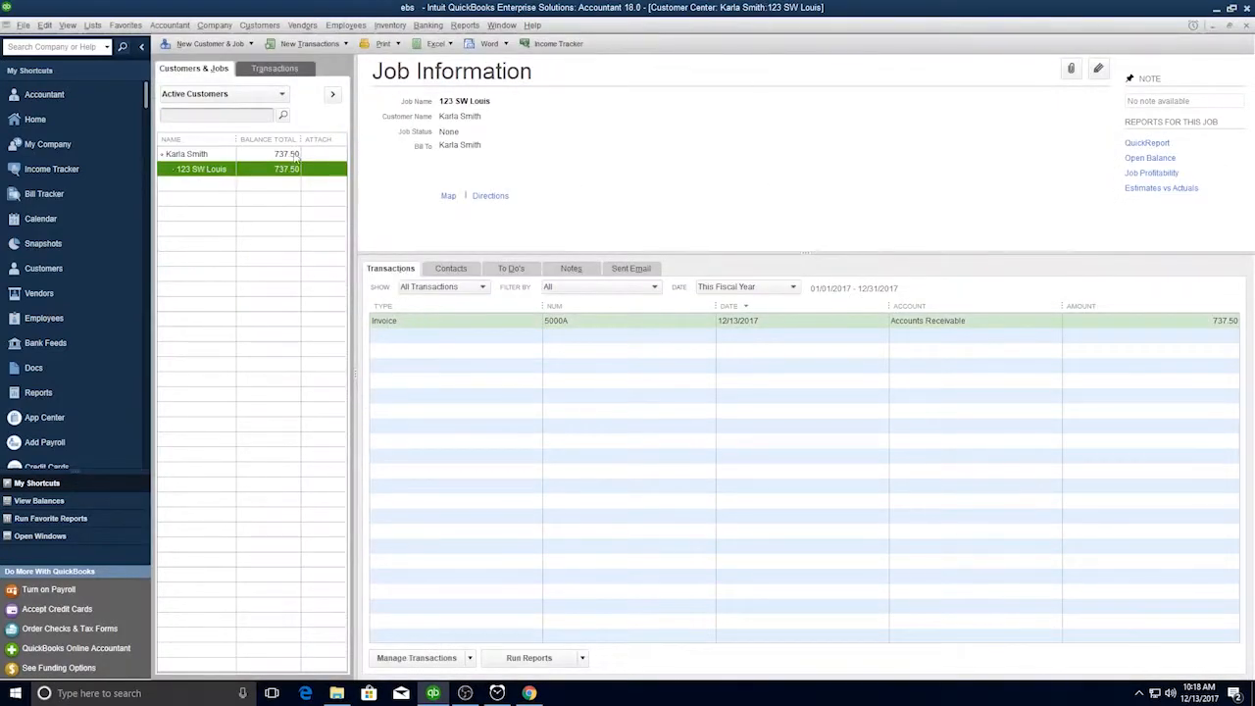
key("Up")
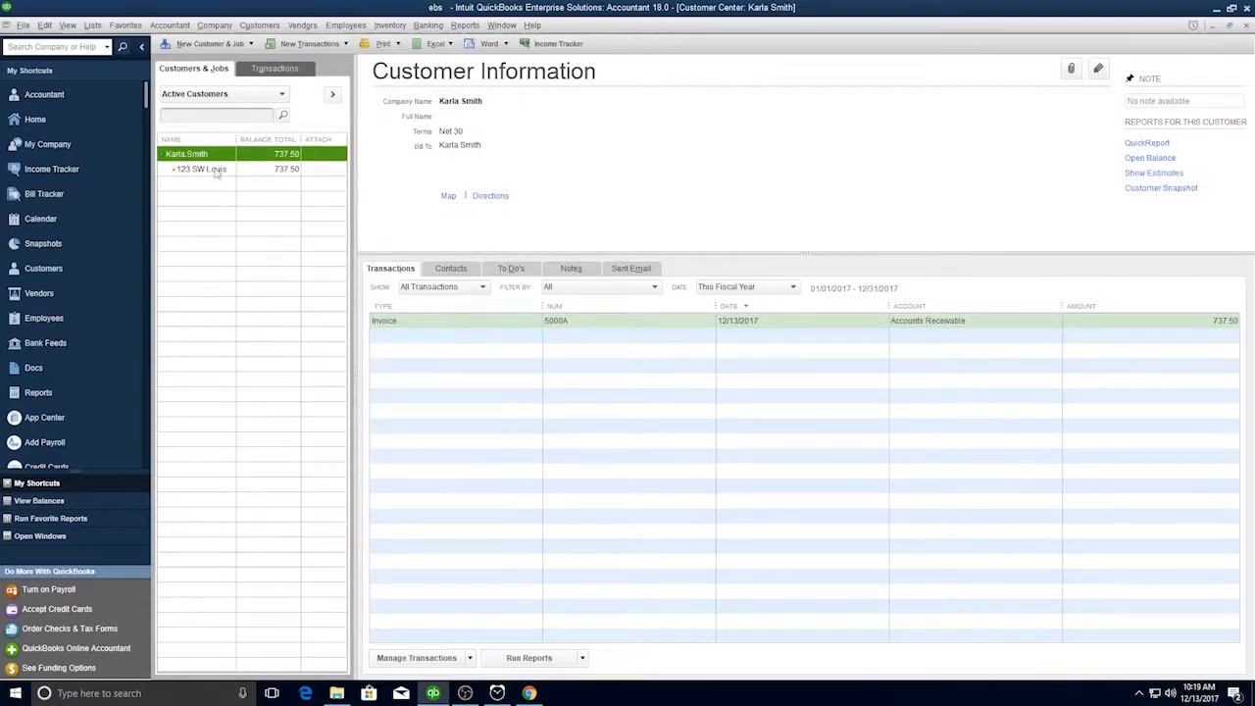
- Start receiving the customer's payment, apply it to the open invoice, and turn off automatic payment calculation
left_click(259, 24)
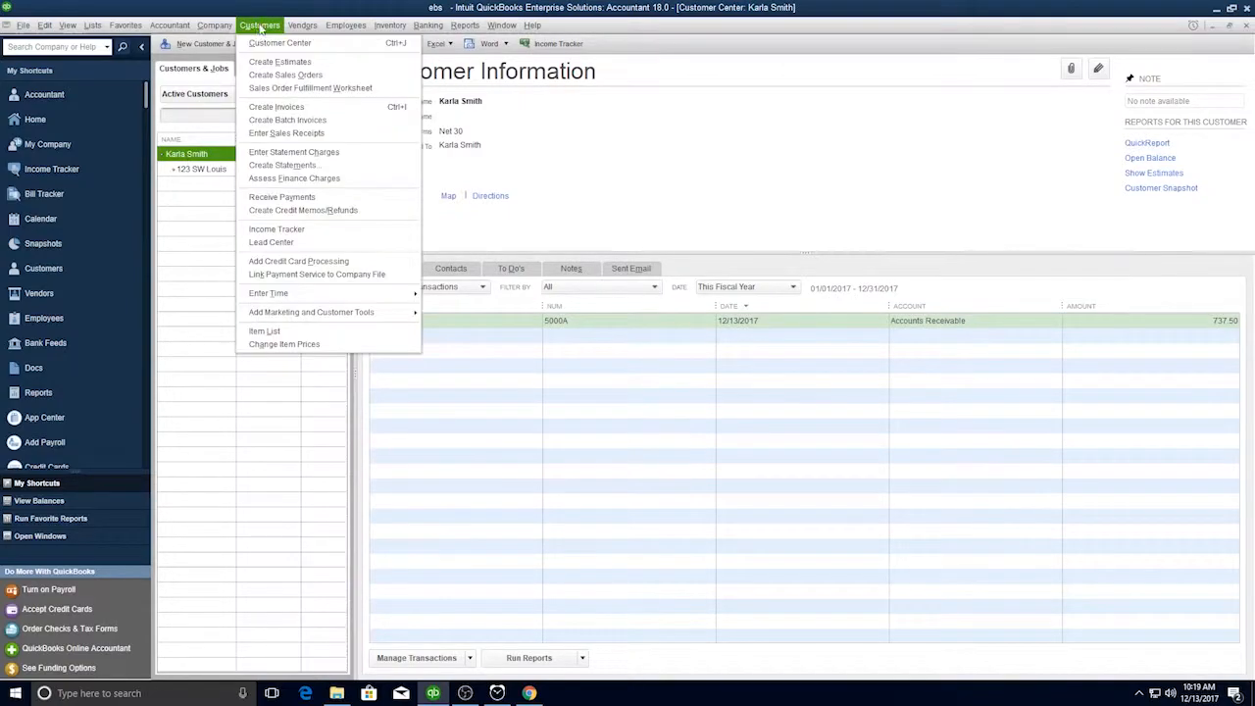
left_click(284, 196)
left_click(166, 241)
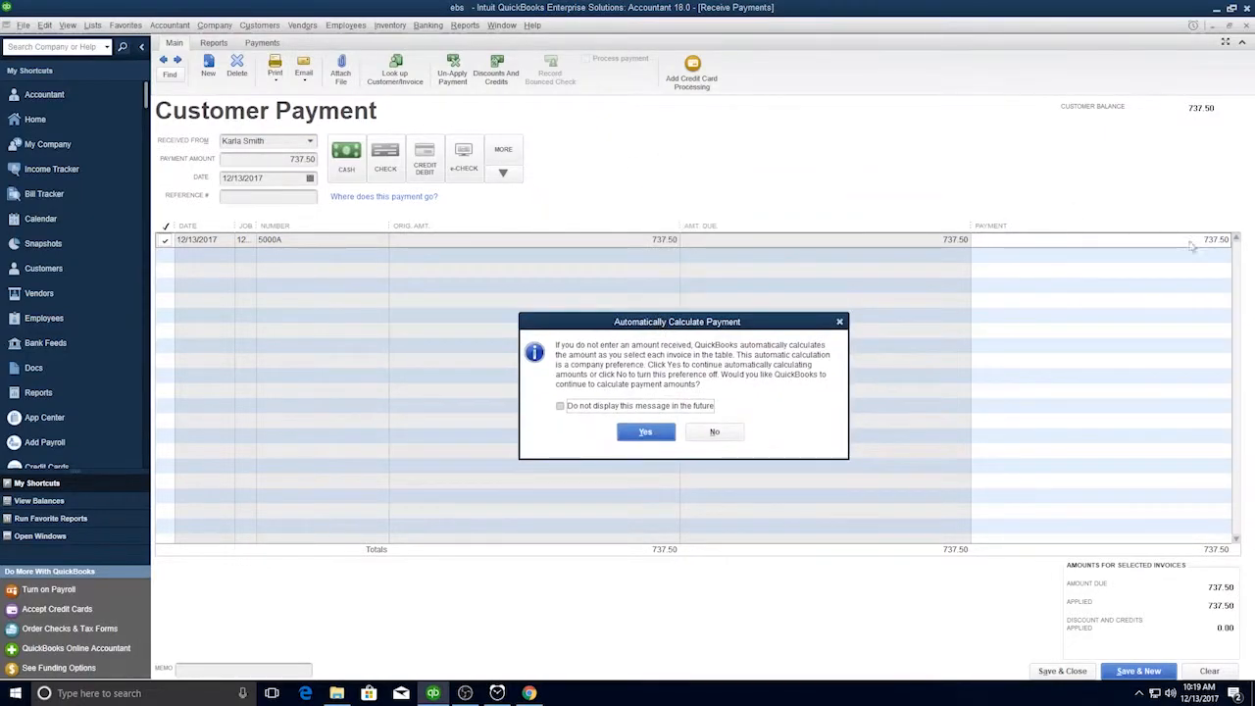
left_click(713, 432)
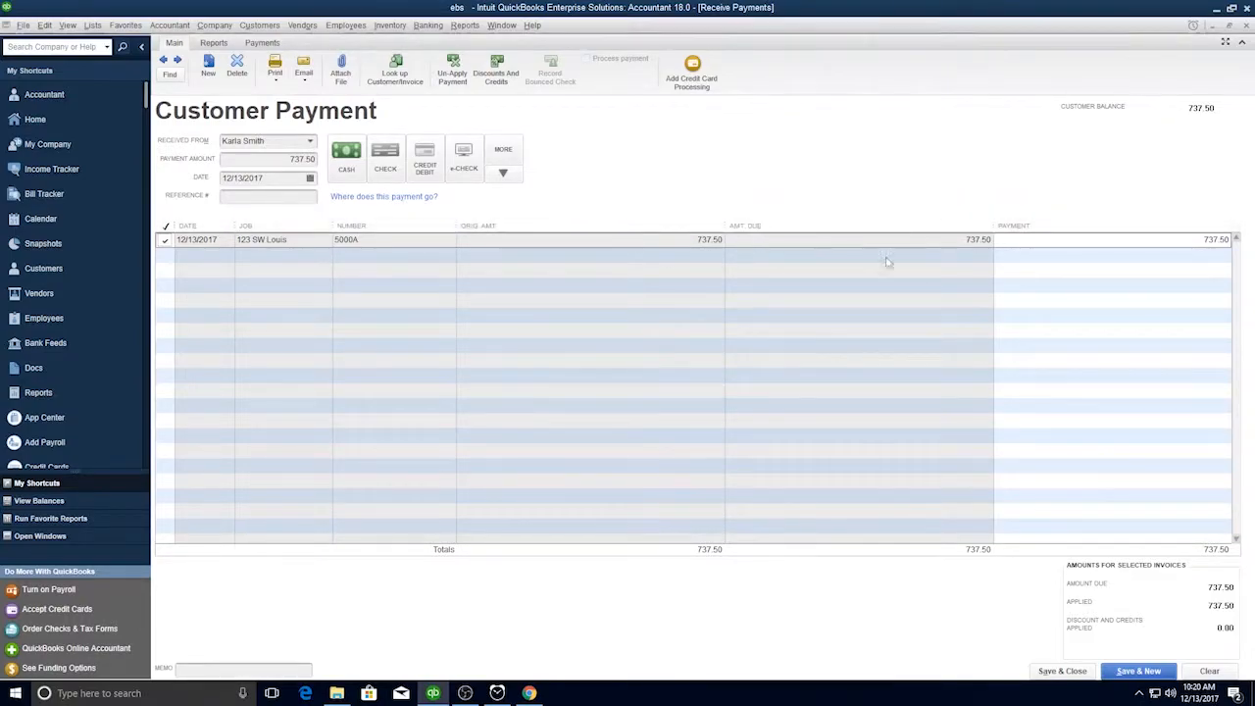
- Try Visa as the payment method and look through the additional payment methods
left_click(432, 182)
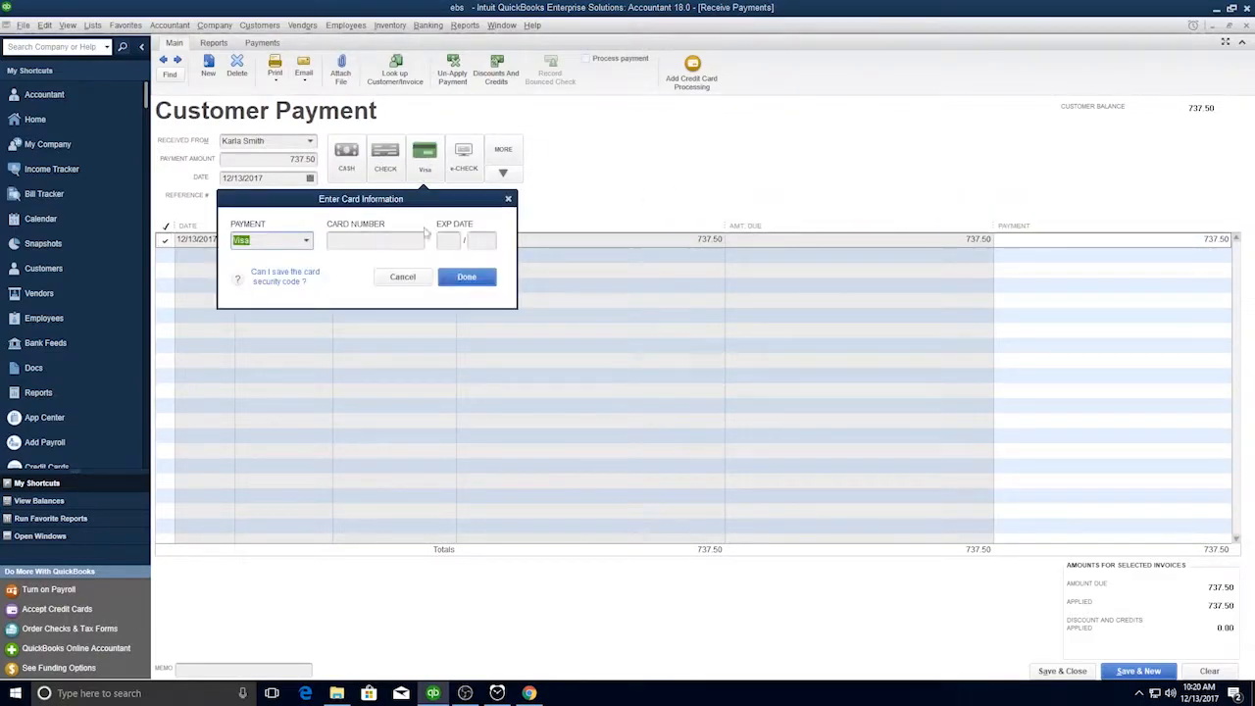
key("Return")
left_click(503, 174)
left_click(610, 198)
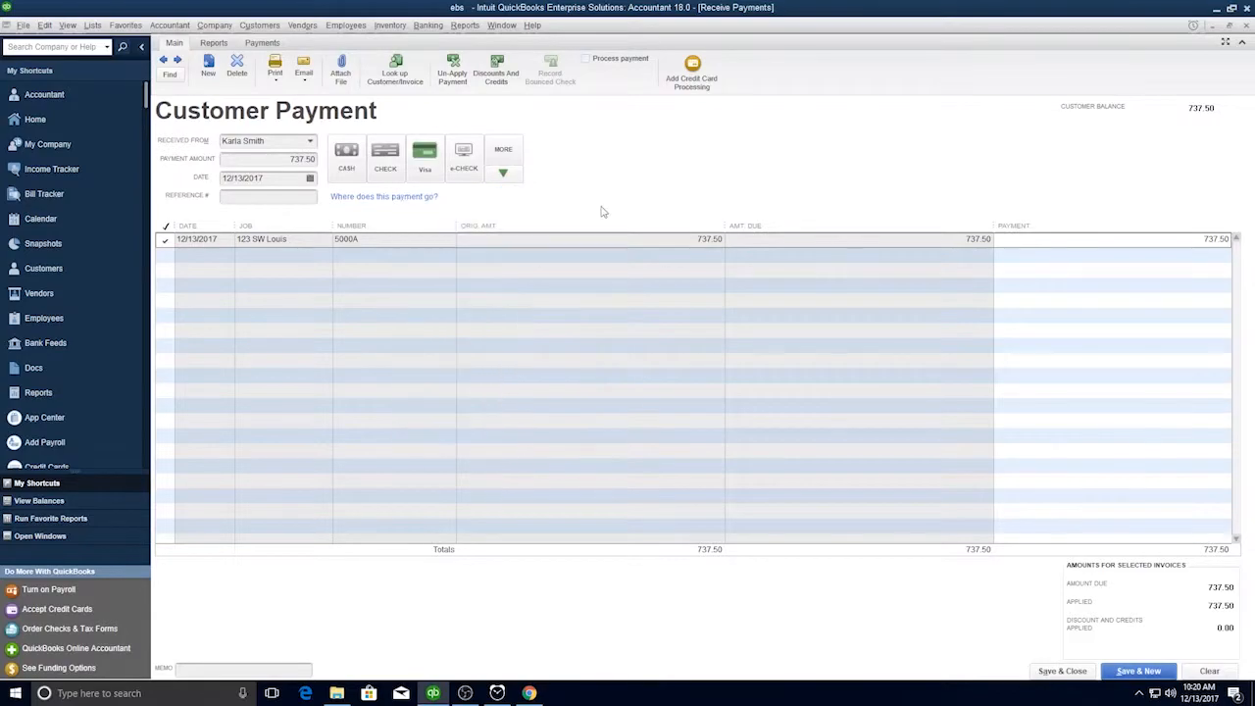
- Record the payment as a check with number 112, and save and close the customer payment
left_click(385, 156)
type("112")
left_click(1059, 671)
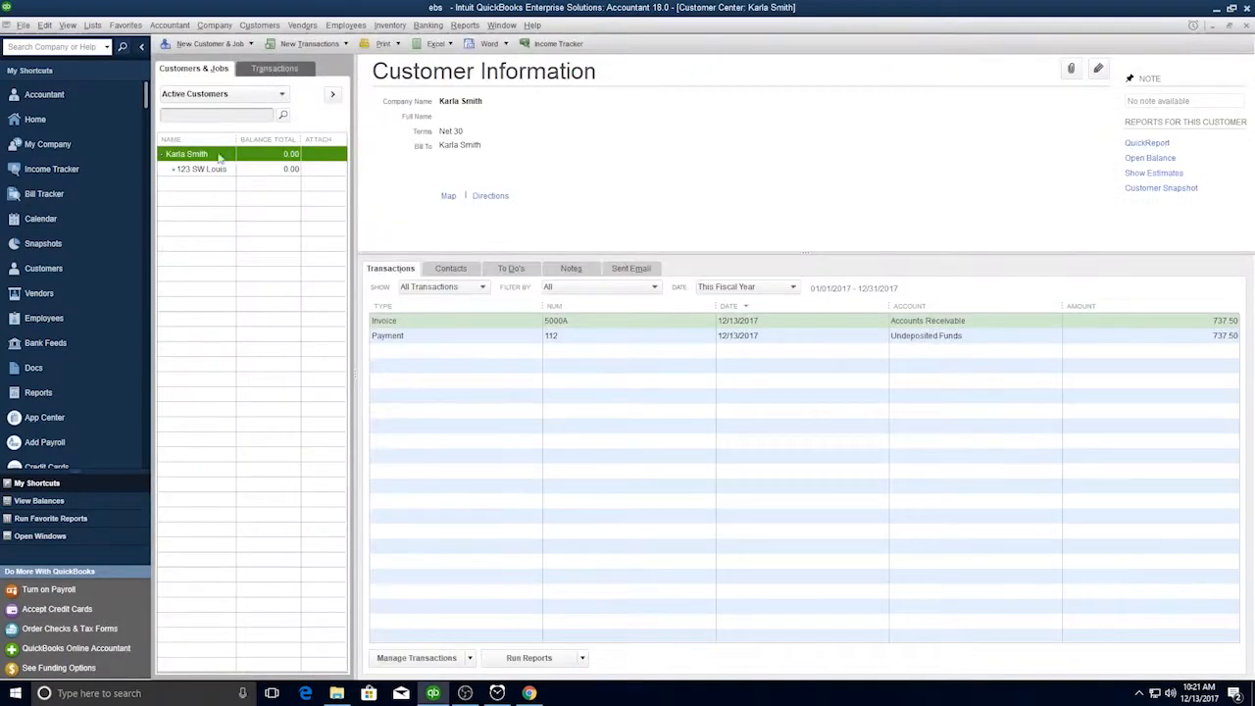
- Open the paid invoice from the customer's transactions, examine its transaction history, and open the linked payment
double_click(397, 322)
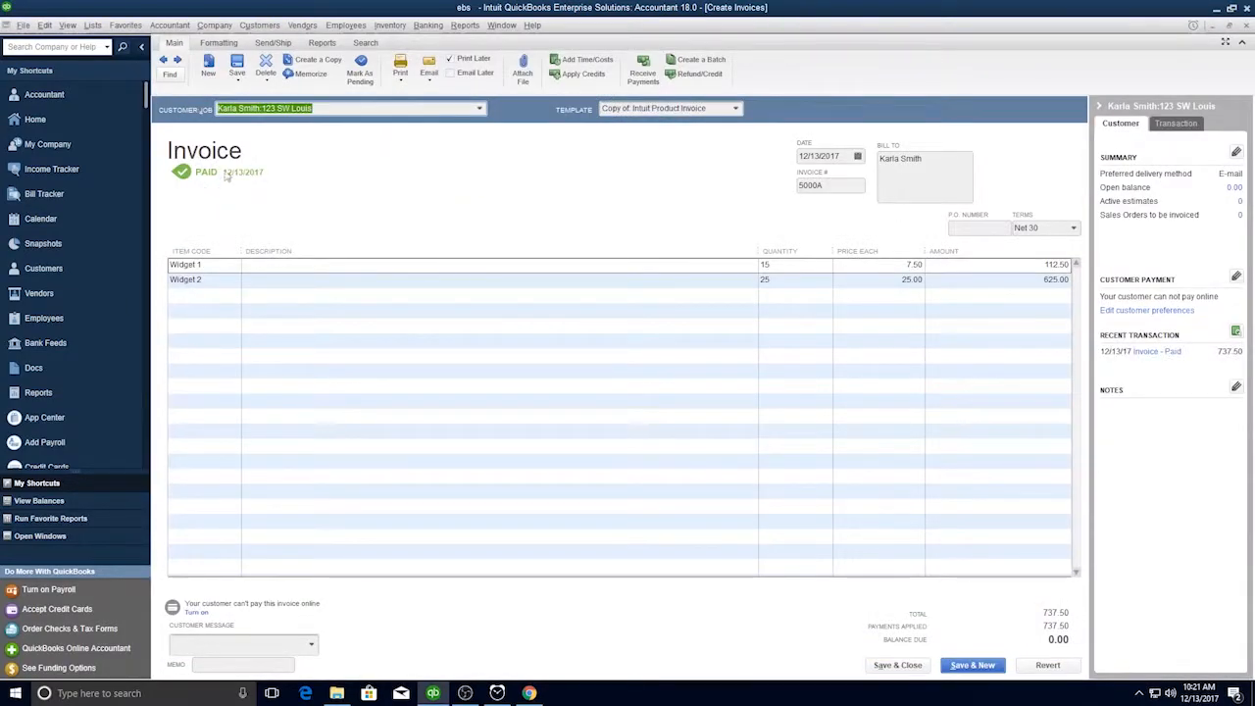
key("ctrl+h")
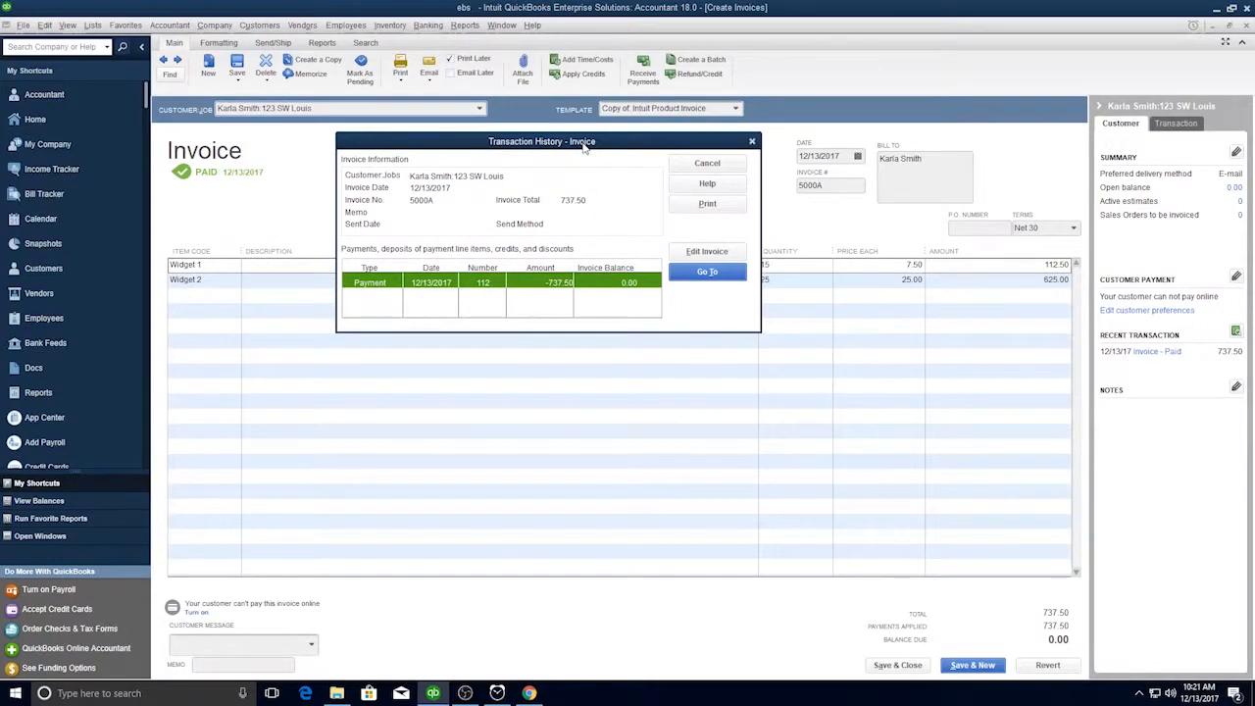
double_click(372, 284)
key("Escape")
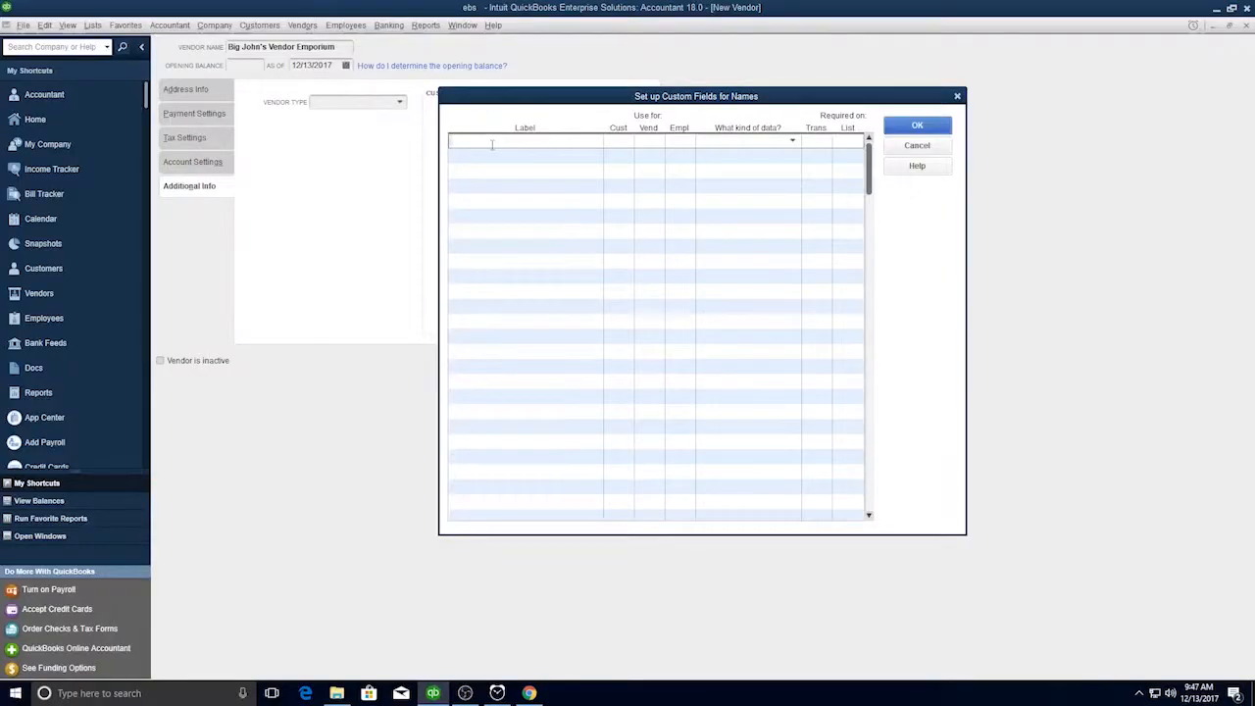
- Define a custom field for vendors labelled "Over 10 Years?" that accepts any text
type("Over 10 Years?")
left_click(621, 144)
left_click(792, 141)
left_click(727, 145)
left_click(792, 140)
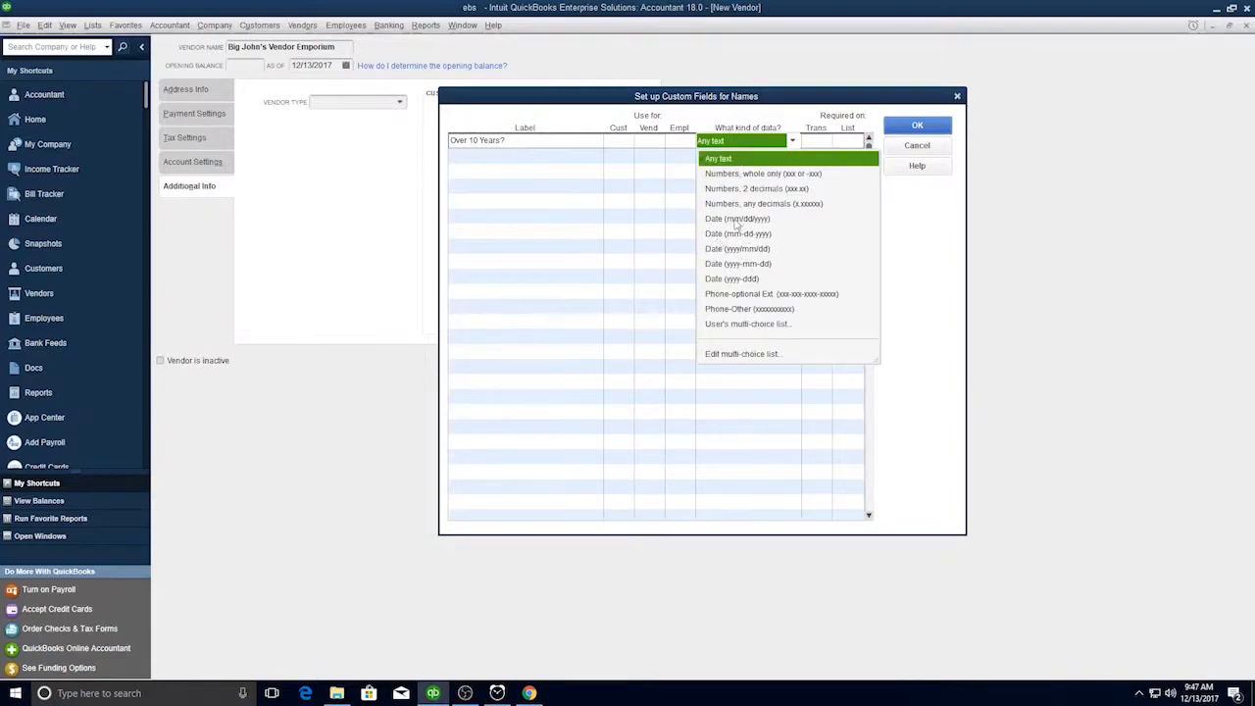
left_click(724, 159)
left_click(649, 144)
left_click(918, 125)
left_click(699, 287)
- Set the Over 10 Years? field to Yes for Big John's Vendor Emporium and save the vendor
left_click(549, 112)
type("Yes")
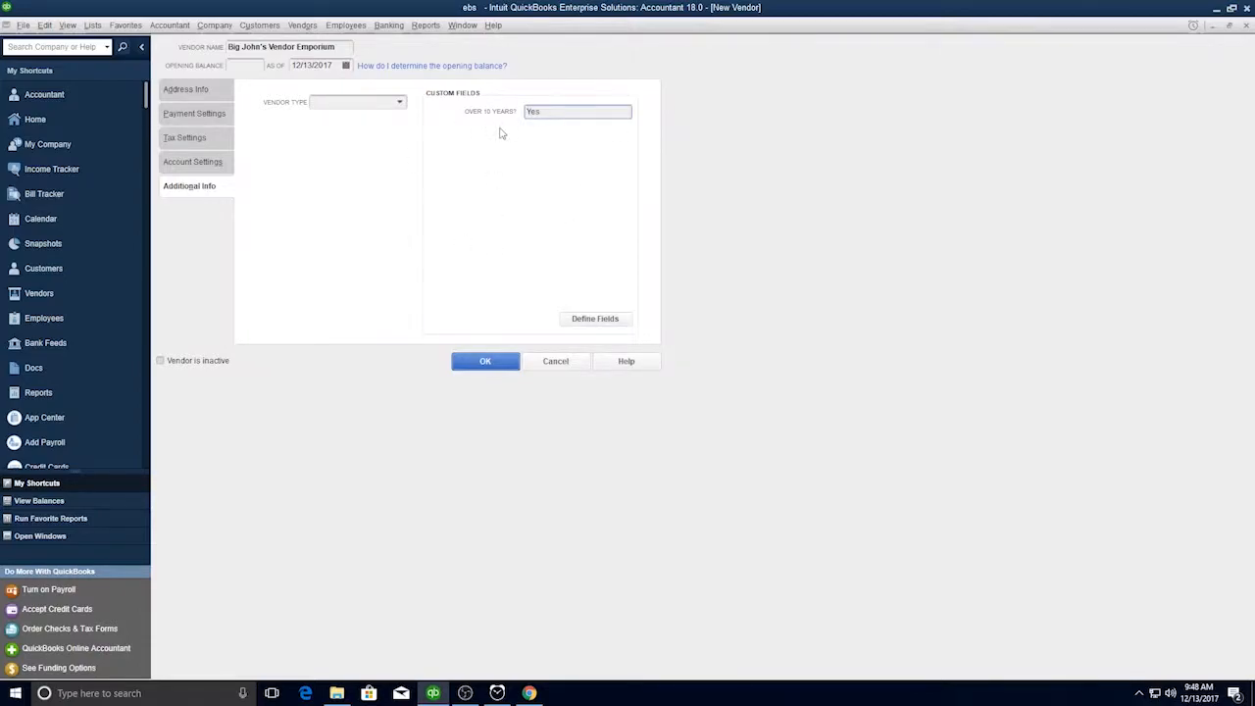
left_click(481, 362)
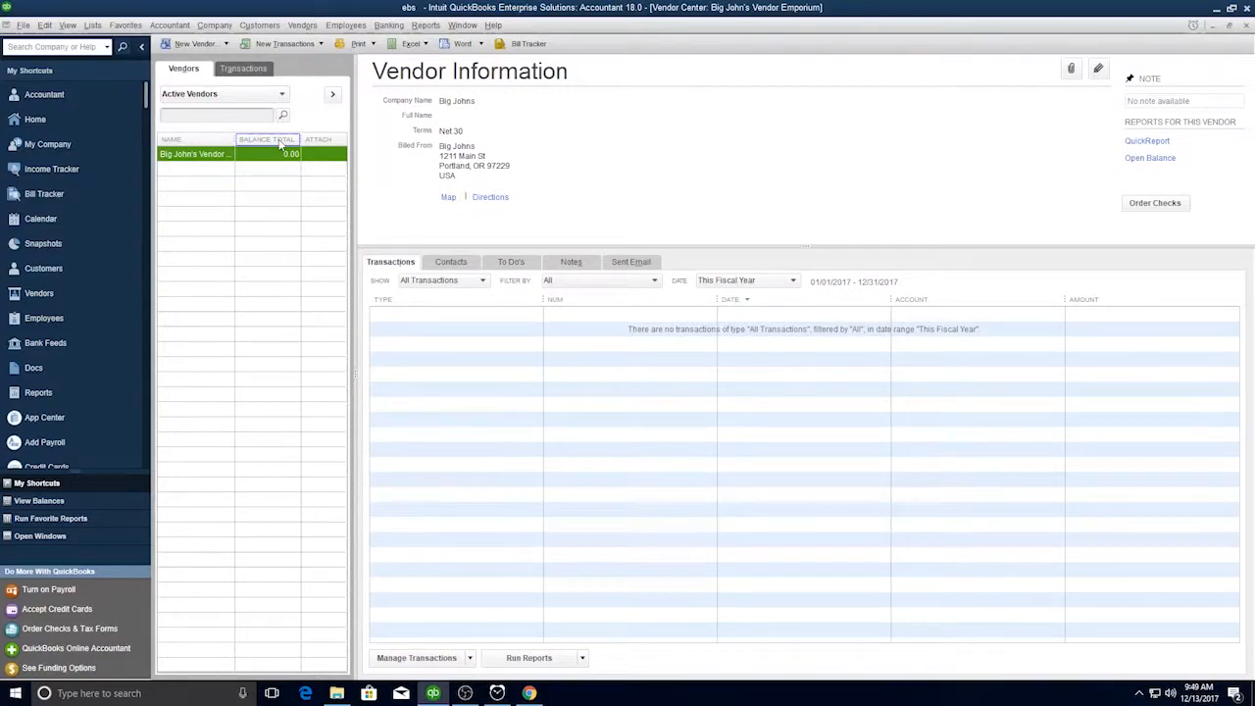
- Activate inventory and purchase orders in the company preferences for Items & Inventory, and accept the change
left_click(45, 26)
left_click(69, 302)
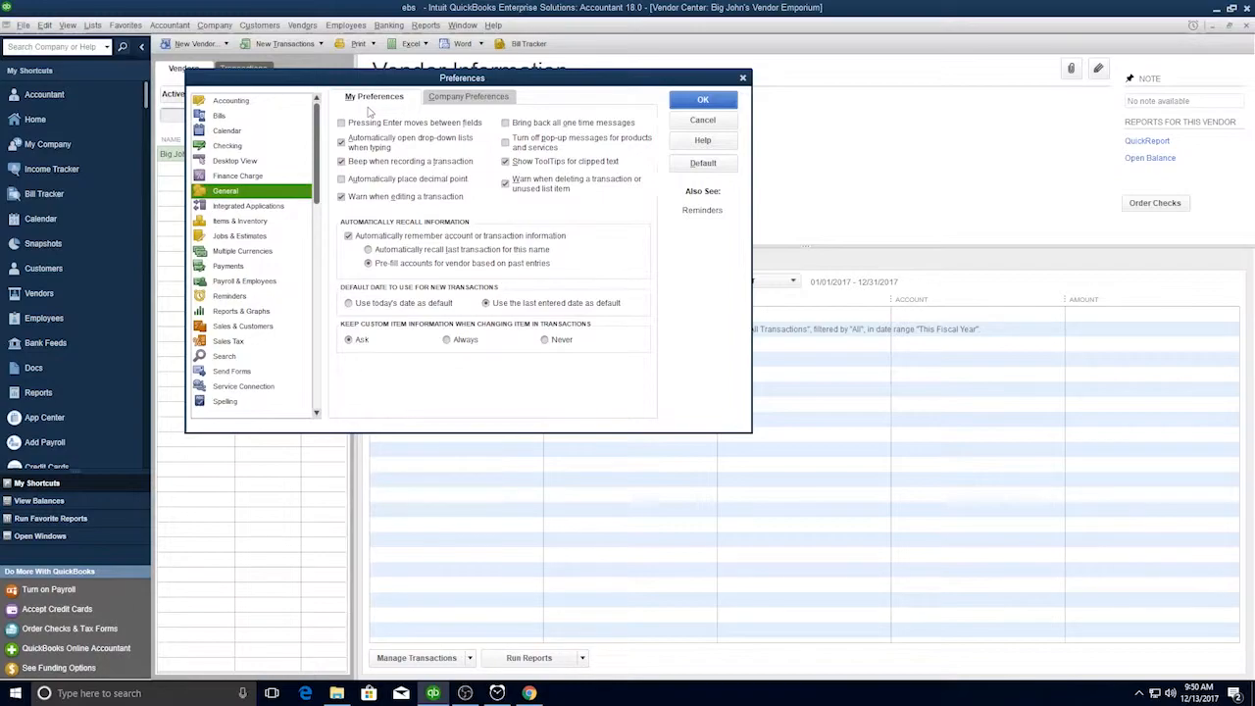
left_click(477, 98)
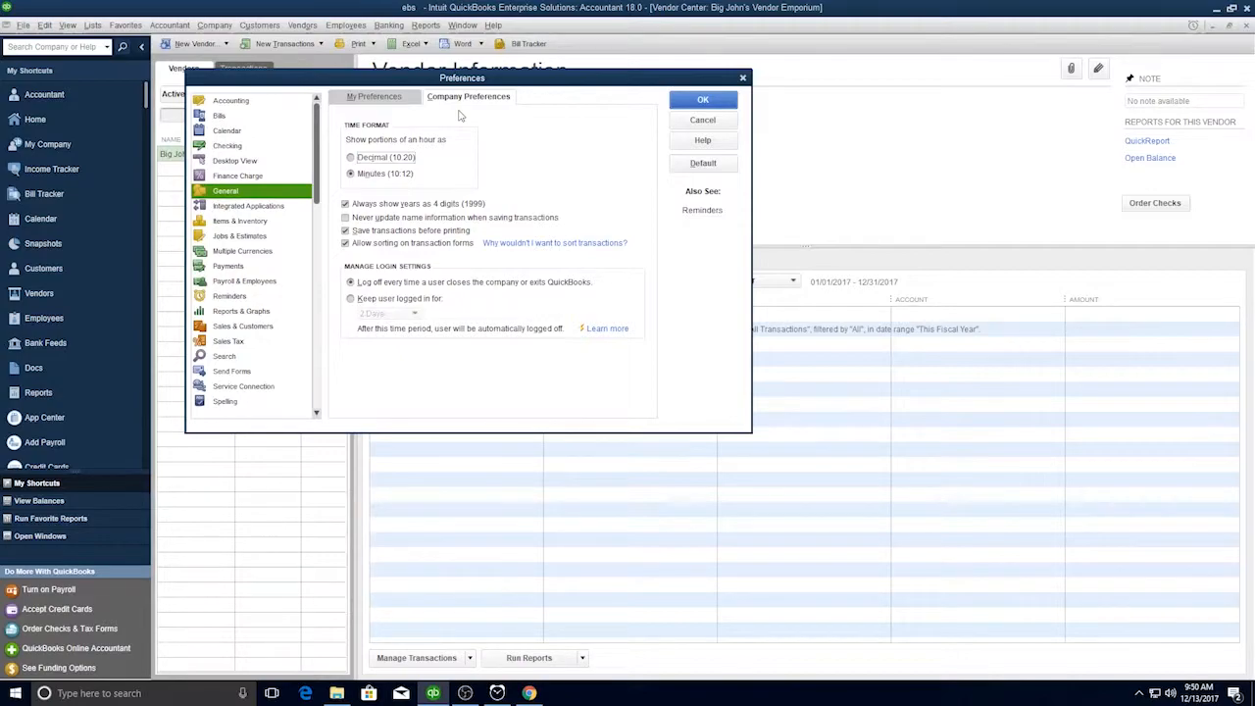
left_click(241, 221)
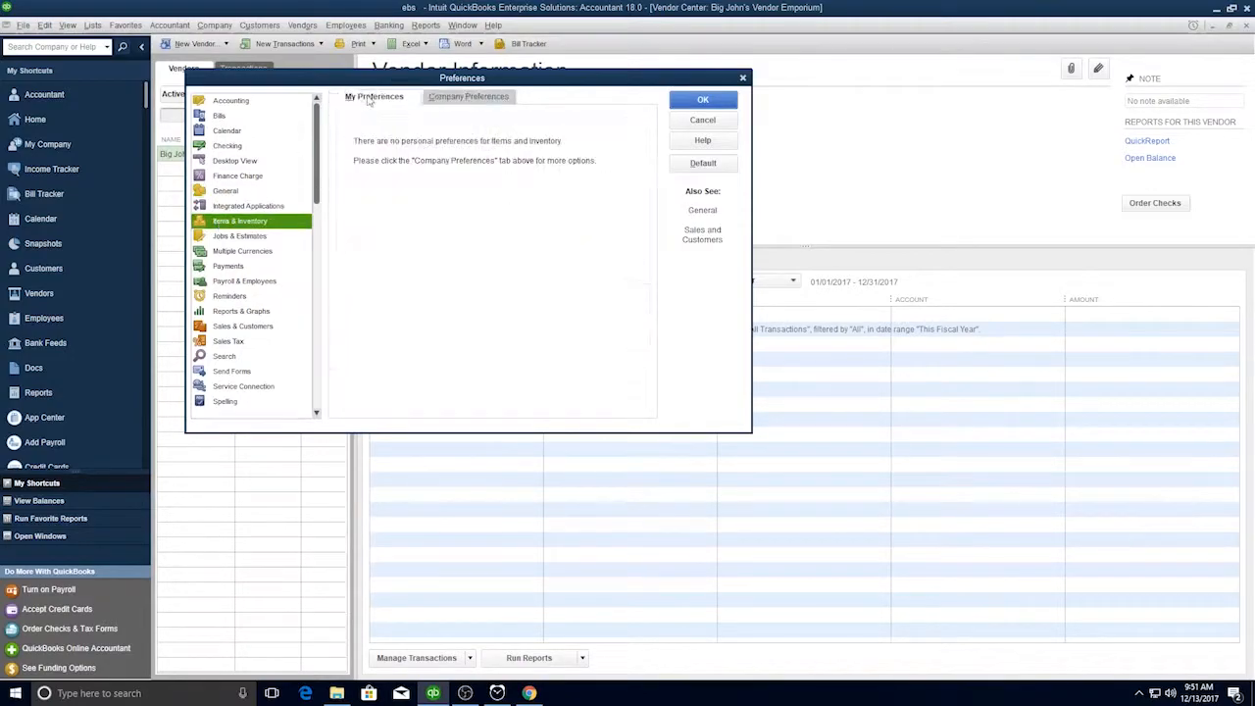
left_click(451, 97)
left_click(352, 133)
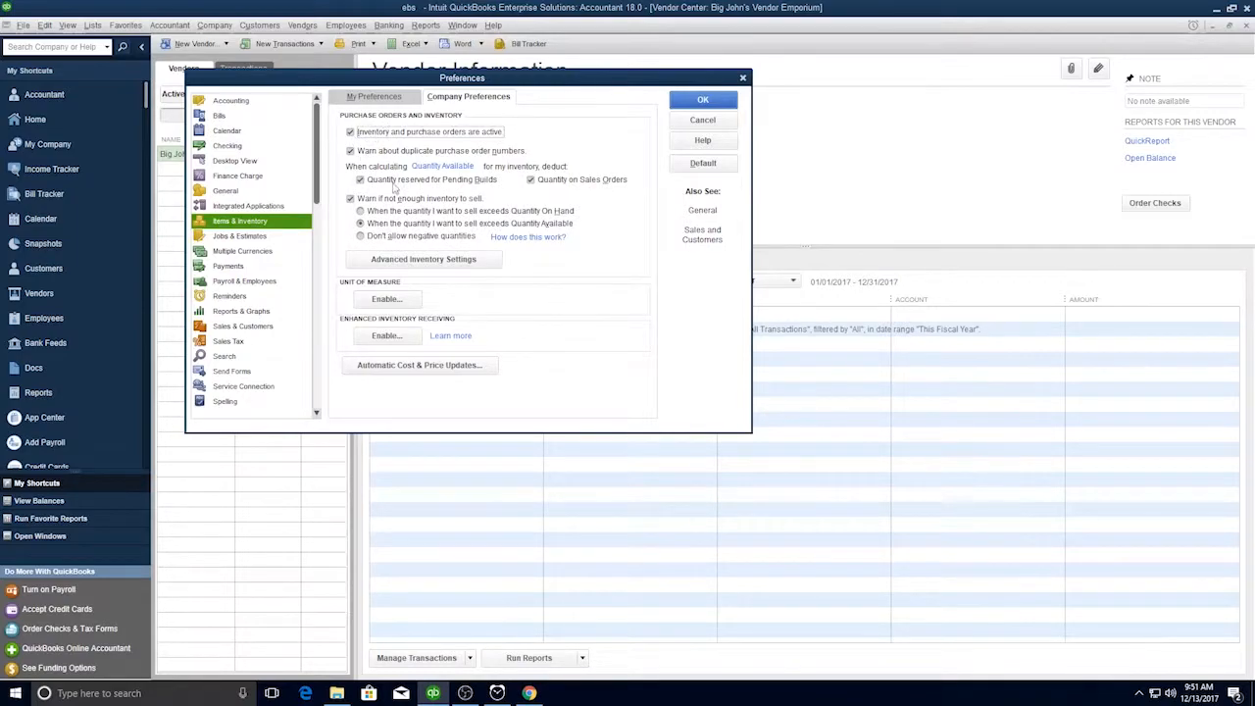
left_click(704, 100)
left_click(628, 212)
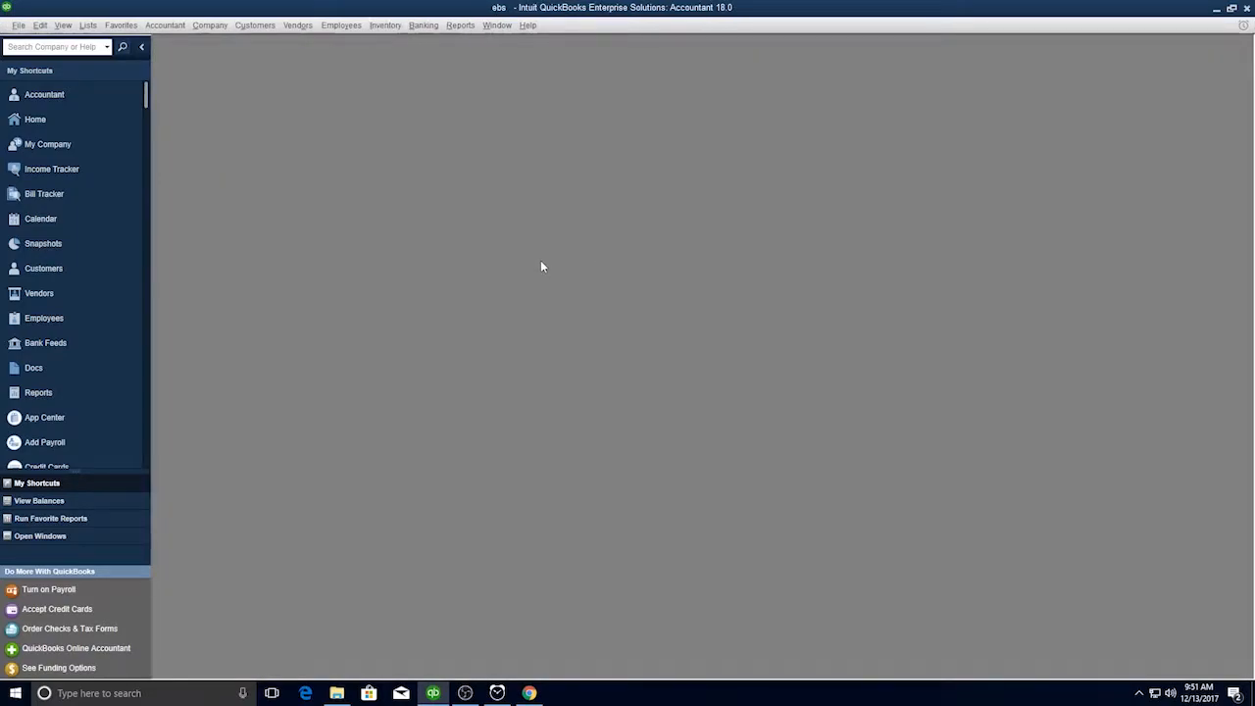
- Open the Item List and start a new item of type Inventory Part
key("alt+l")
key("Down")
key("Return")
left_click(233, 99)
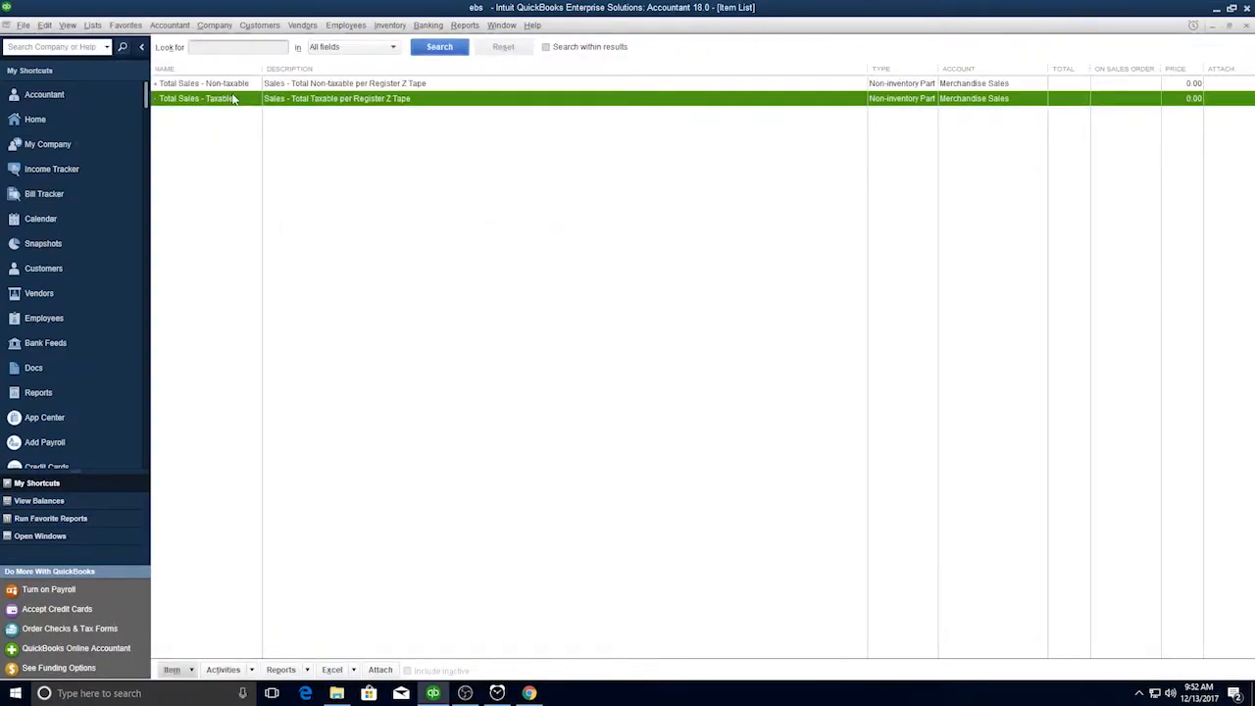
key("ctrl+n")
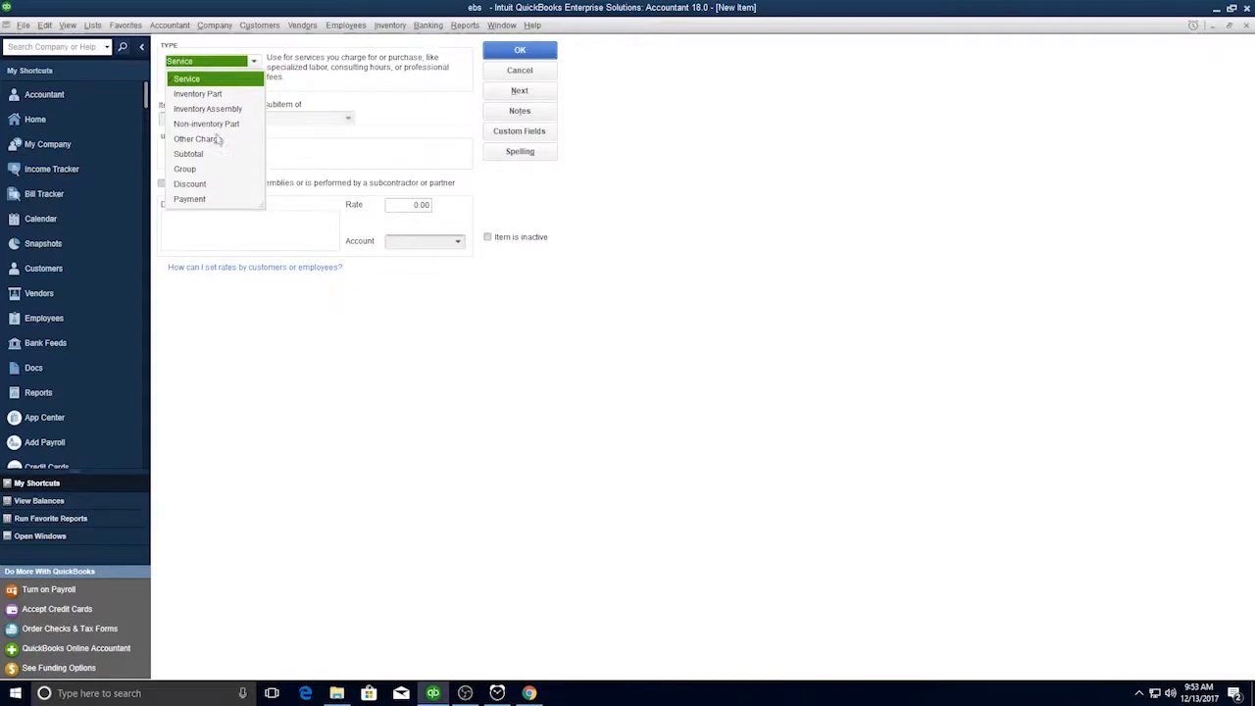
left_click(204, 94)
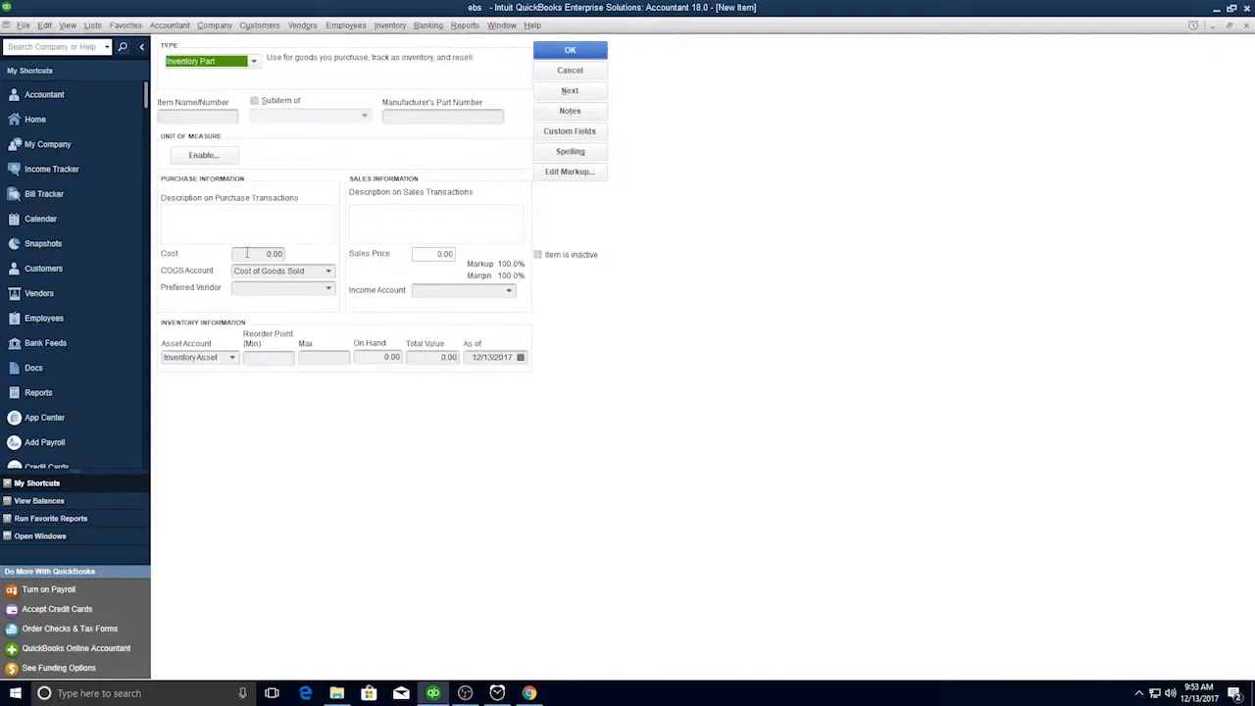
- Name the new inventory part Widget 1, leaving its manufacturer's part number and purchase description blank
left_click(209, 115)
type("Widget 1")
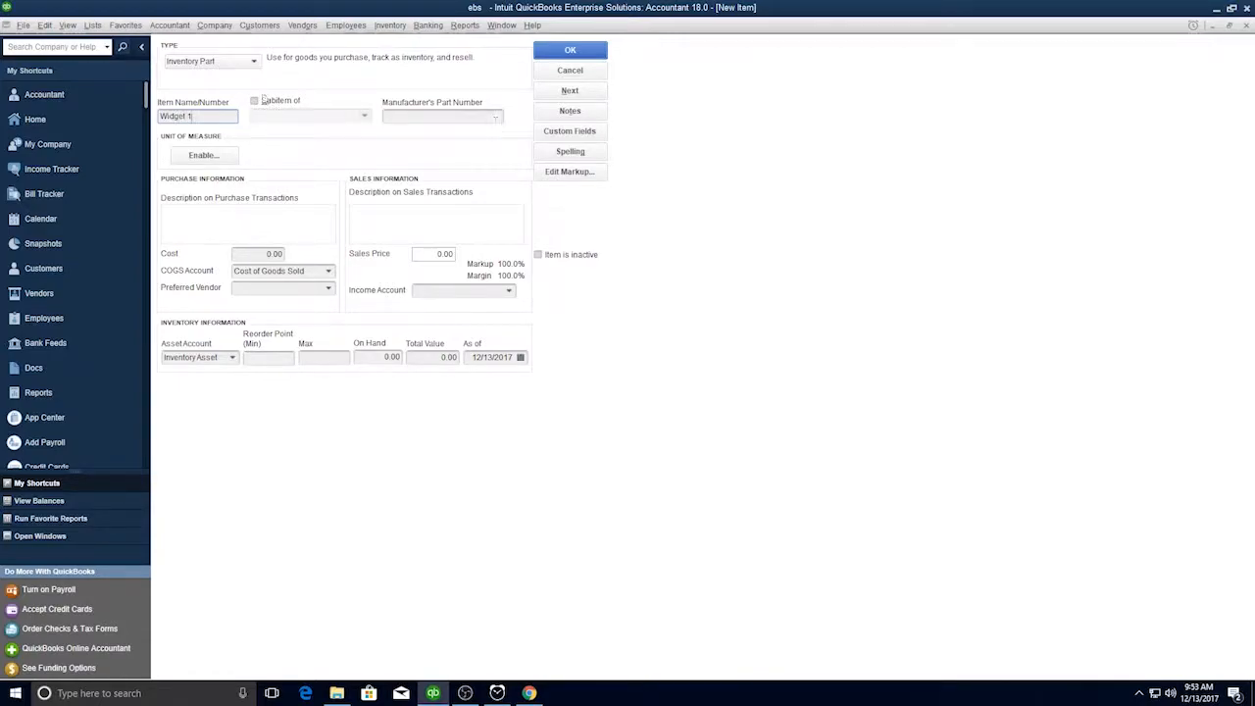
left_click(427, 118)
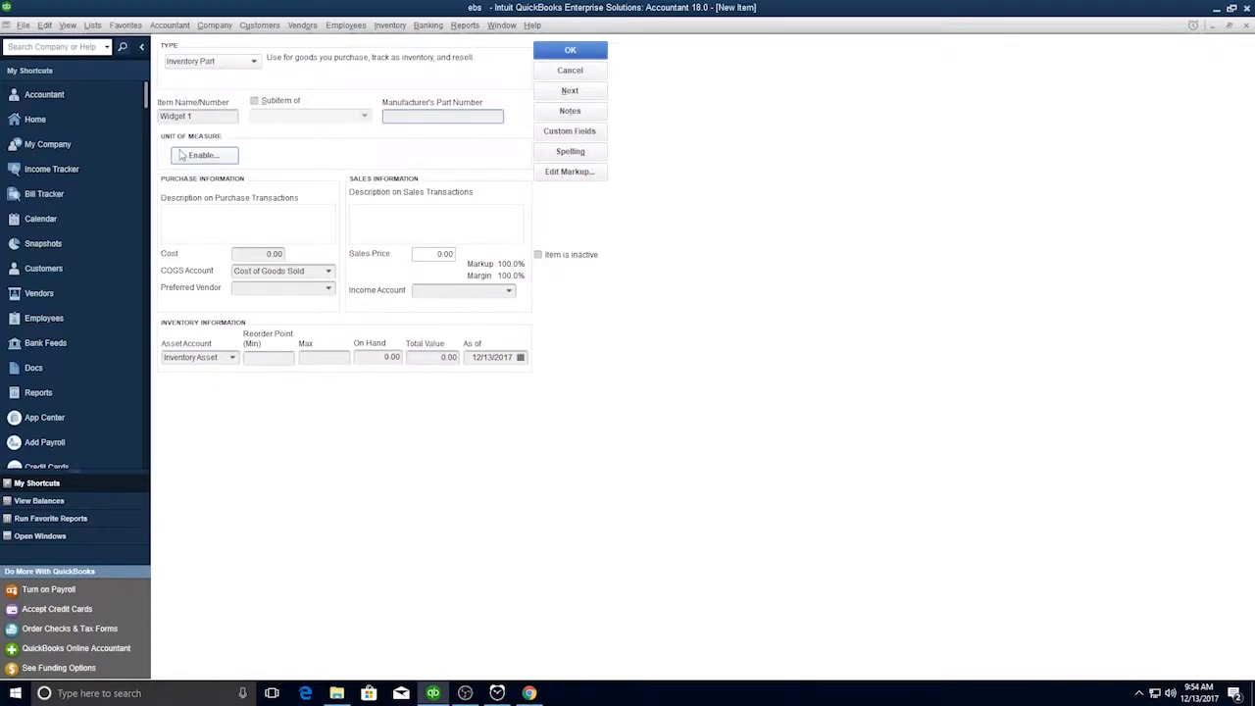
left_click(198, 212)
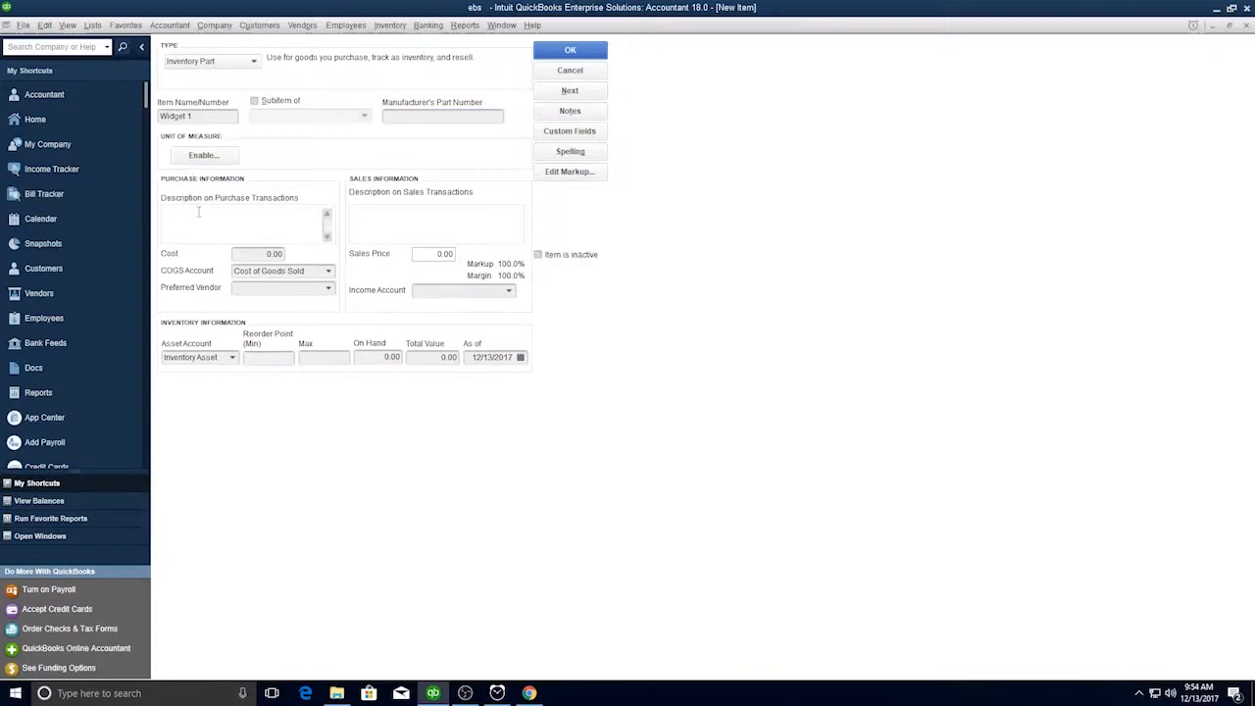
- Set Widget 1's cost to 5.00, sales price to 7.50, preferred vendor to Big John's Vendor Emporium and income account to Merchandise Sales
left_click(389, 224)
type("5")
key("Tab")
key("Tab")
left_click(328, 289)
left_click(241, 312)
left_click(510, 291)
left_click(470, 310)
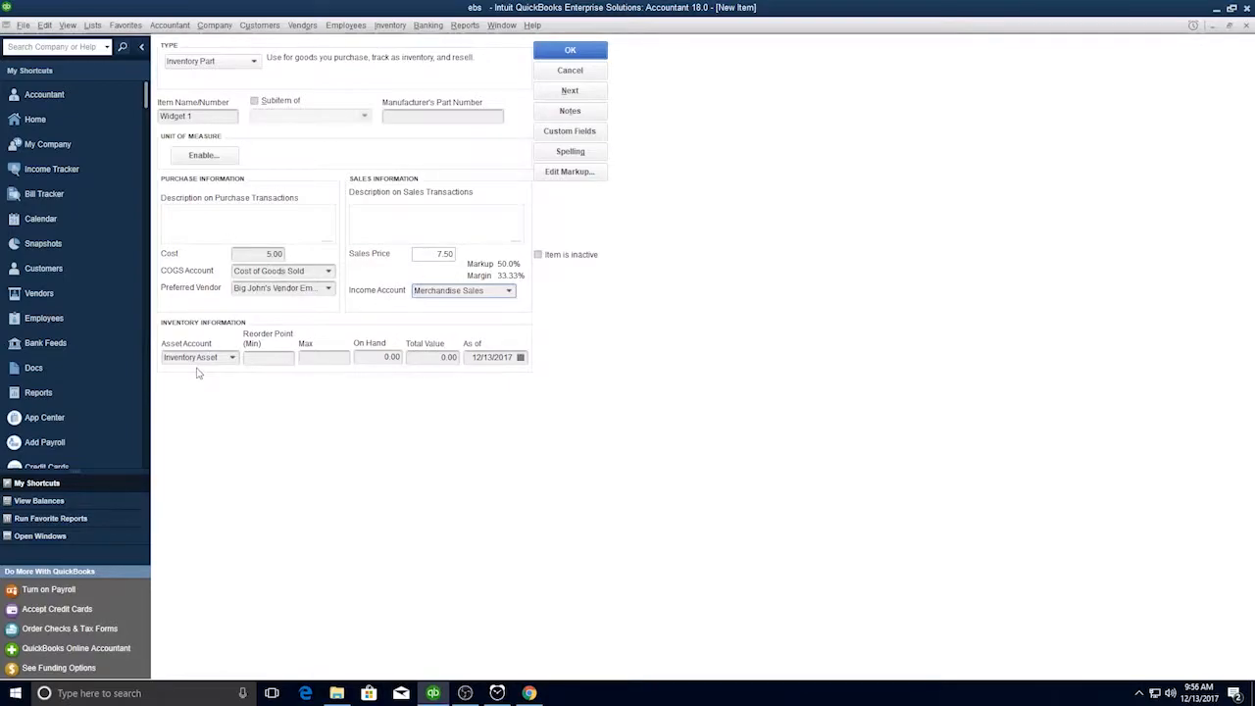
- Set Widget 1's minimum reorder point to 5 and its maximum to 50
left_click(260, 362)
left_click(328, 358)
left_click(381, 358)
- Review the custom field setup for items without defining any fields, and save Widget 1
left_click(570, 130)
left_click(695, 284)
left_click(796, 238)
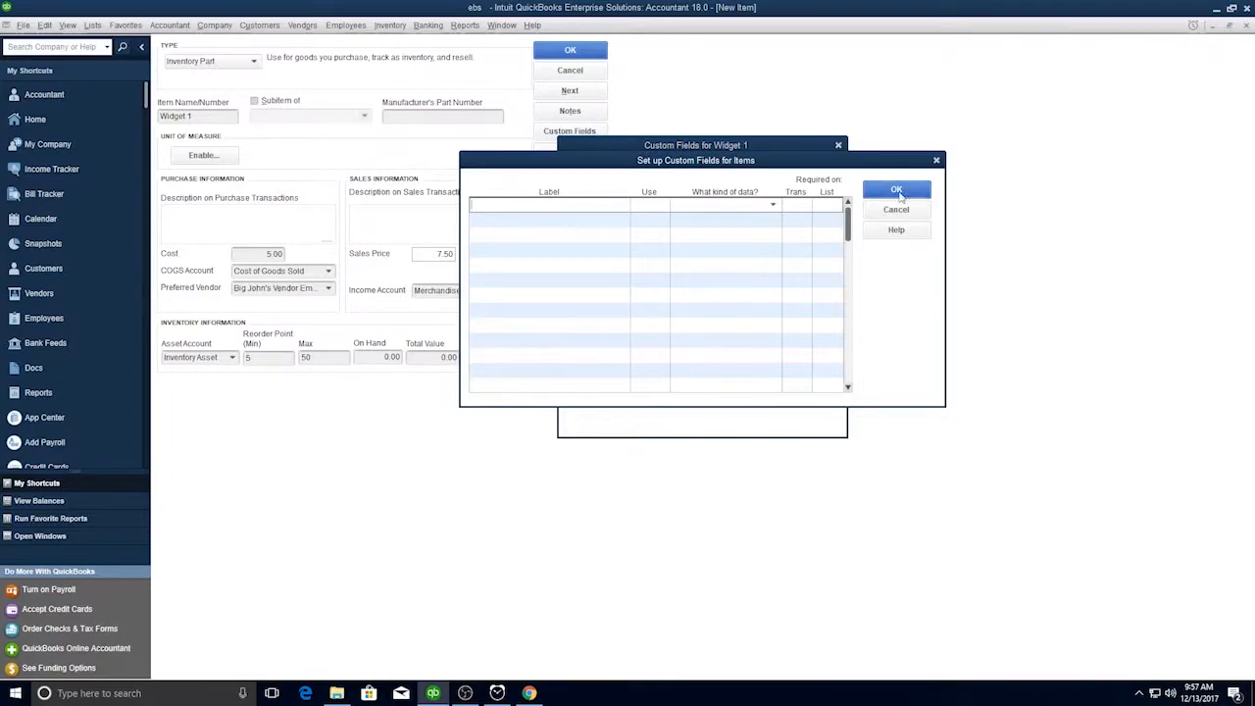
left_click(896, 189)
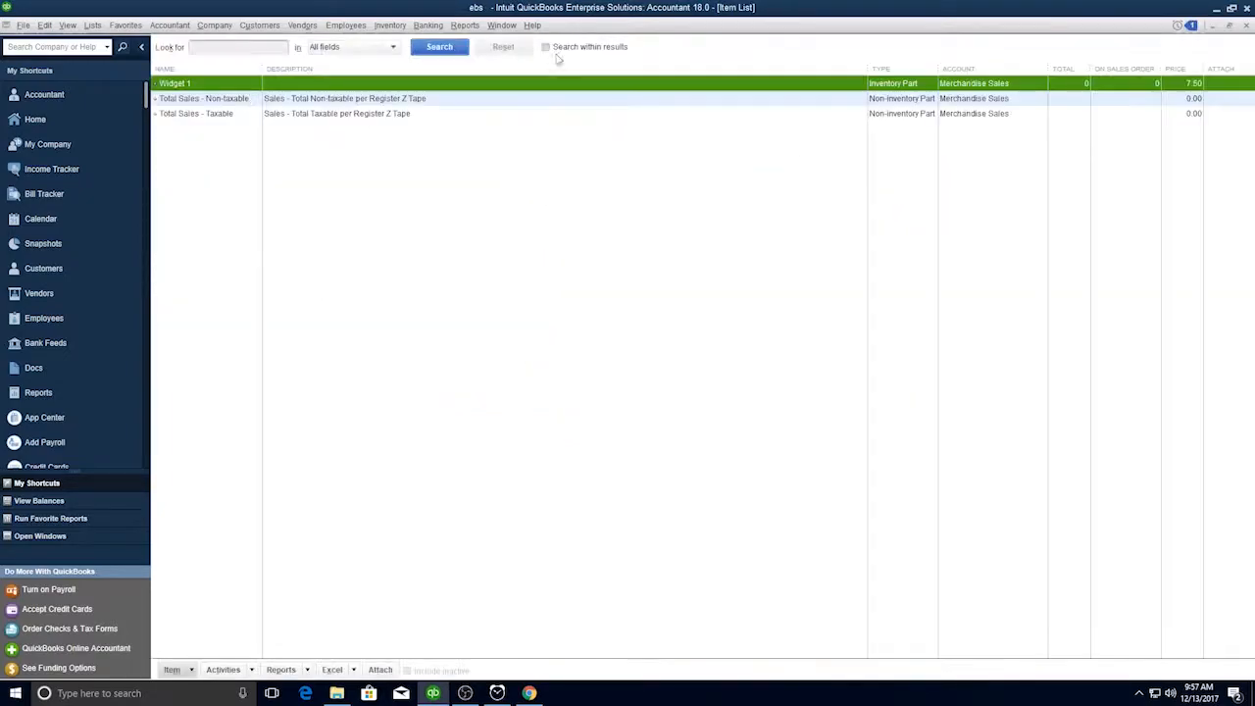
- Start another inventory part named Widget 2 with a cost of 15.00 and a sales price of 25.00
right_click(225, 149)
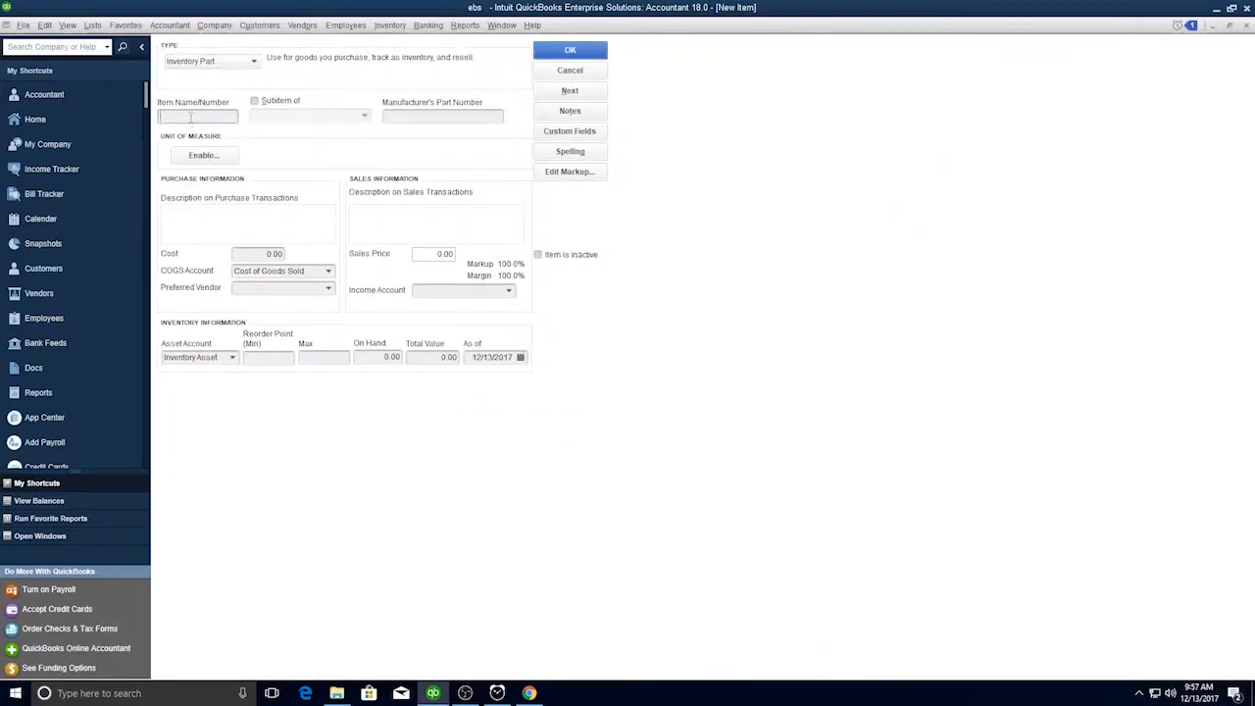
type("Widget 2")
left_click_drag(263, 254, 481, 261)
type("1525")
- Assign Big John's Vendor Emporium as Widget 2's preferred vendor and Merchandise Sales as its income account, and save the item
left_click(329, 289)
left_click(275, 315)
left_click(461, 290)
left_click(454, 317)
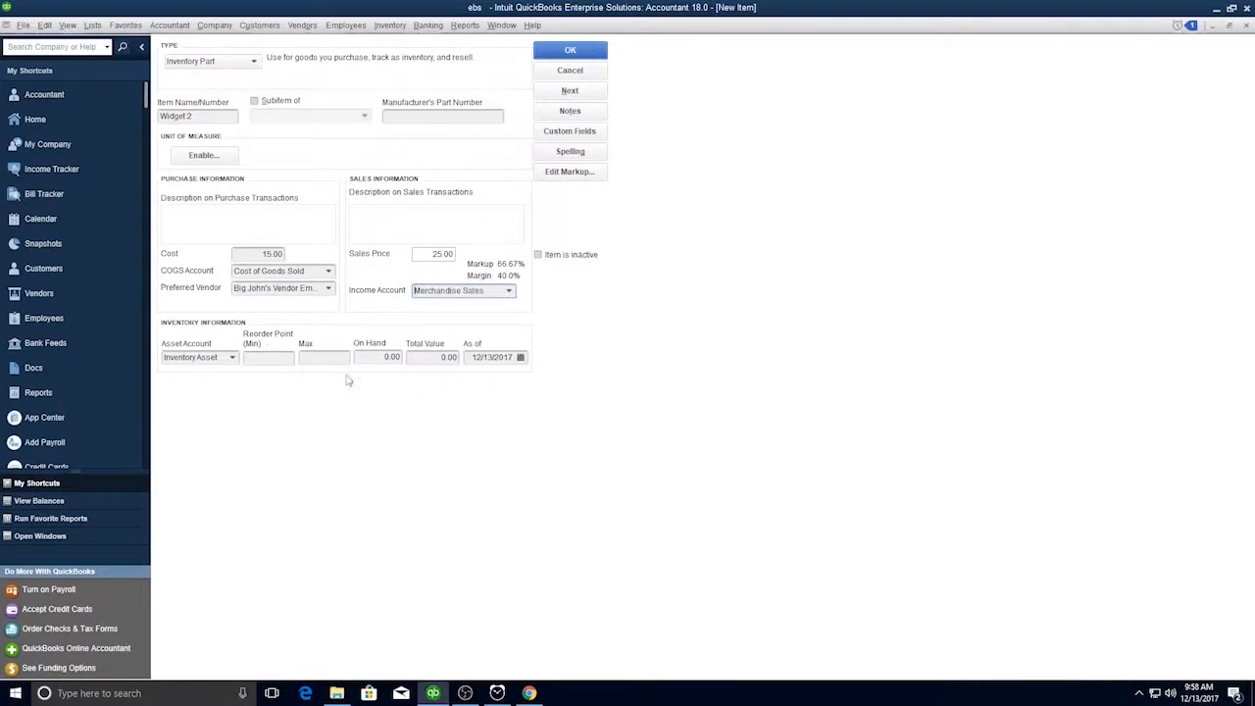
left_click(572, 51)
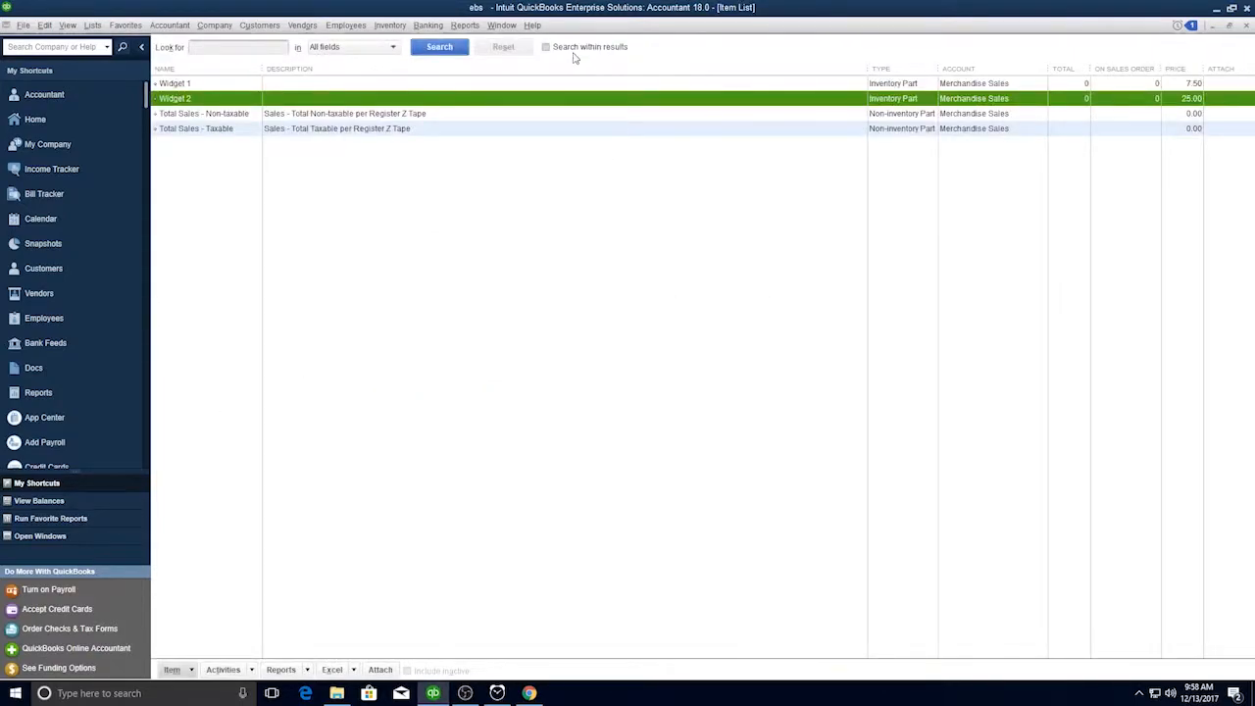
- Customize the Item List columns and add MPN to the chosen columns
mouse_move(1090, 68)
left_mouse_down()
mouse_move(1105, 68)
mouse_move(1086, 69)
left_mouse_up()
right_click(1174, 62)
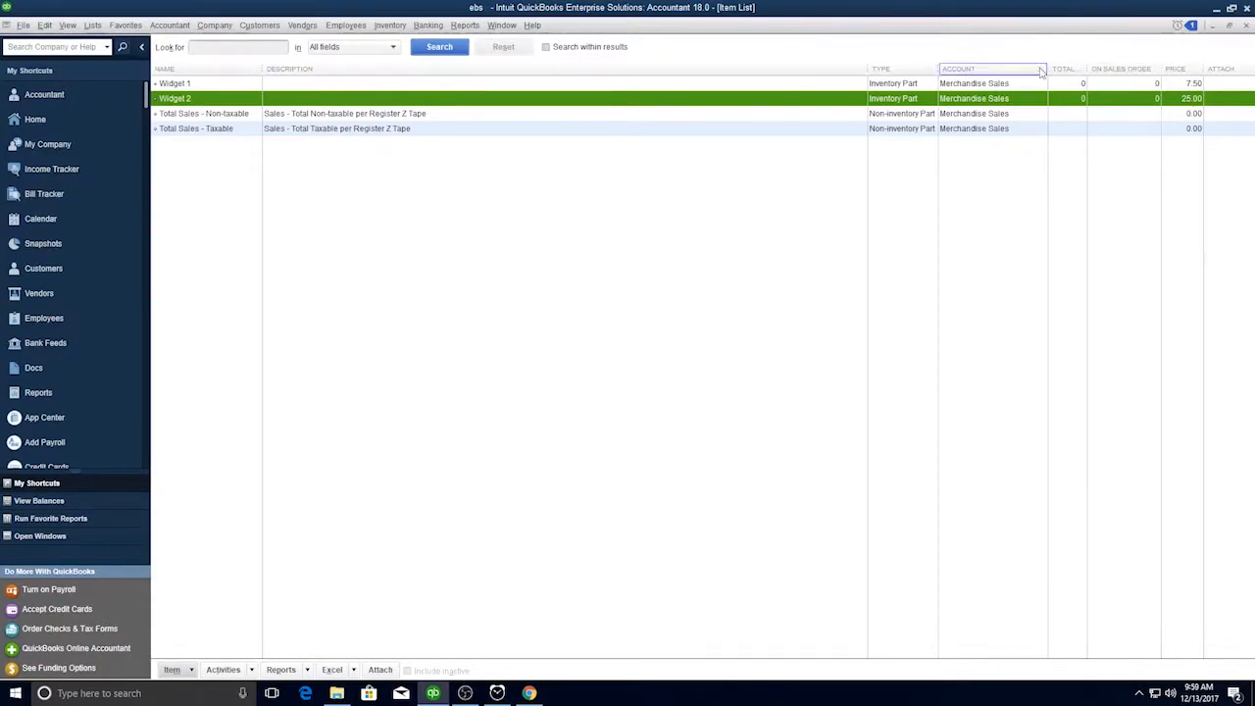
left_click(1099, 69)
scroll(585, 314, "down", 3)
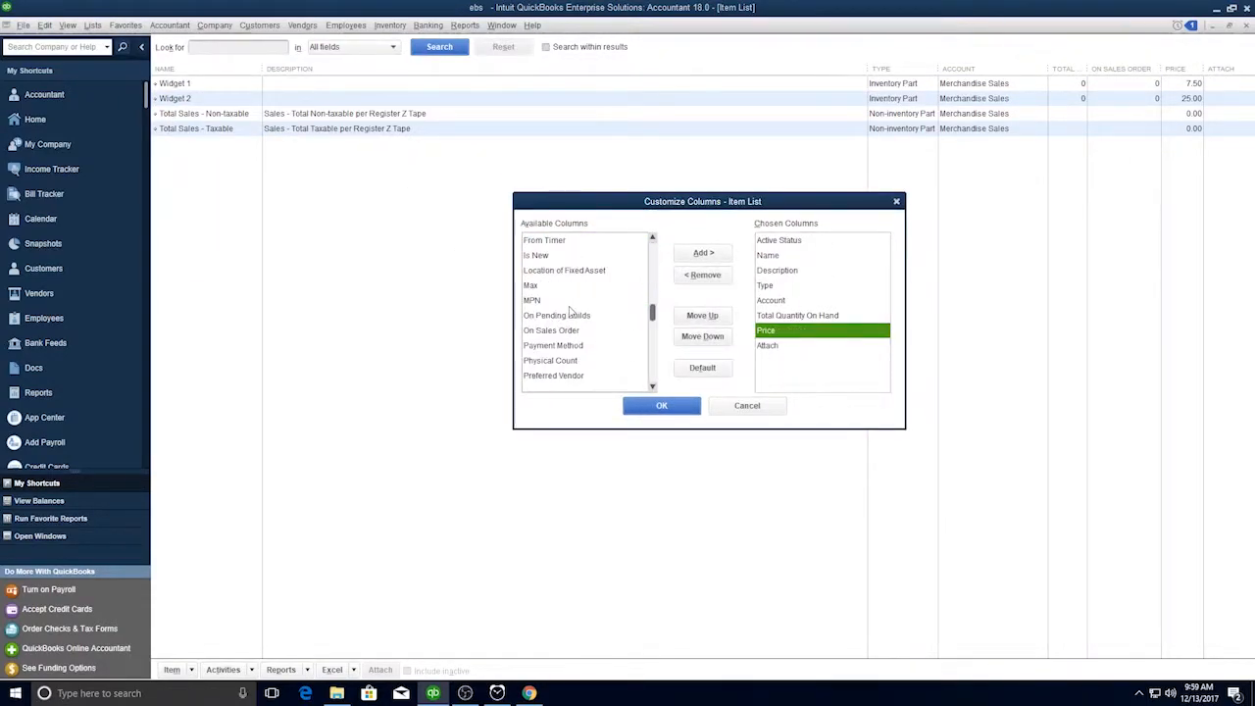
left_click(547, 301)
left_click(704, 253)
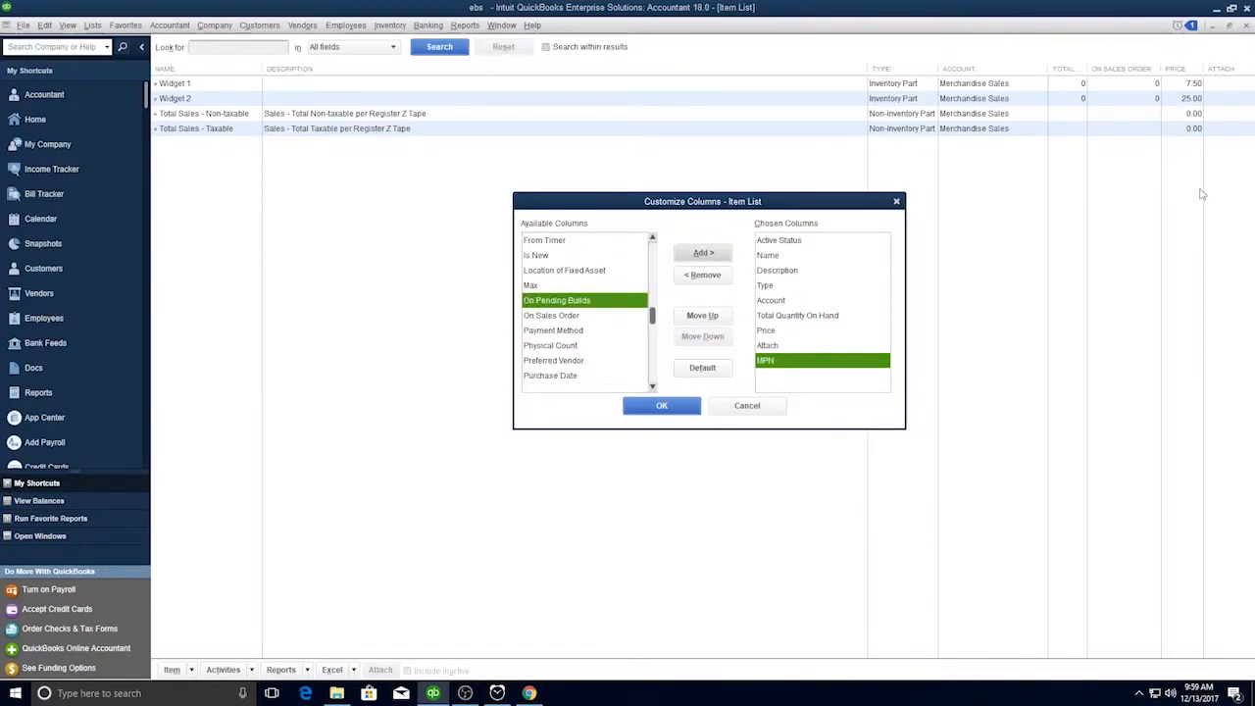
- Move the MPN column up five places in the chosen order and apply the column layout
left_click(703, 316)
left_click(703, 316)
left_click(704, 316)
left_click(704, 316)
left_click(704, 316)
left_click(663, 406)
- Adjust the column widths in the Item List and close the list
left_click_drag(485, 70, 503, 70)
left_click_drag(943, 70, 579, 69)
left_click_drag(1015, 70, 749, 70)
key("Escape")
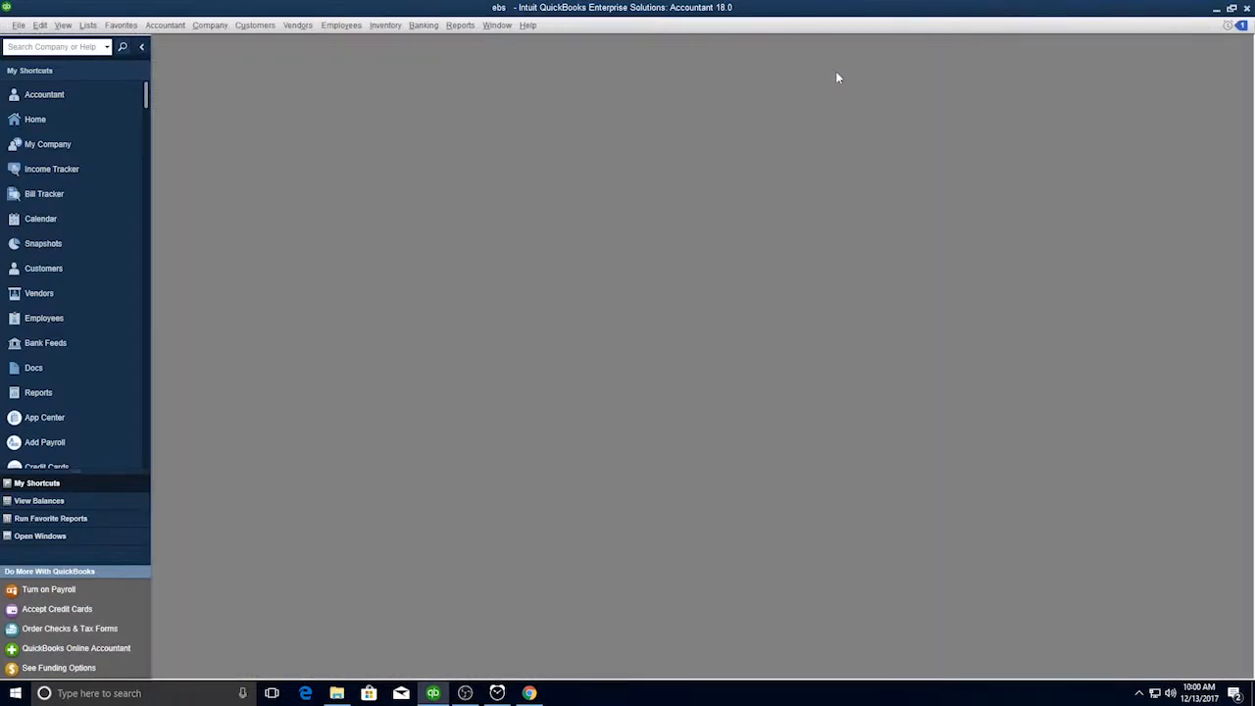
- Start a new bill from Big John's Vendor Emporium with reference number 1258965, leaving the memo blank
left_click(59, 121)
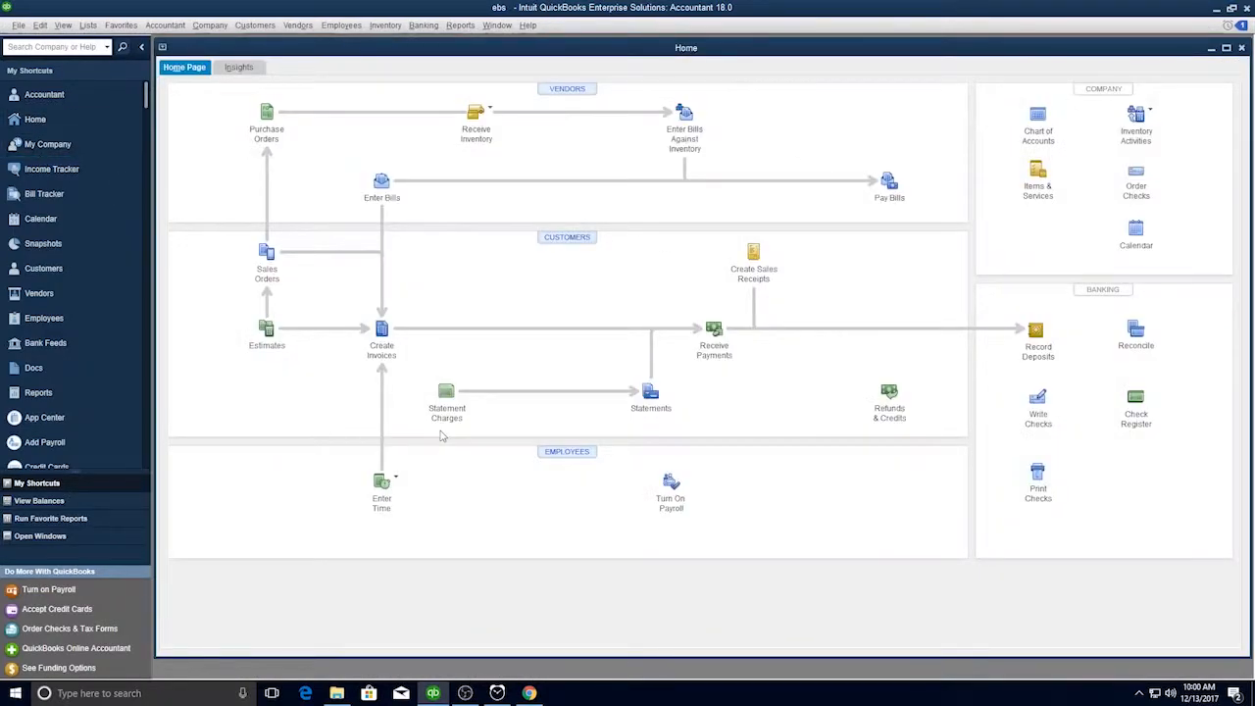
left_click(382, 186)
left_click(300, 160)
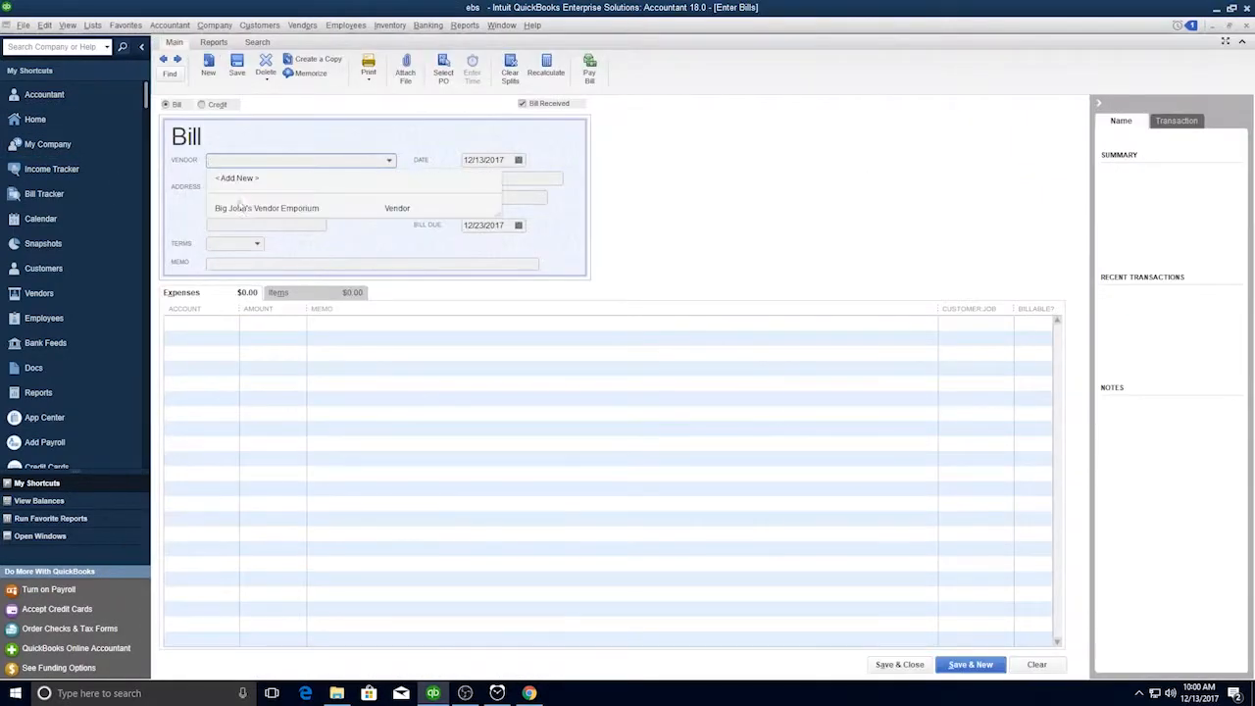
left_click(260, 205)
left_click(488, 179)
type("1258965")
left_click(488, 197)
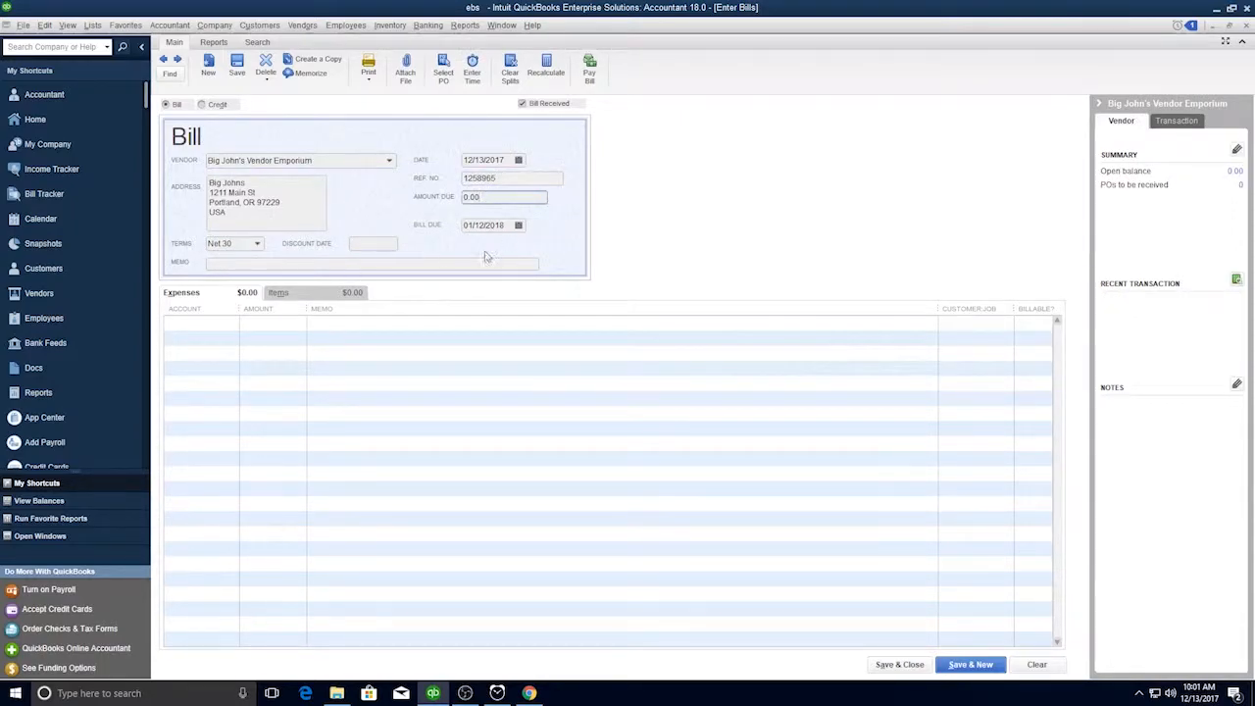
left_click(293, 217)
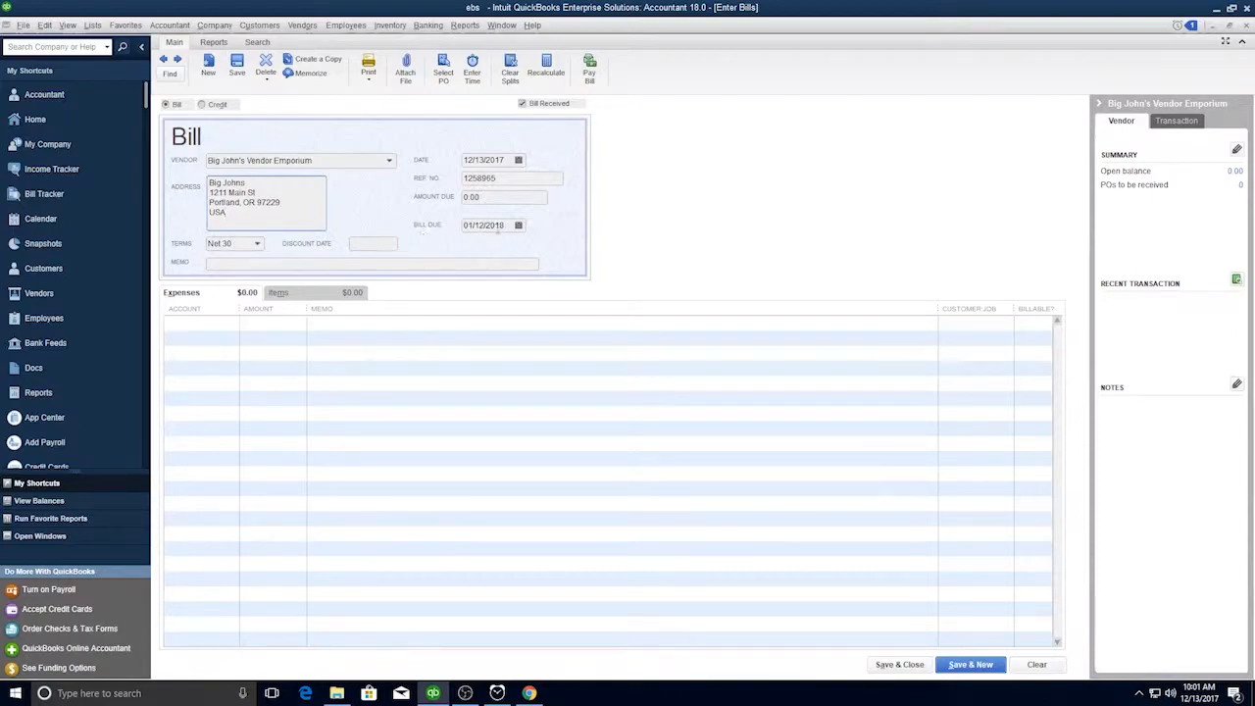
left_click(238, 265)
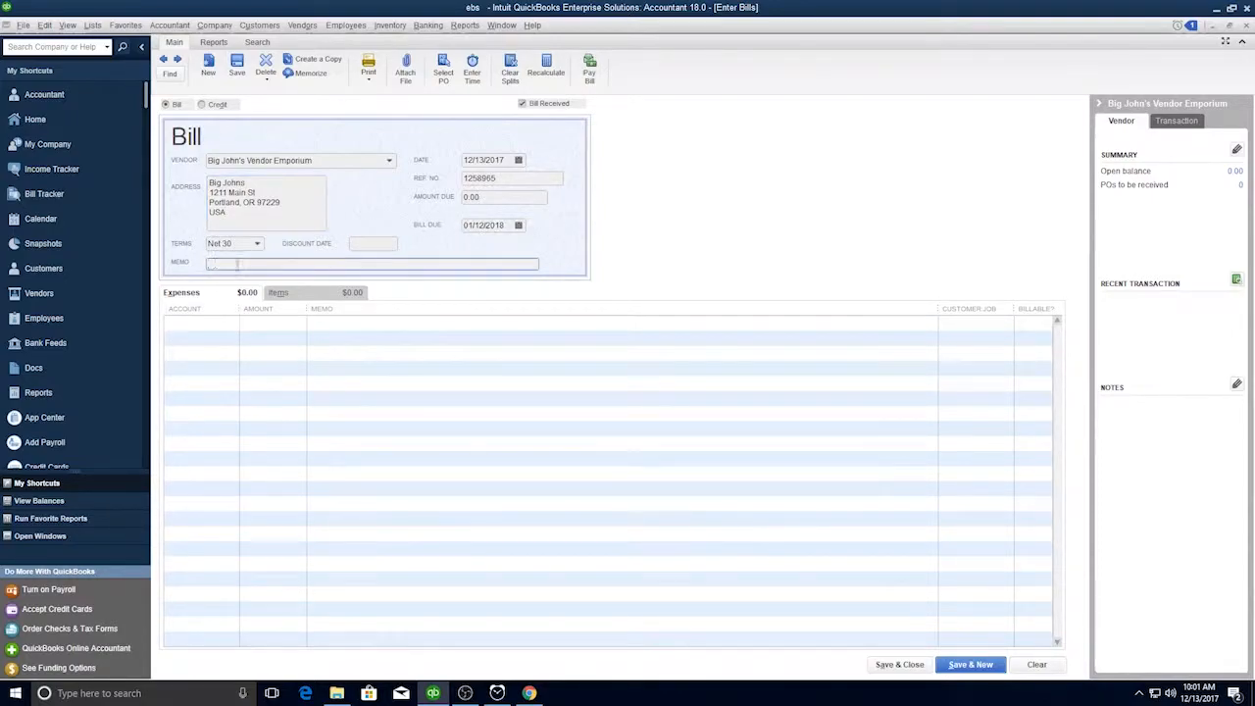
- Choose Janitorial Expense as the account on the bill's first expense line
left_click(230, 294)
left_click(233, 324)
left_click(235, 359)
left_click(233, 324)
left_click(303, 455)
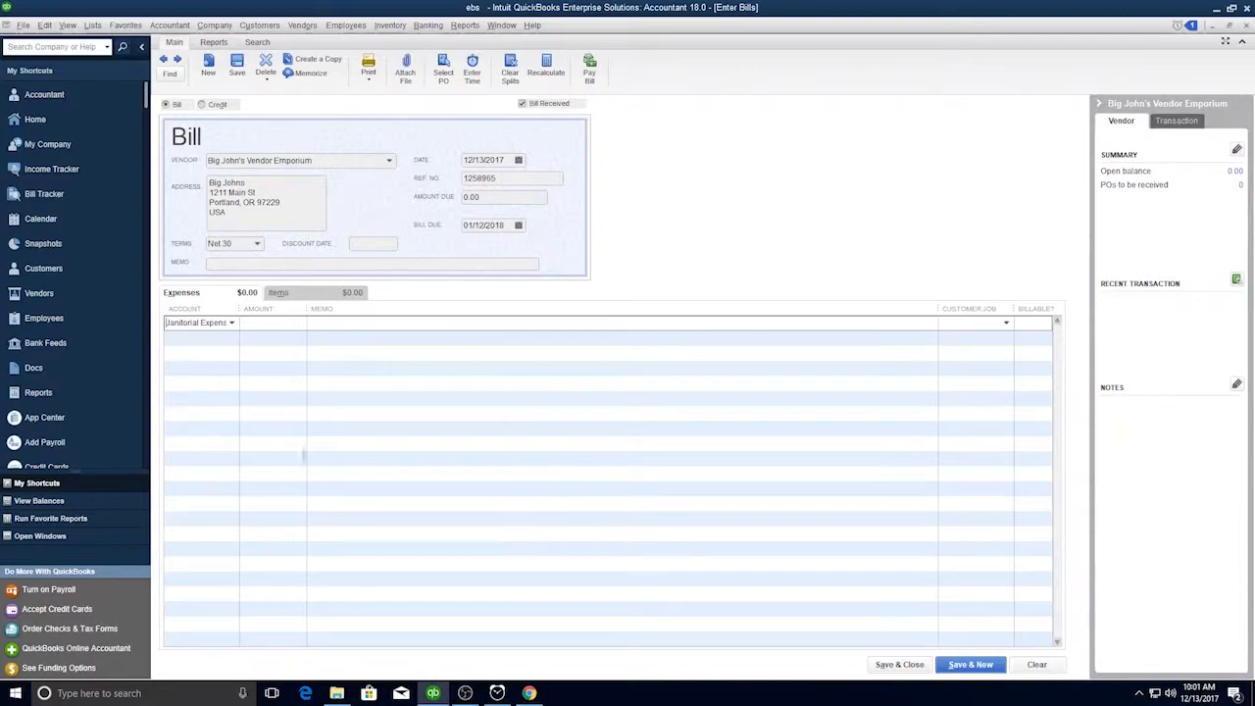
- Add Widget 1 and Widget 2 as item lines on the bill
left_click(303, 297)
left_click(302, 324)
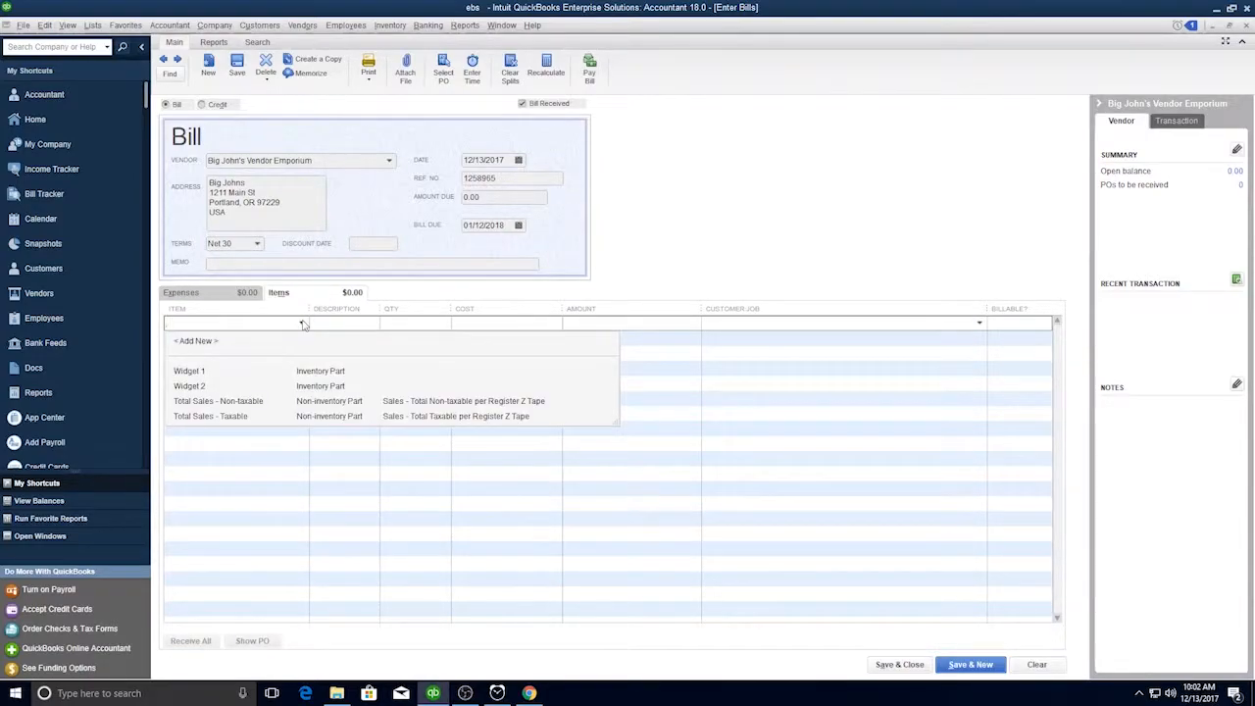
left_click(193, 375)
left_click(285, 339)
left_click(302, 338)
left_click(193, 400)
left_click(342, 350)
- Set the bill quantities to 500 for Widget 1 and 1000 for Widget 2, and save the bill
left_click(415, 323)
type("500")
left_click(422, 337)
type("1000")
left_click(516, 324)
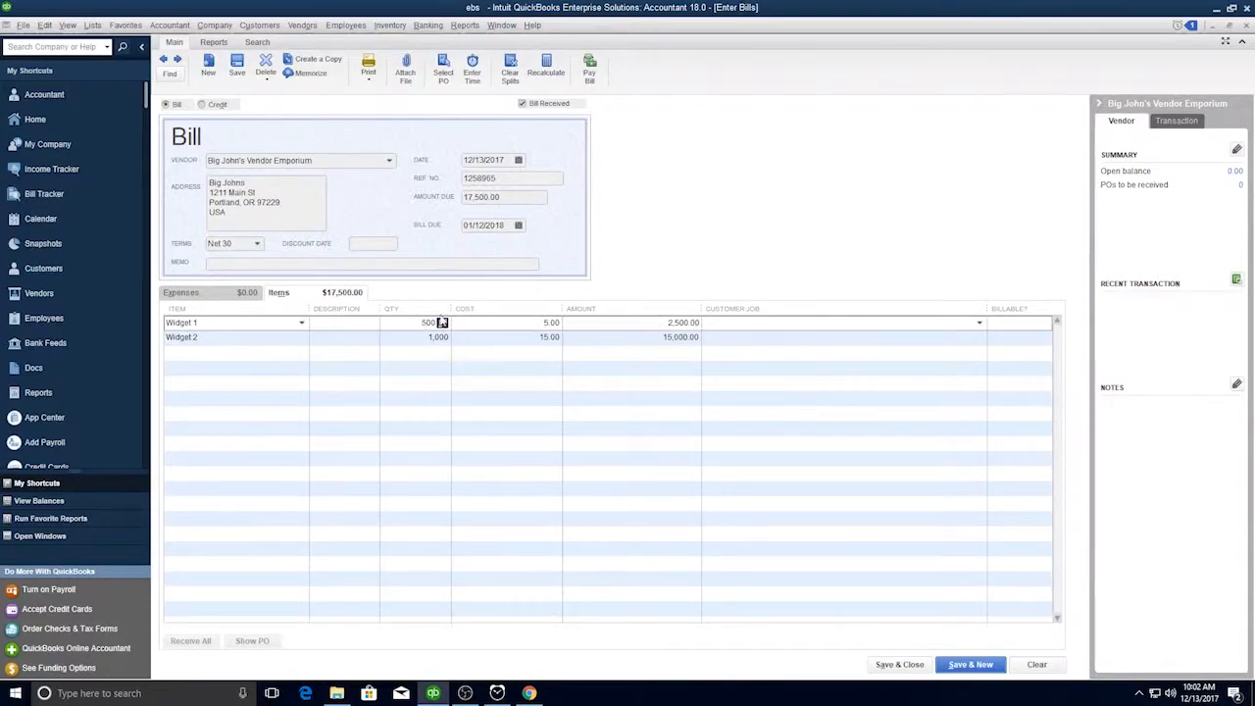
left_click(628, 337)
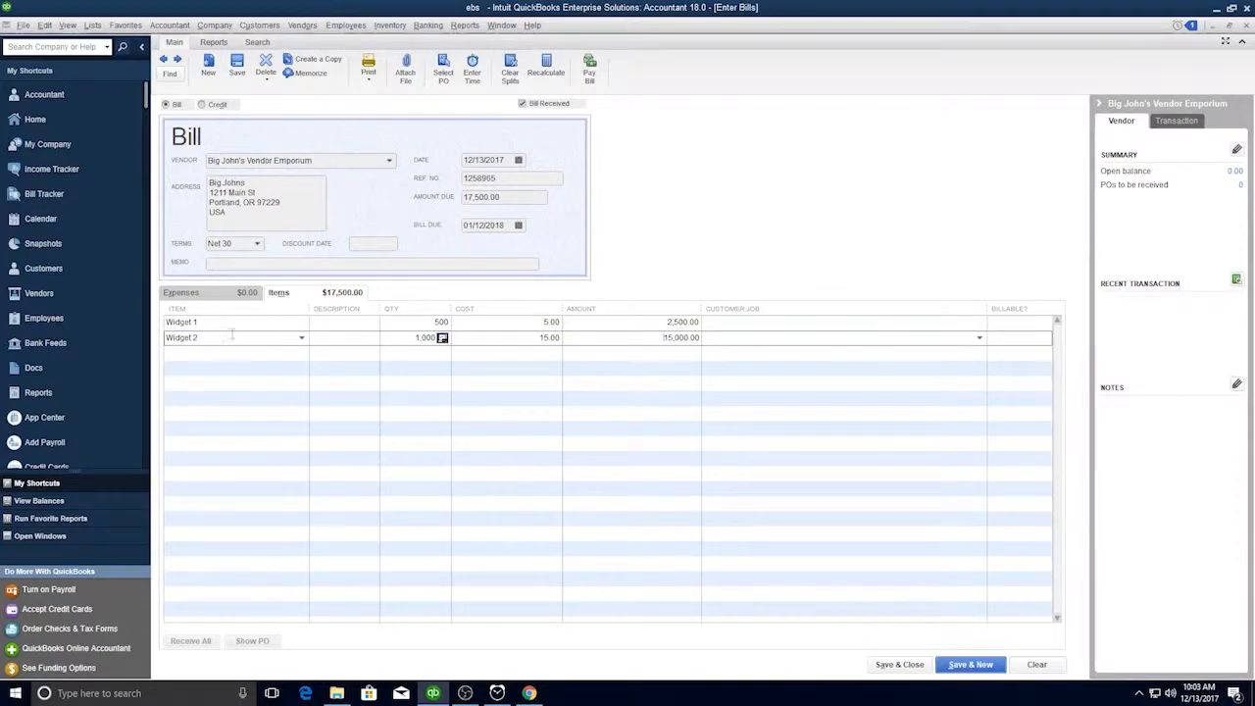
left_click(236, 64)
- Examine Big John's Vendor Emporium's transactions and the available transaction filters in the Vendor Center
left_click(59, 293)
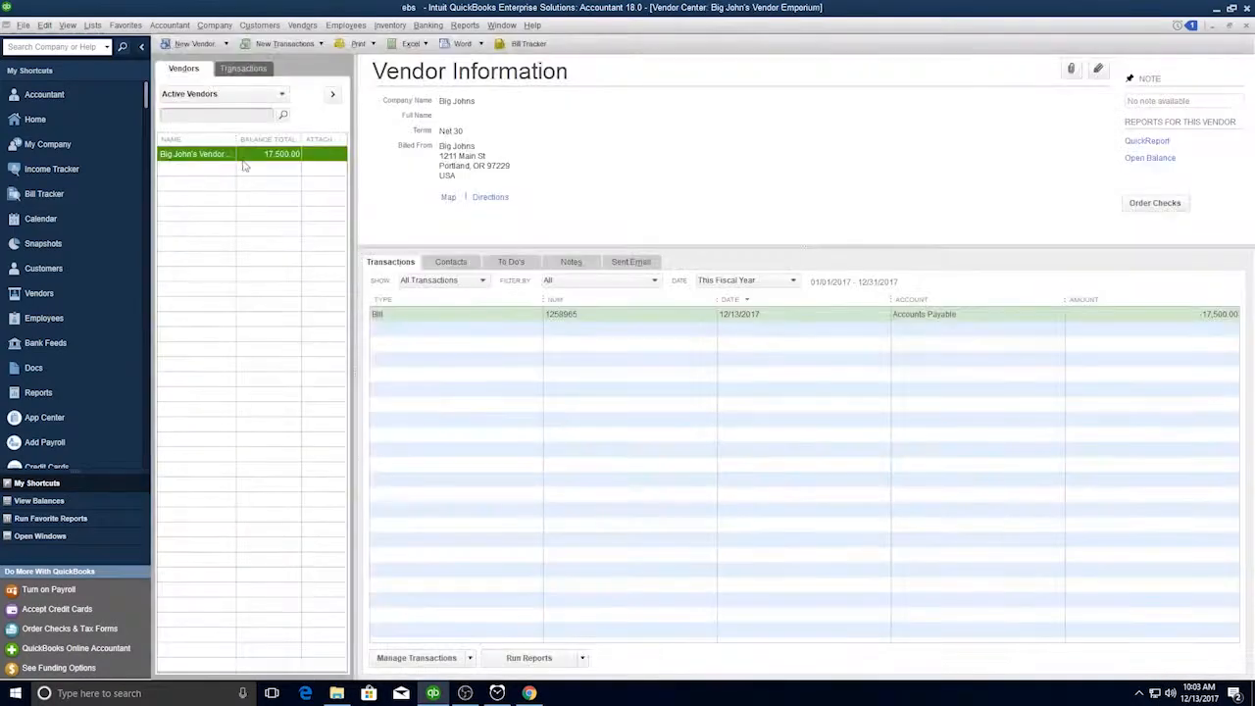
left_click(479, 282)
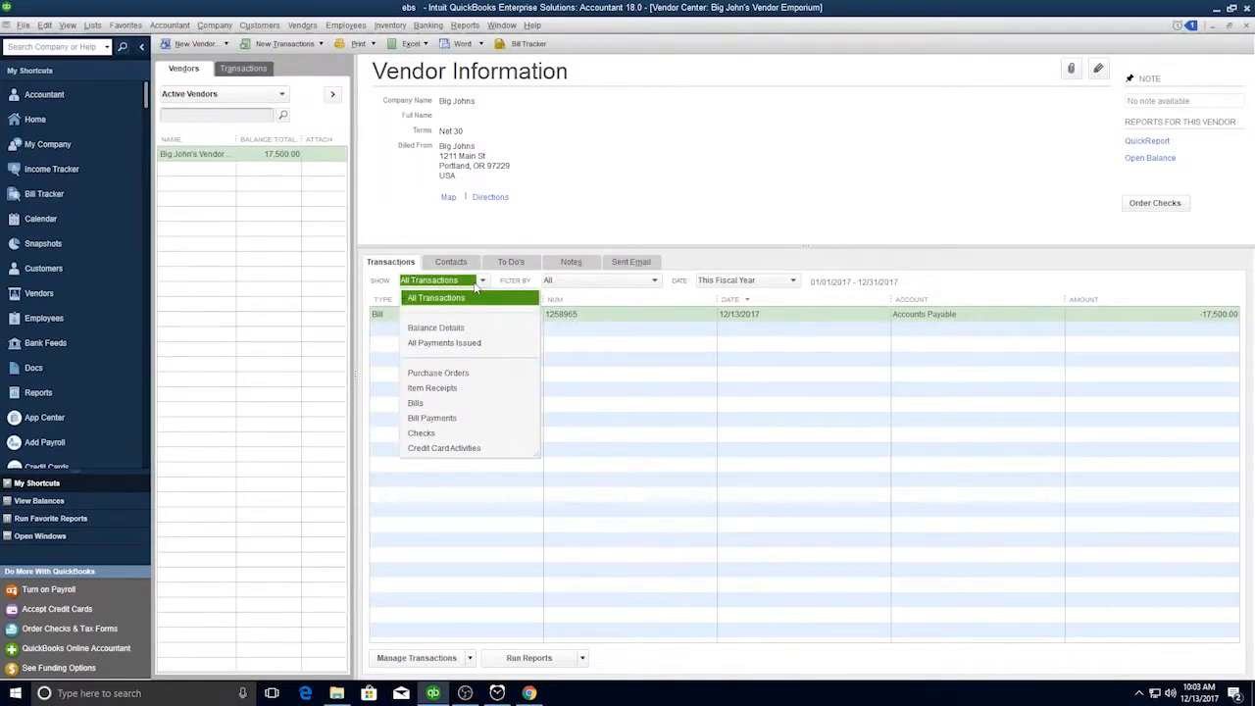
left_click(625, 369)
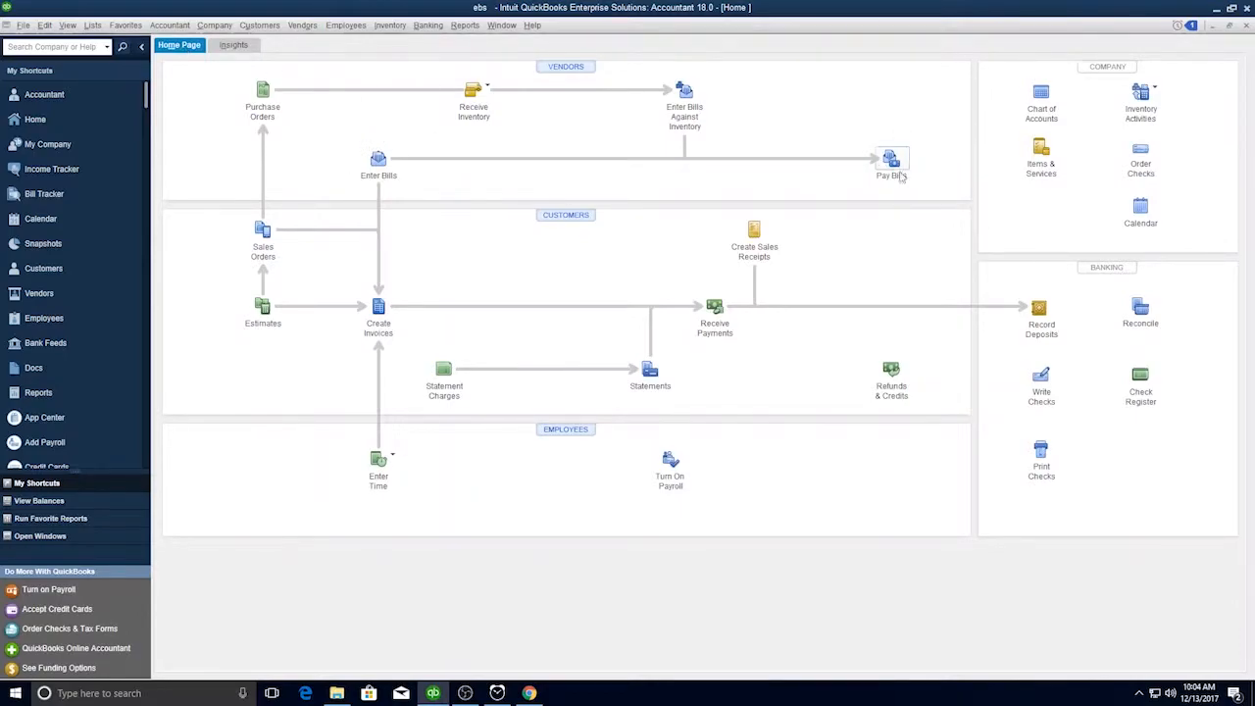
- Open Pay Bills, filter by Big John's Vendor Emporium and select its bill for payment
left_click(890, 165)
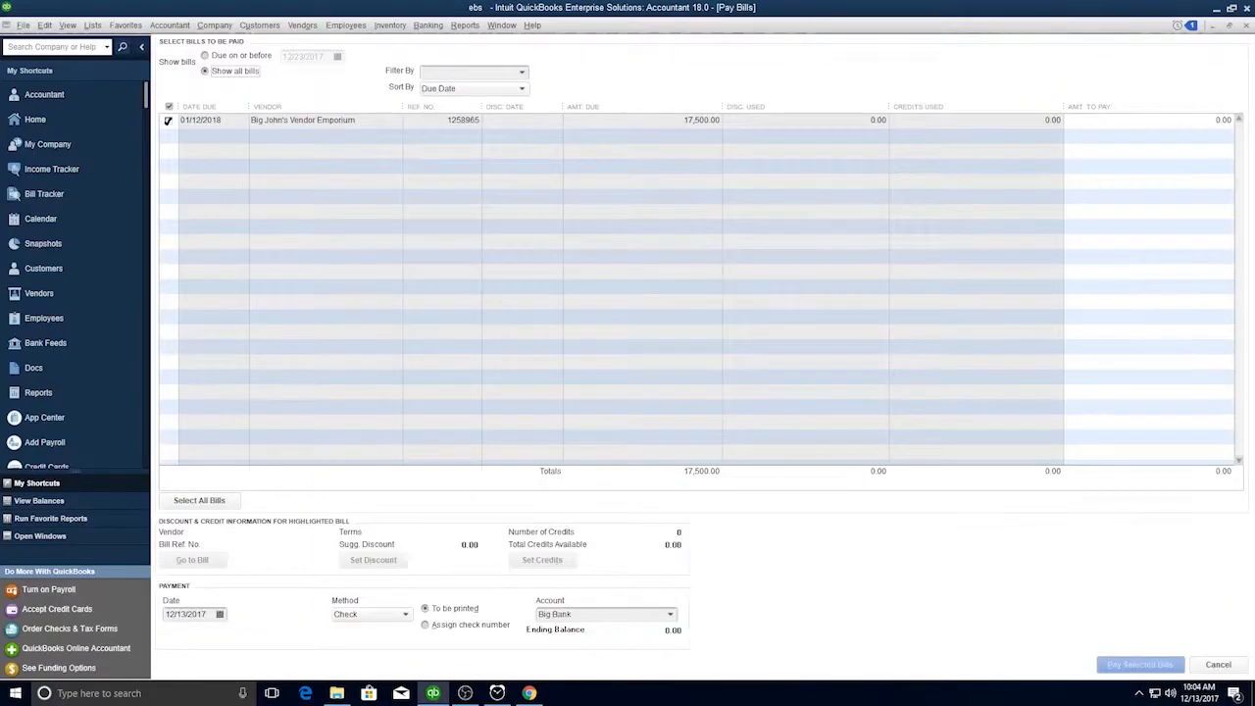
left_click(472, 71)
left_click(458, 123)
left_click(168, 120)
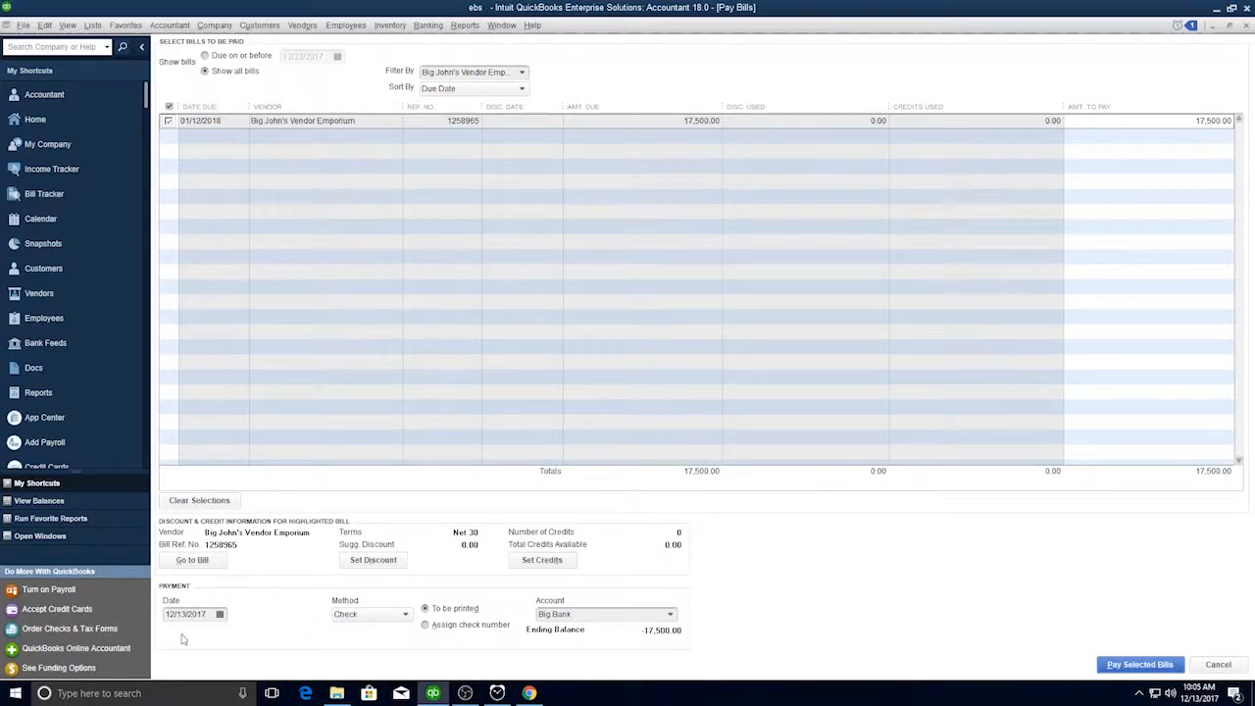
- Set the bill payment to Check with an assigned check number, drawn on the Big Bank account
left_click(360, 615)
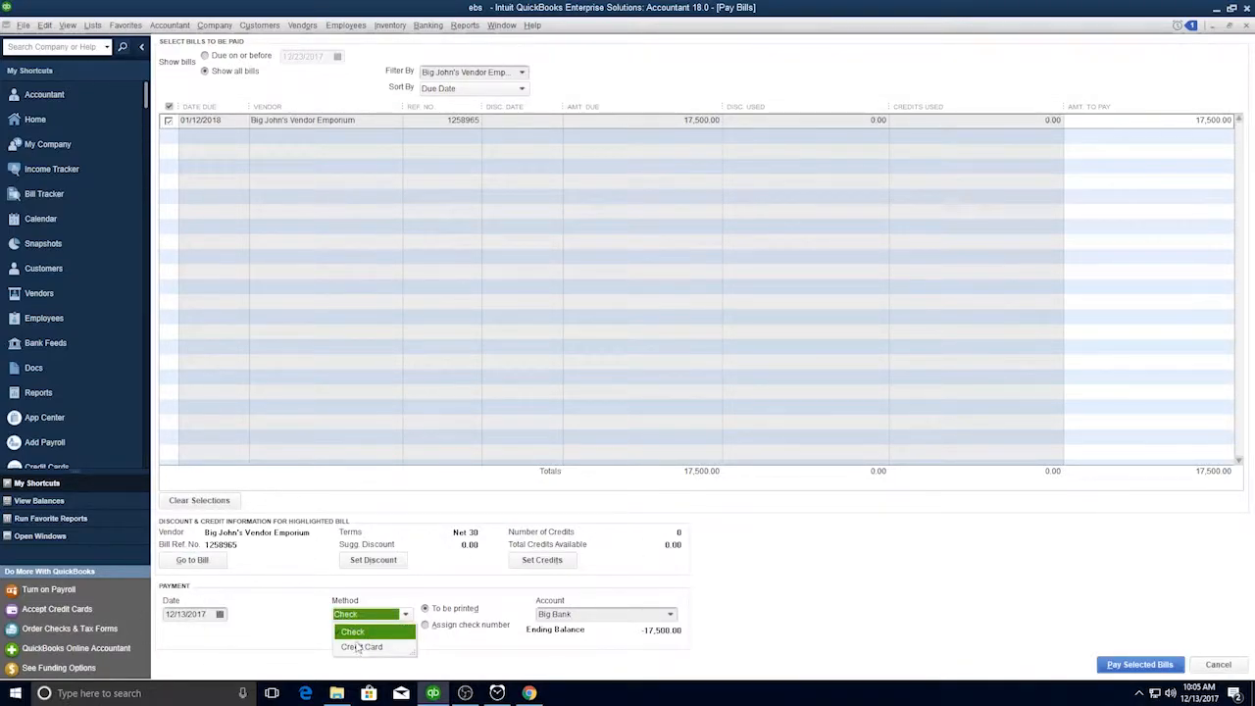
left_click(366, 633)
left_click(442, 626)
left_click(448, 610)
left_click(453, 627)
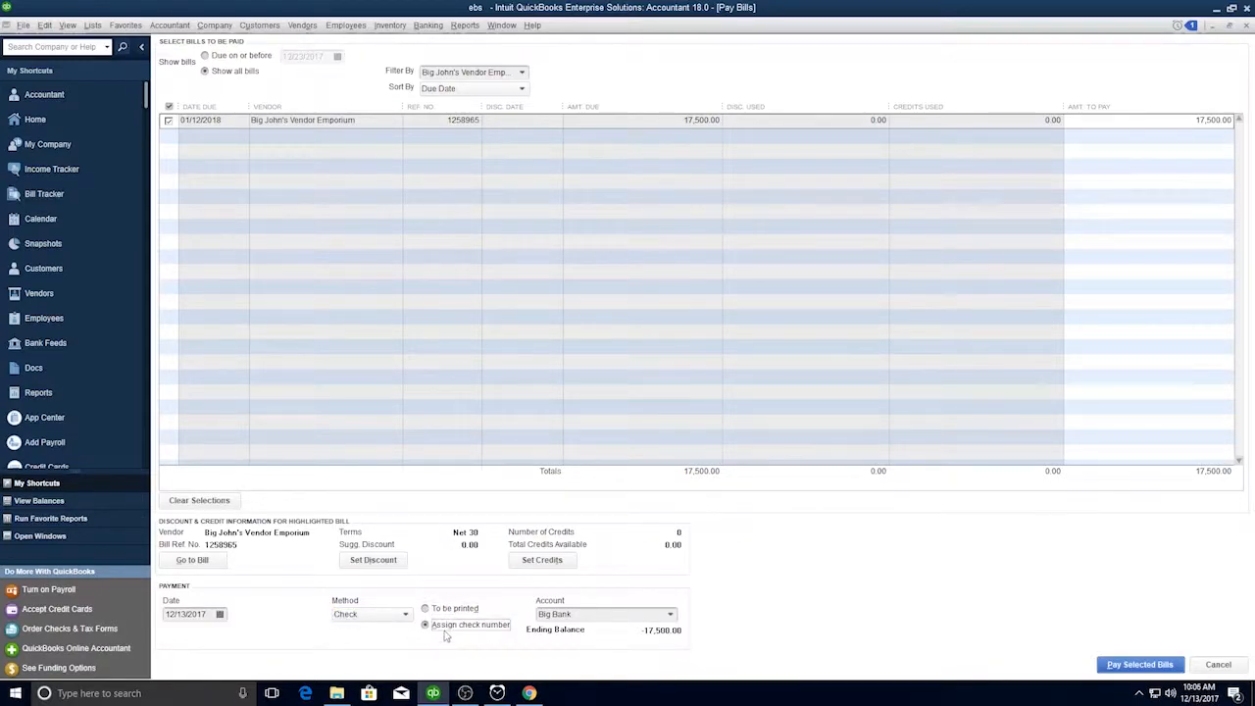
left_click(671, 615)
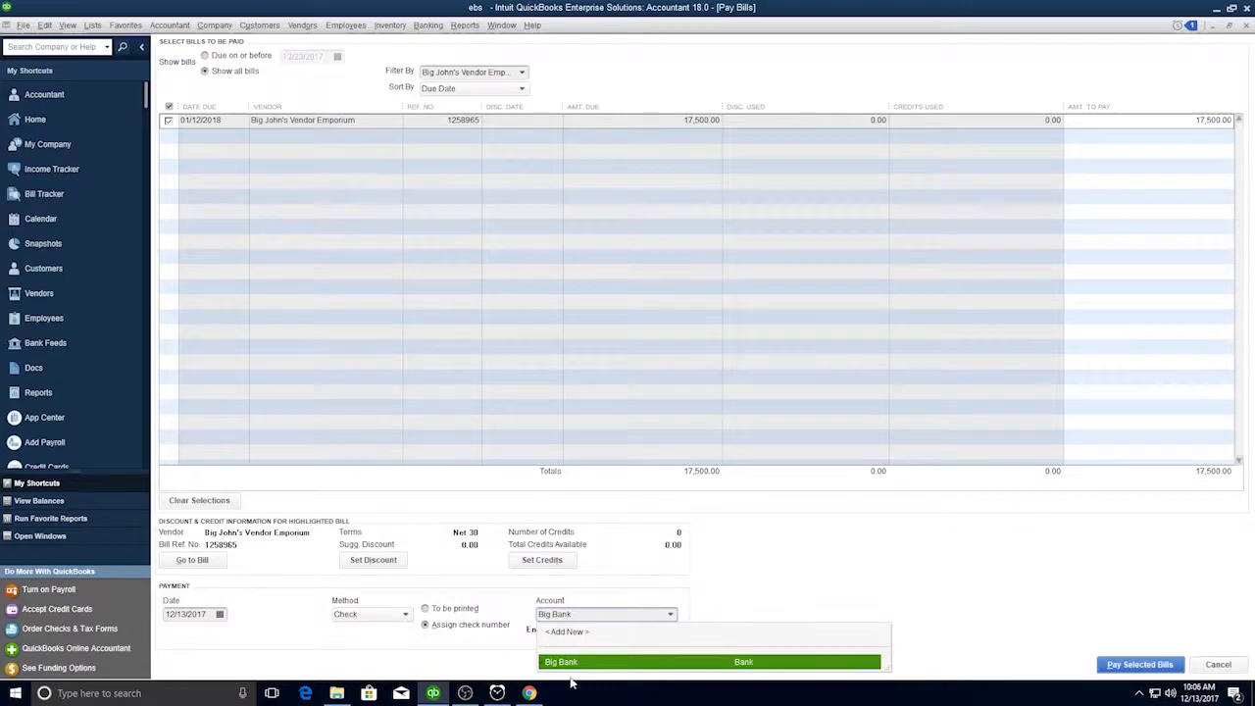
left_click(598, 660)
- Pay the full amount of the selected bill using EFT as the check number, and close the payment summary
left_click(1128, 124)
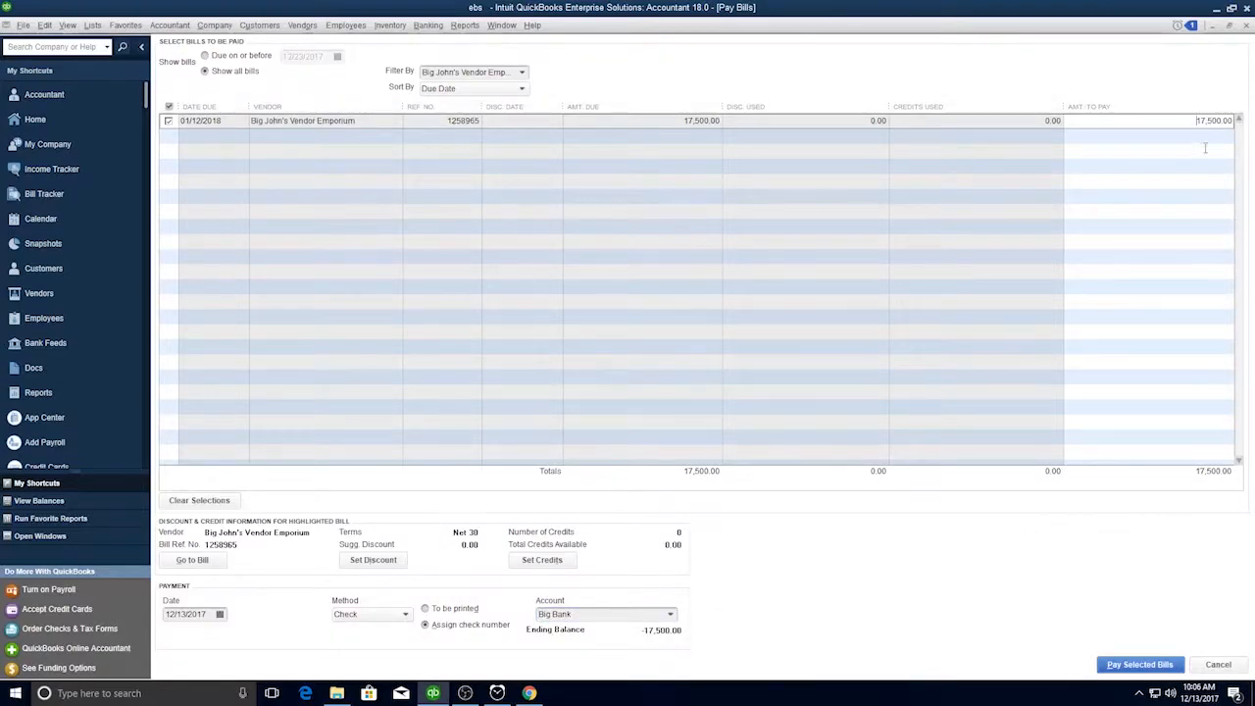
left_click(1138, 665)
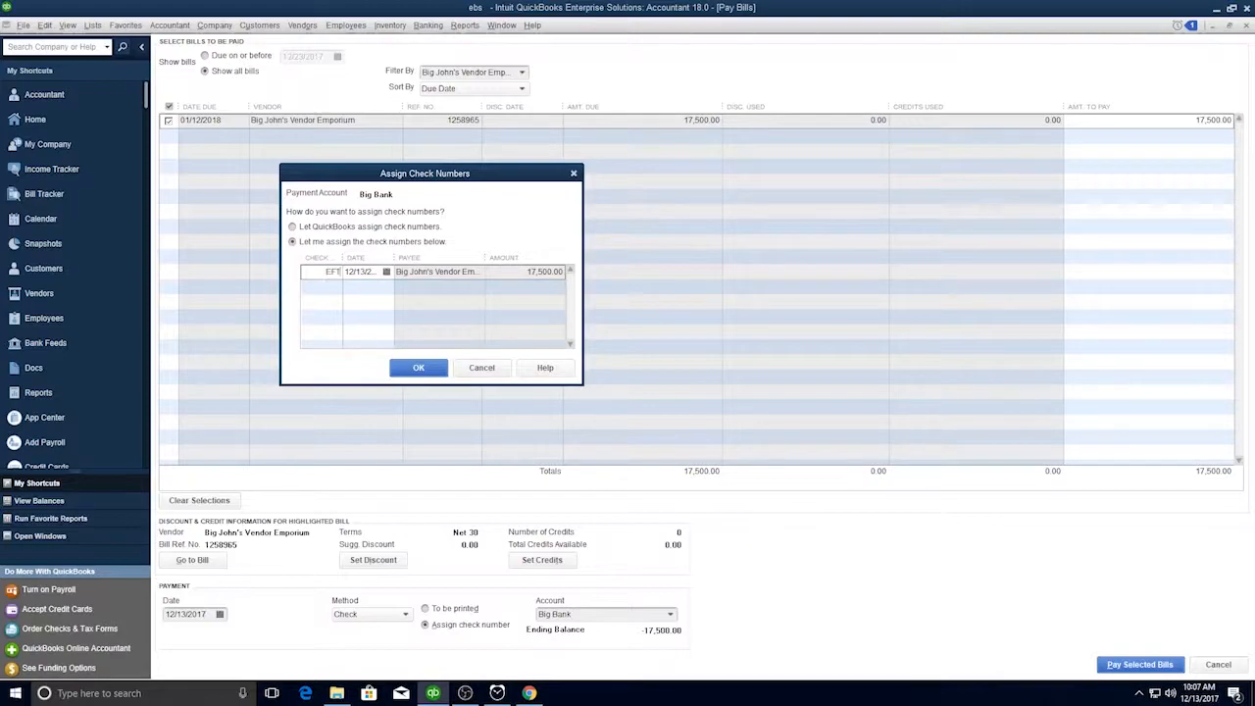
key("Return")
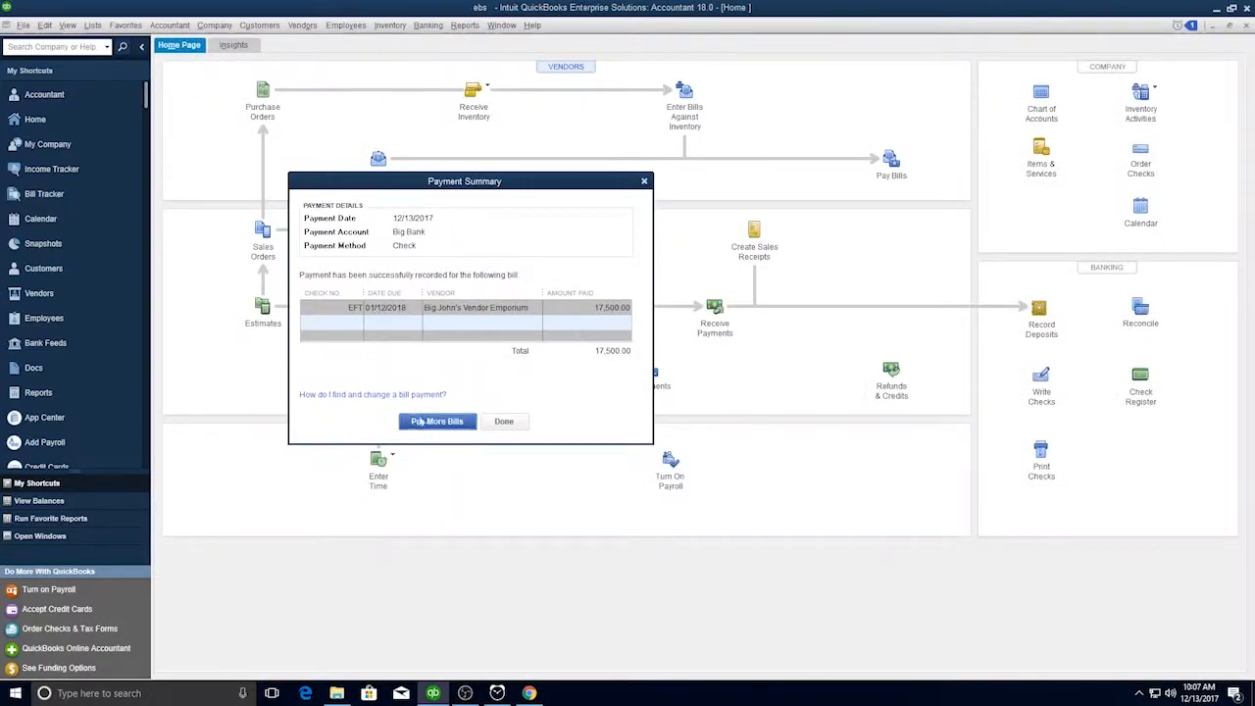
left_click(504, 421)
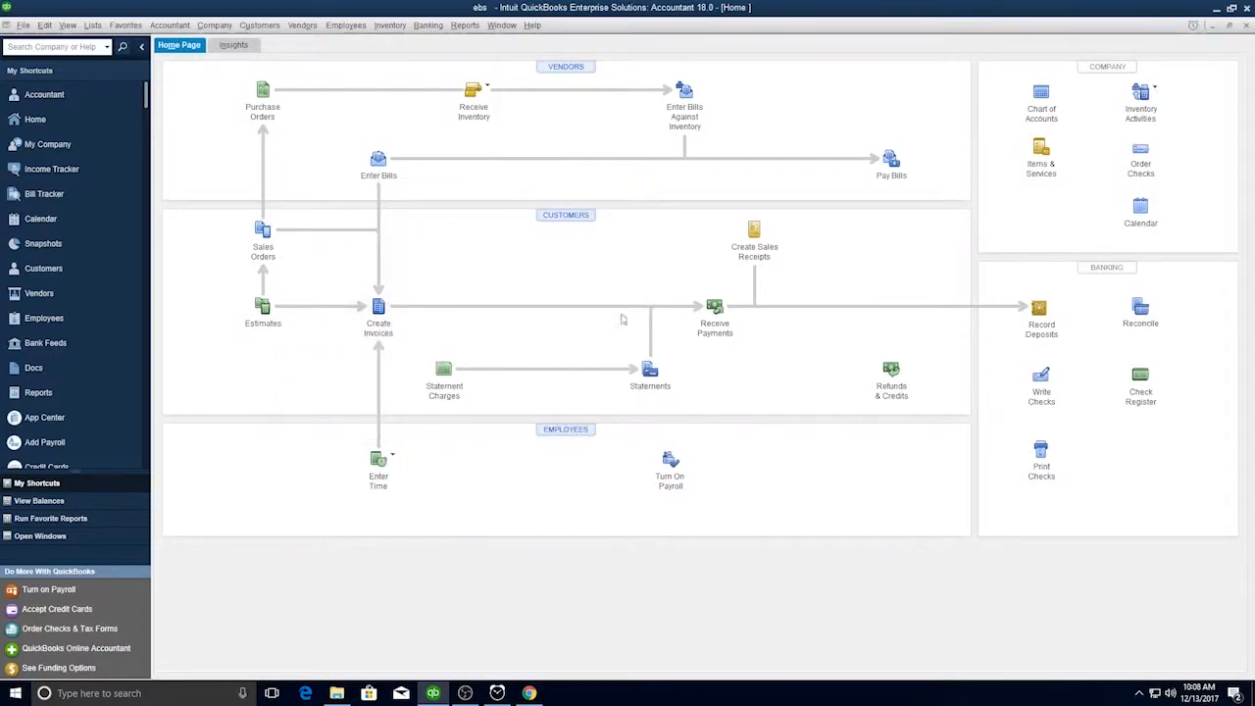
- Start a new customer in the Customer Center, entering the customer's full name as both the customer name and company name
left_click(566, 215)
right_click(252, 205)
left_click(293, 275)
type("Karla Smith")
left_click(352, 91)
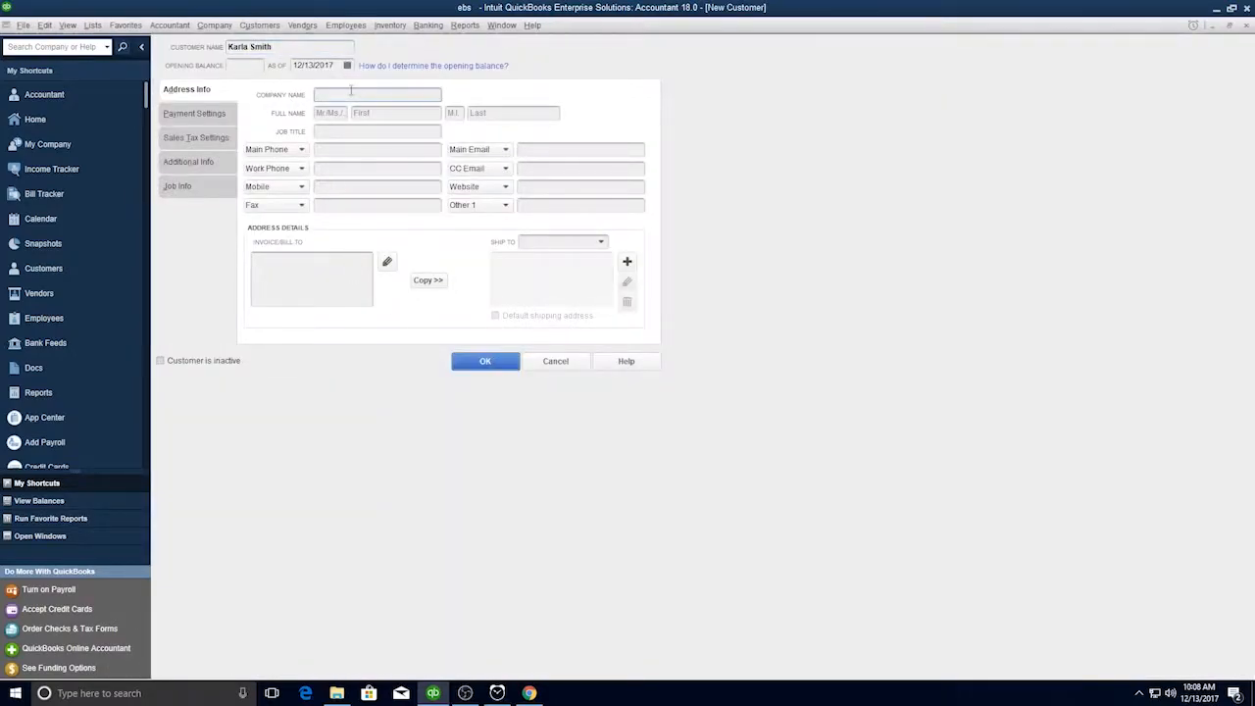
type("Karla Smith")
left_click(367, 112)
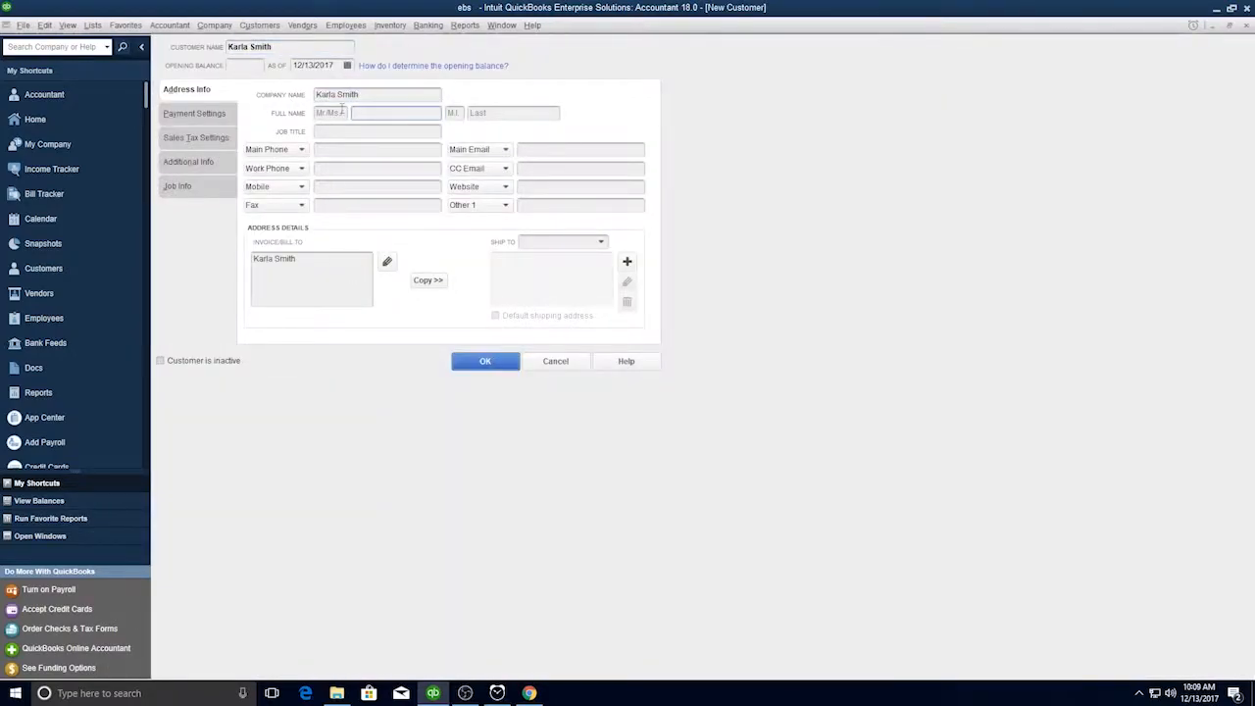
left_click(388, 262)
left_click(808, 198)
- Set the new customer's payment terms to Net 30 and preferred payment method to Cash
left_click(199, 113)
left_click(414, 120)
left_click(337, 243)
left_click(412, 168)
left_click(338, 217)
left_click(624, 120)
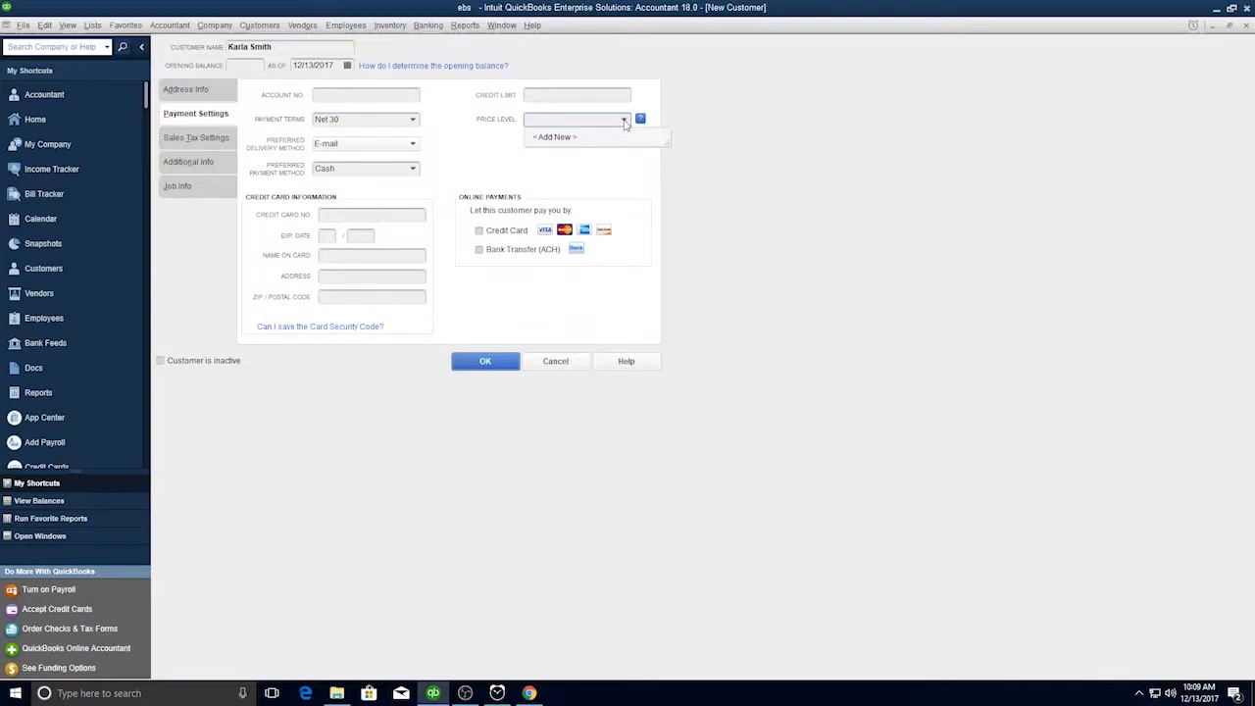
left_click(624, 120)
- Review the new customer's sales tax, customer type, rep and job information settings, and save the customer
left_click(200, 138)
left_click(369, 144)
left_click(201, 163)
left_click(412, 102)
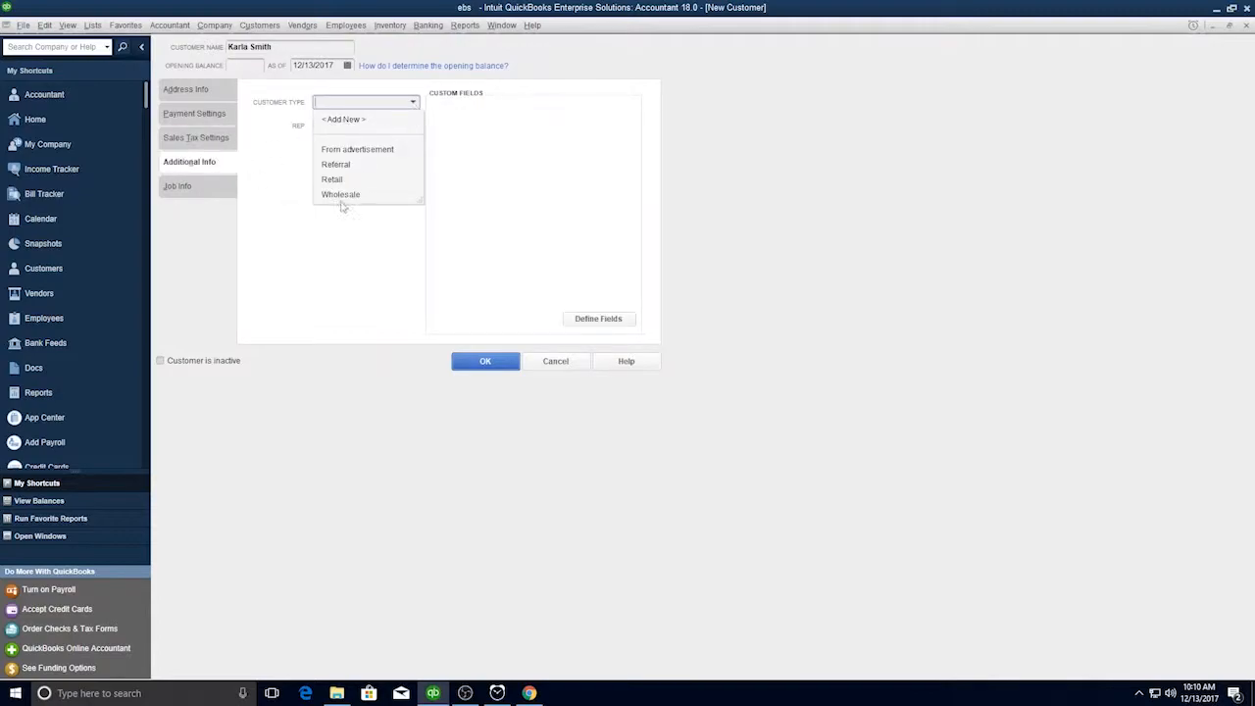
left_click(413, 127)
left_click(178, 186)
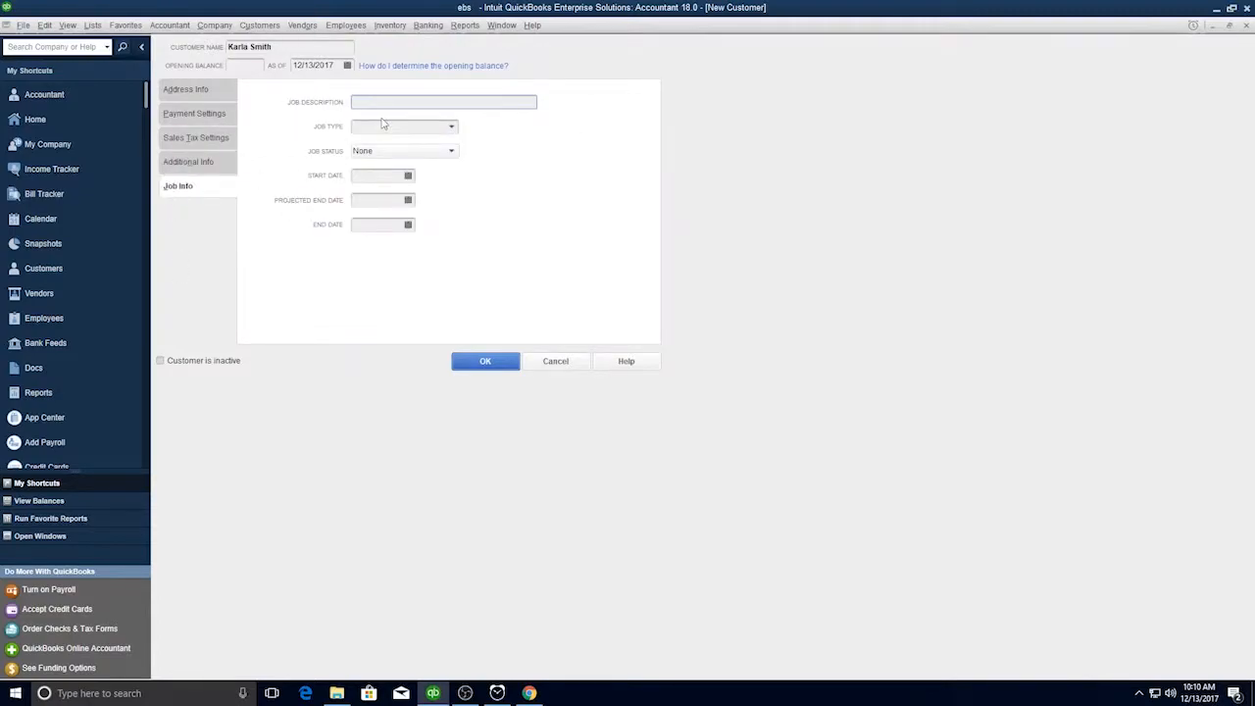
left_click(516, 361)
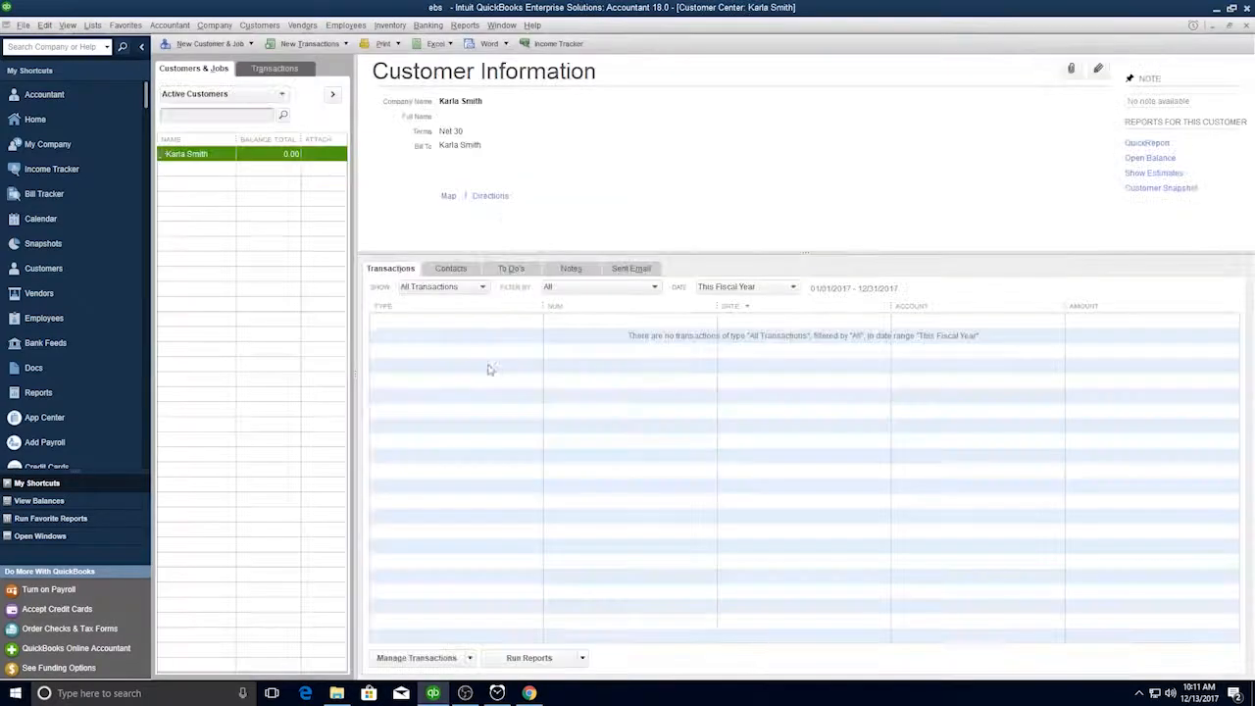
- Start a new job under the customer, entering the job's street address as the job name
right_click(206, 154)
left_click(233, 262)
type("123 SW Louis")
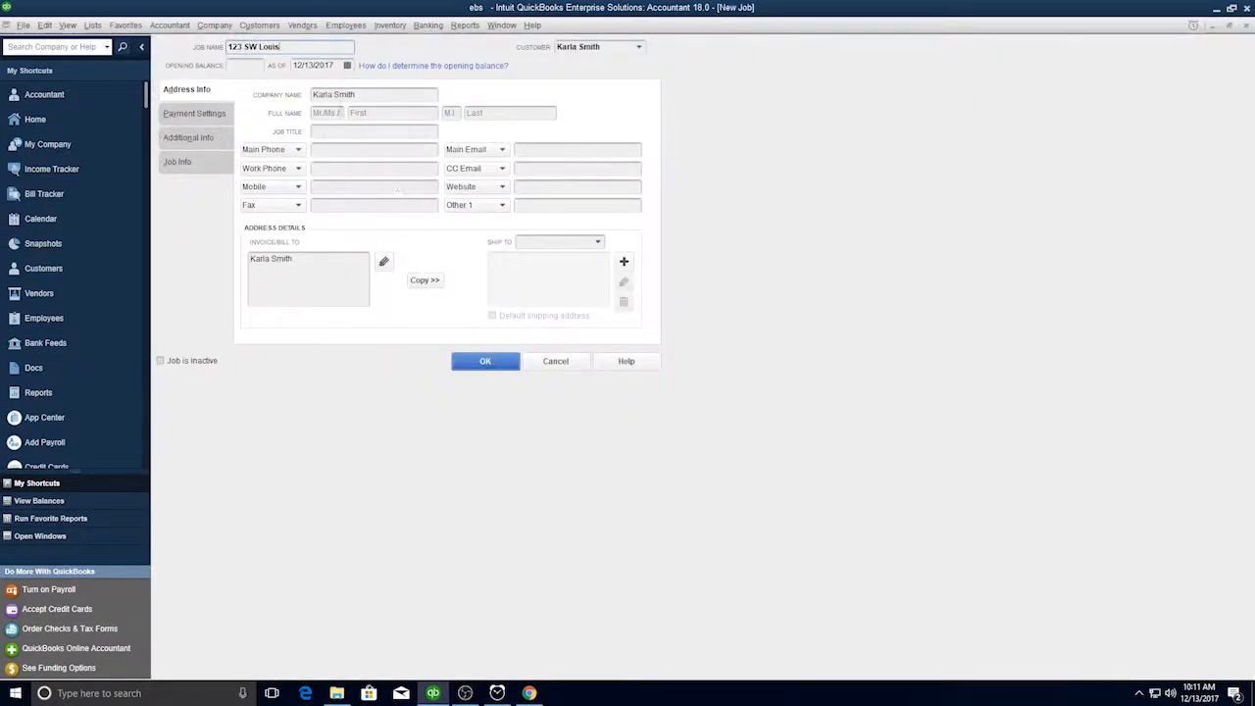
- Review the job's payment settings, additional info, type, status and dates, and save the job without filling them in
left_click(206, 115)
left_click(204, 138)
left_click(201, 161)
left_click(448, 128)
left_click(554, 220)
left_click(449, 151)
left_click(425, 167)
left_click(384, 226)
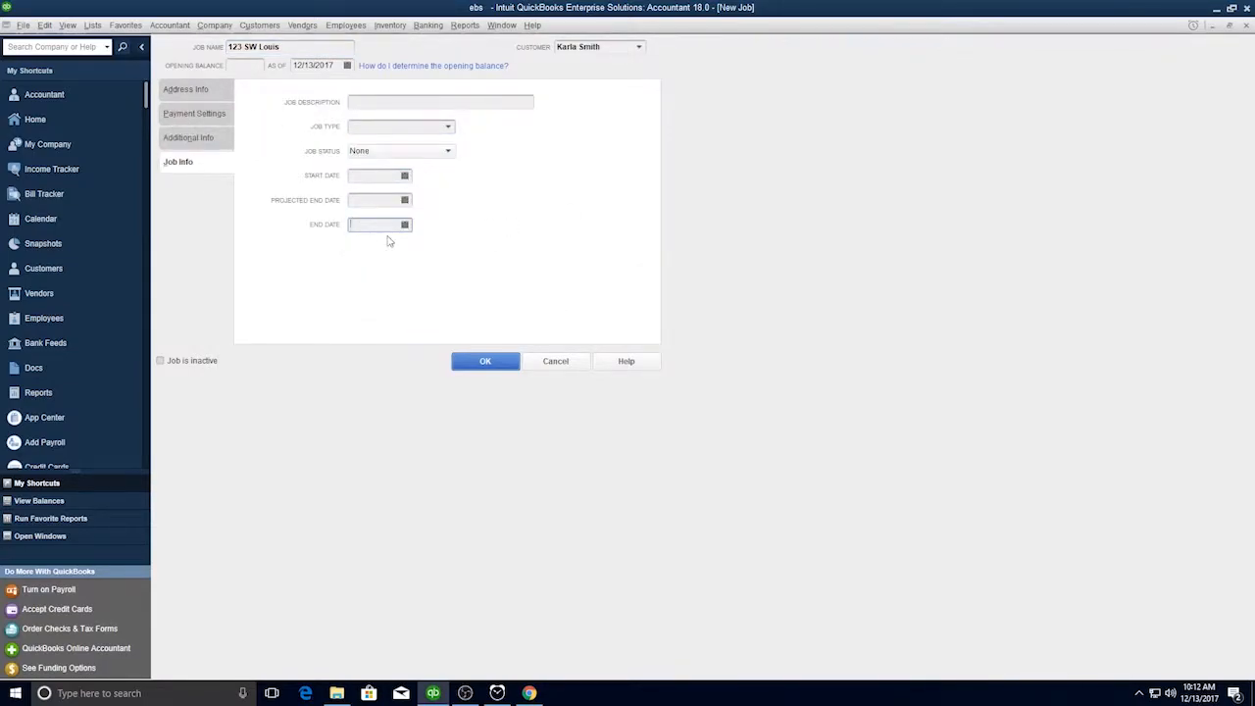
left_click(468, 361)
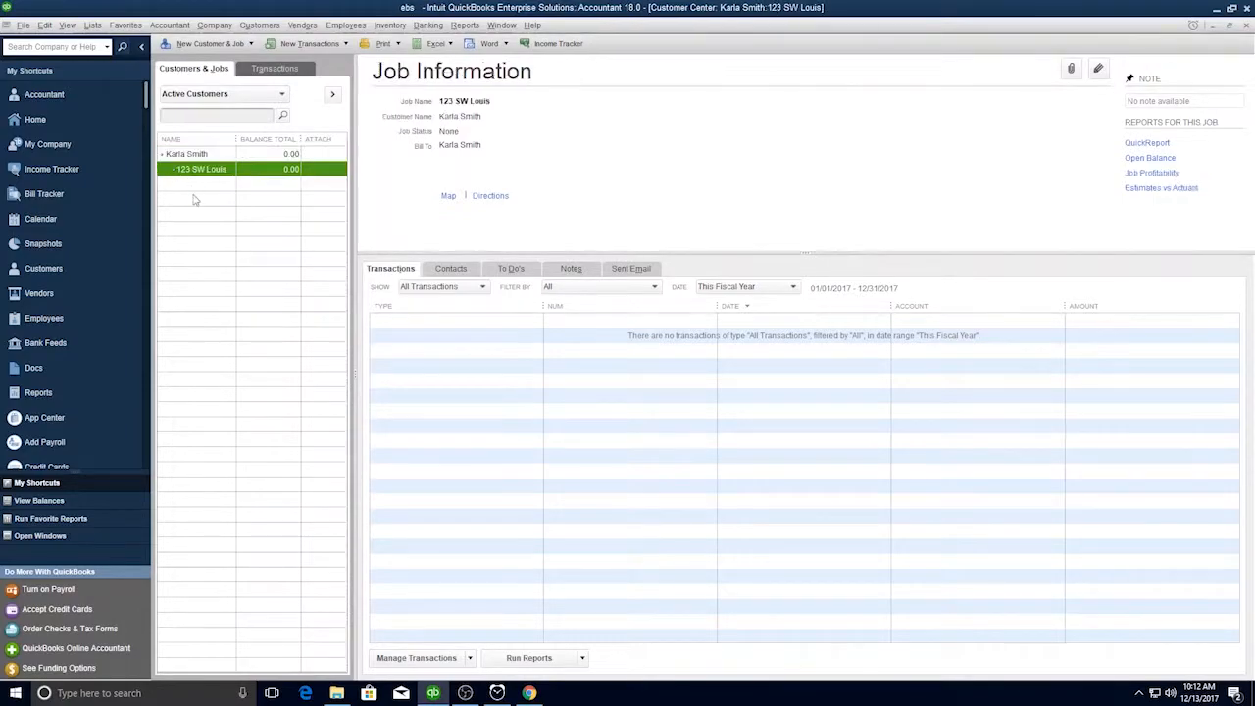
- Create an invoice for the customer's job and preview its printed layout using the Intuit Product Invoice template
left_click(259, 25)
left_click(279, 102)
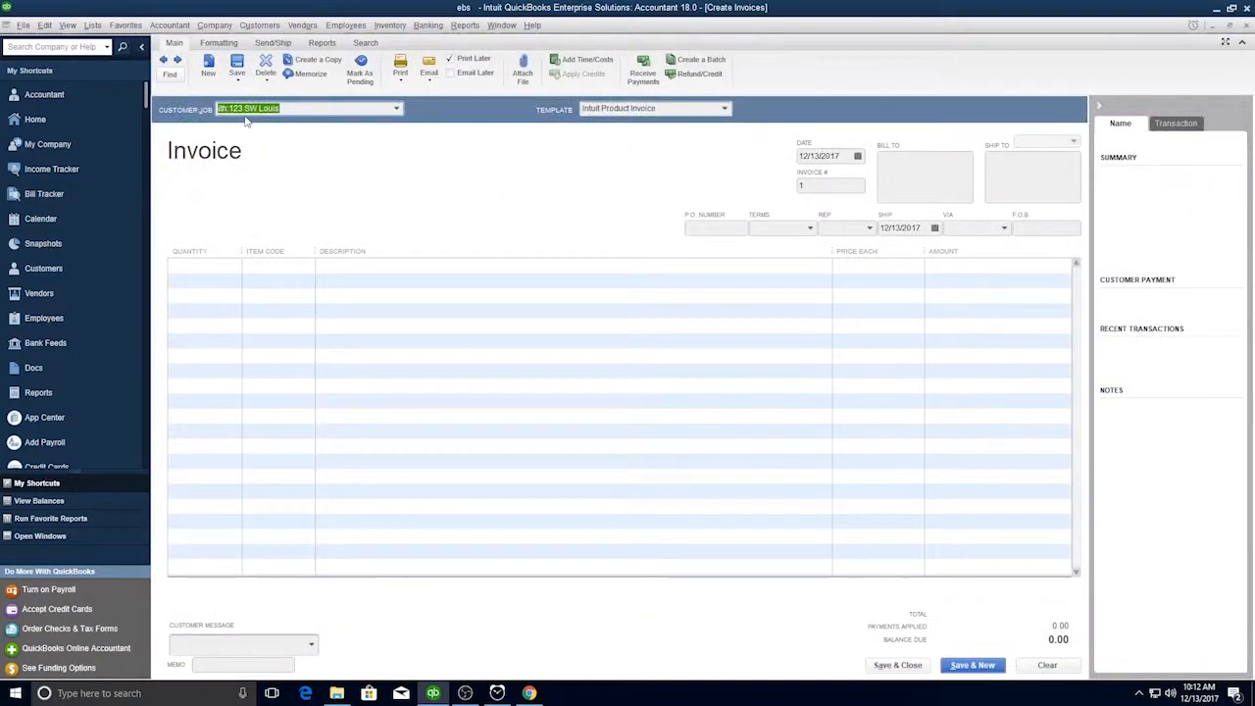
left_click(725, 111)
left_click(458, 179)
left_click(400, 81)
left_click(414, 95)
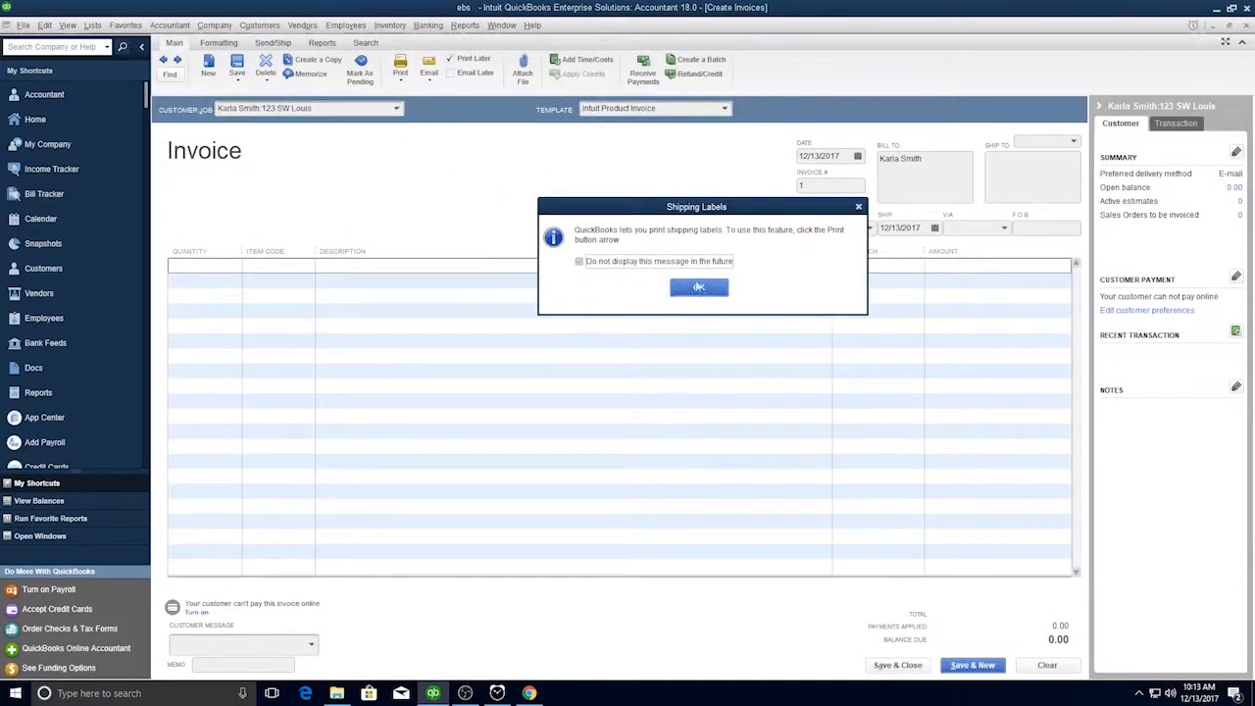
left_click(699, 289)
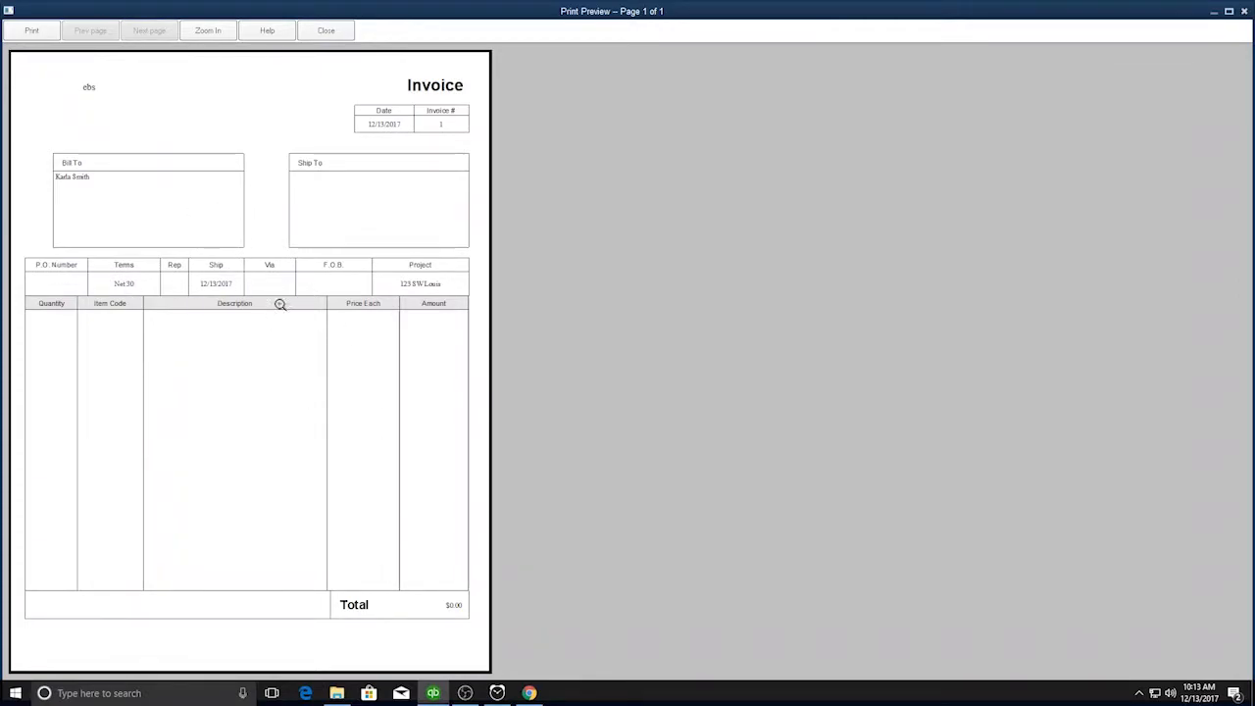
left_click(324, 32)
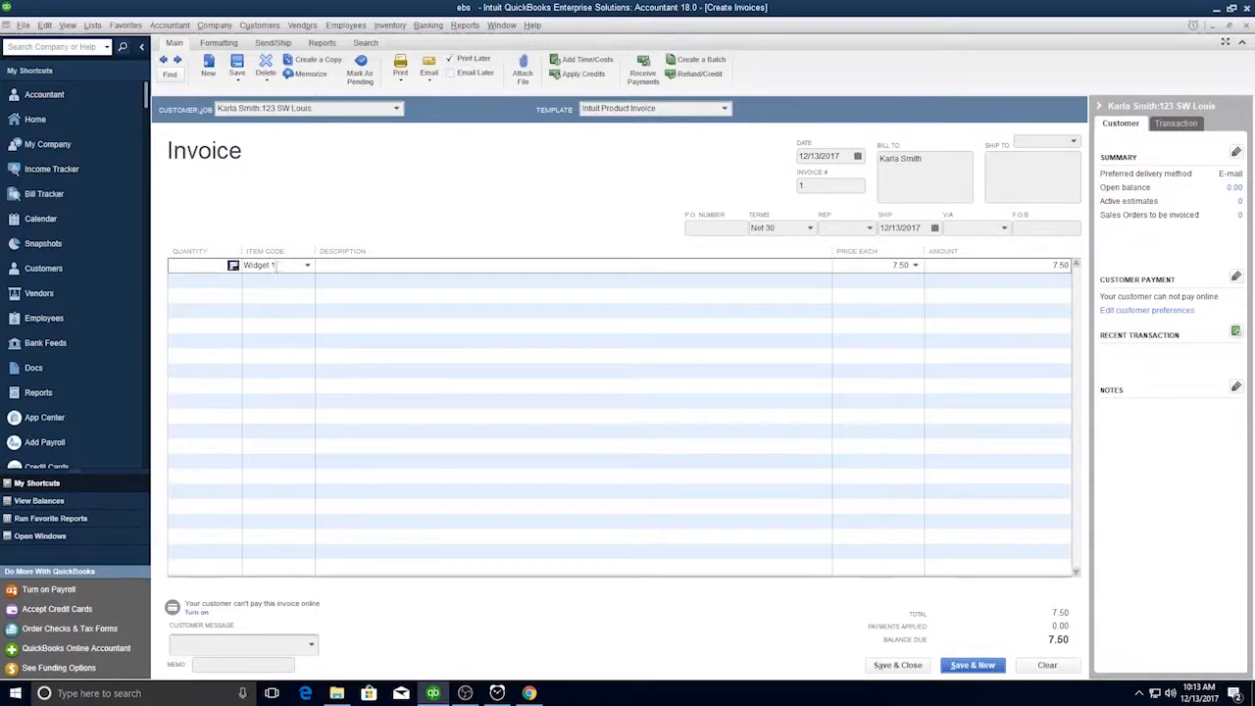
- Put Widget 1 on the invoice's first line and make a copy of the locked Intuit Product Invoice template for customization
right_click(376, 239)
left_click(339, 297)
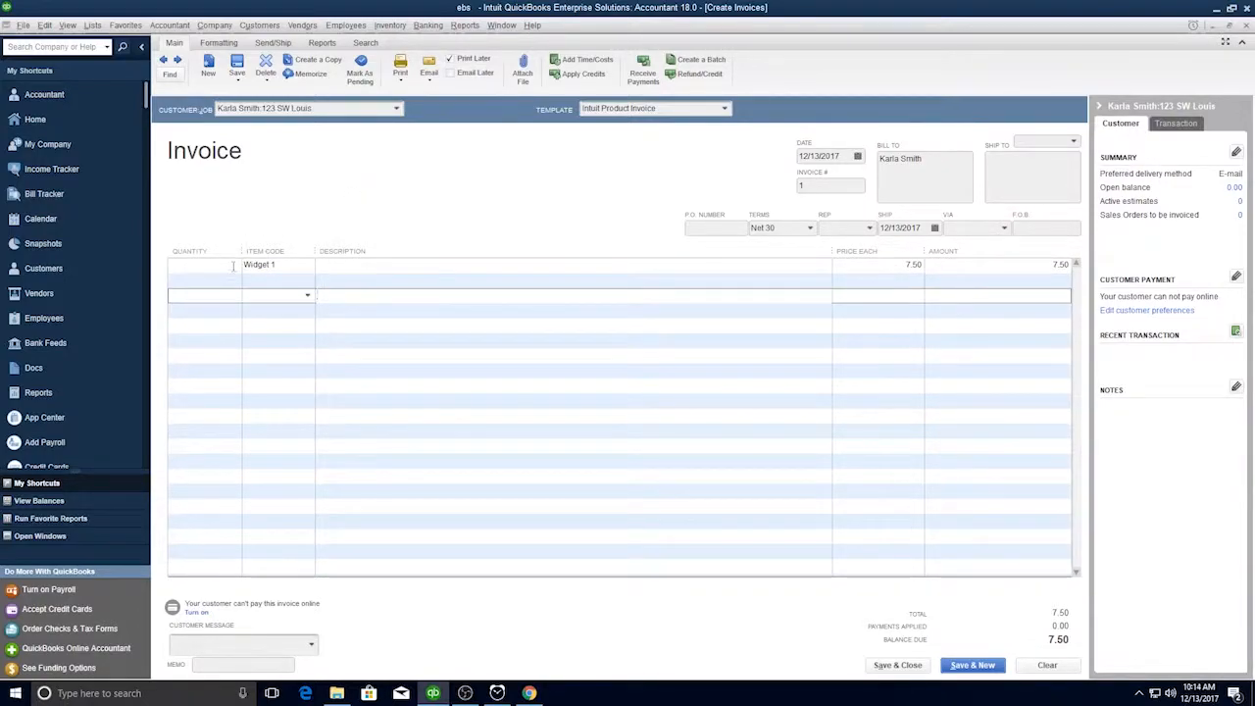
left_click(219, 42)
left_click(283, 73)
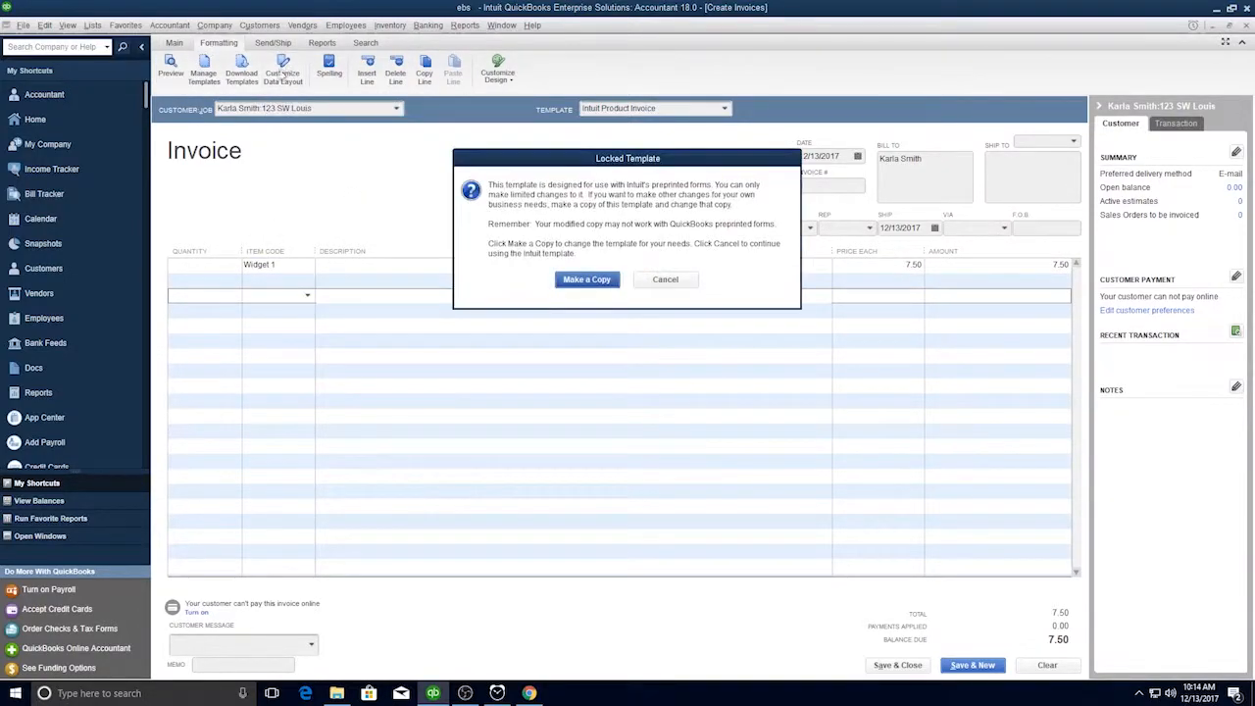
left_click(598, 280)
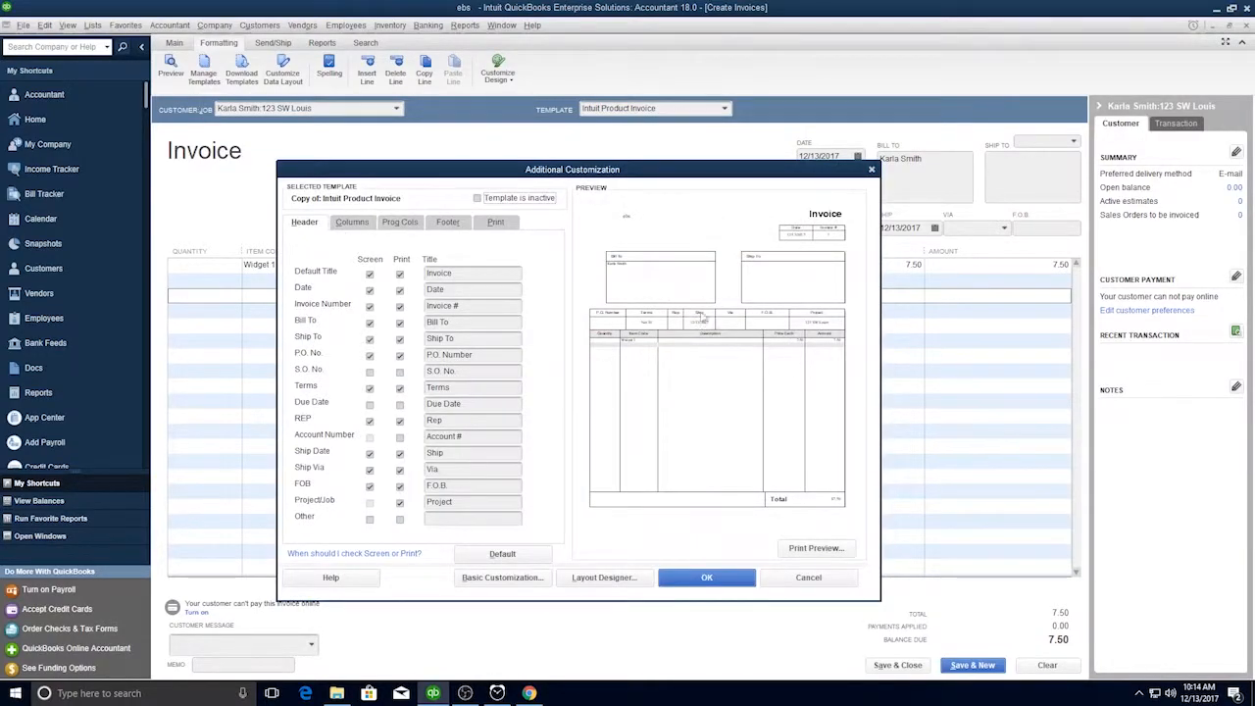
- Remove Rep, Ship Date, Ship Via, FOB and Ship To from the copied template's header, both on screen and in print
left_click(700, 290)
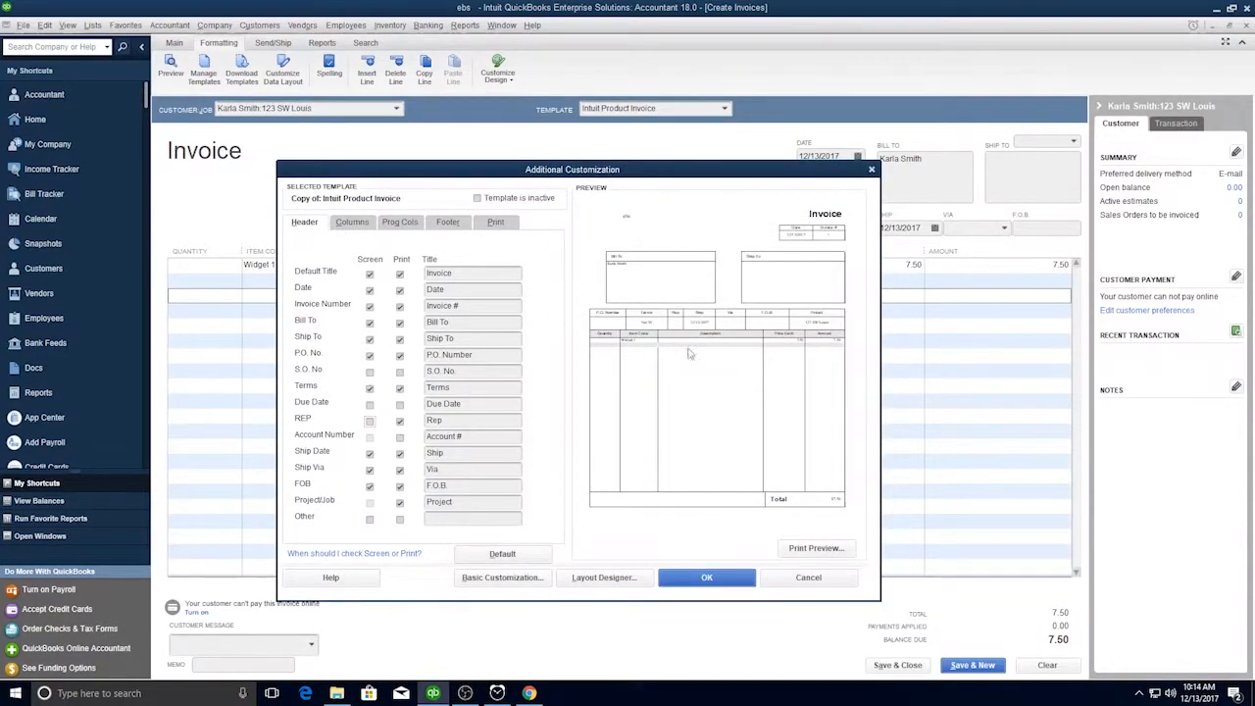
left_click(370, 454)
left_click(400, 454)
left_click(369, 471)
left_click(400, 471)
left_click(370, 487)
left_click(400, 487)
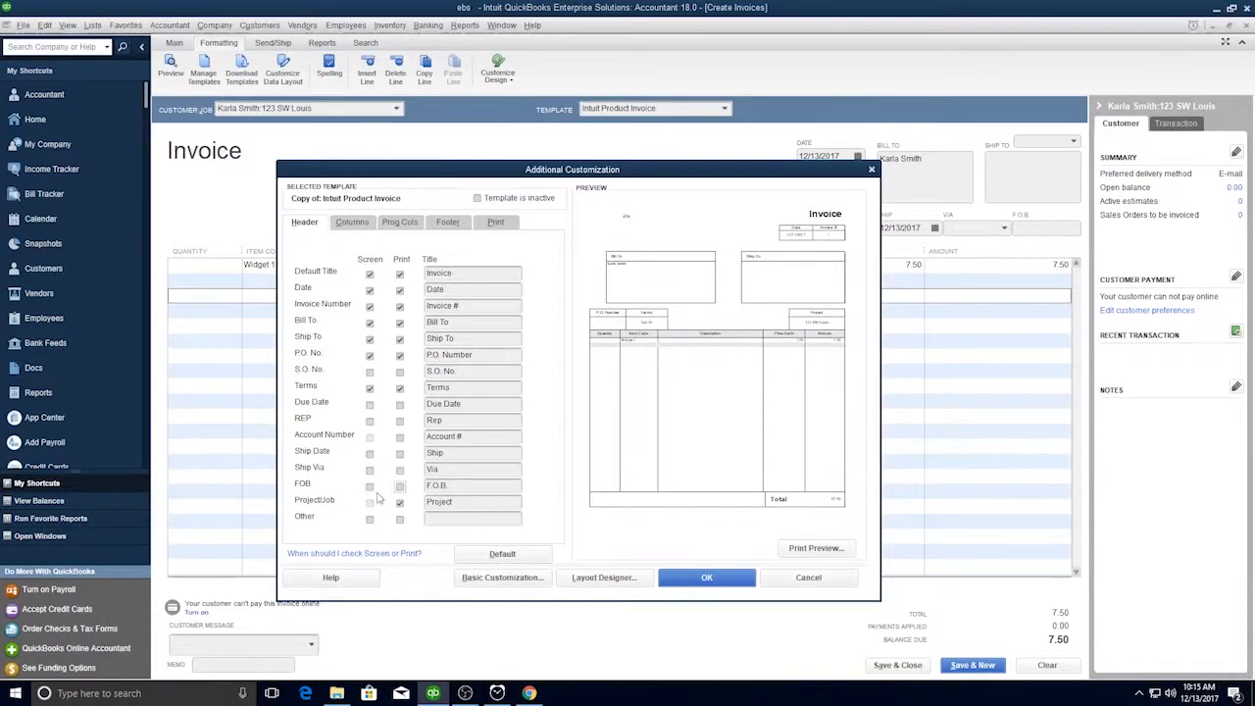
left_click(370, 341)
left_click(400, 340)
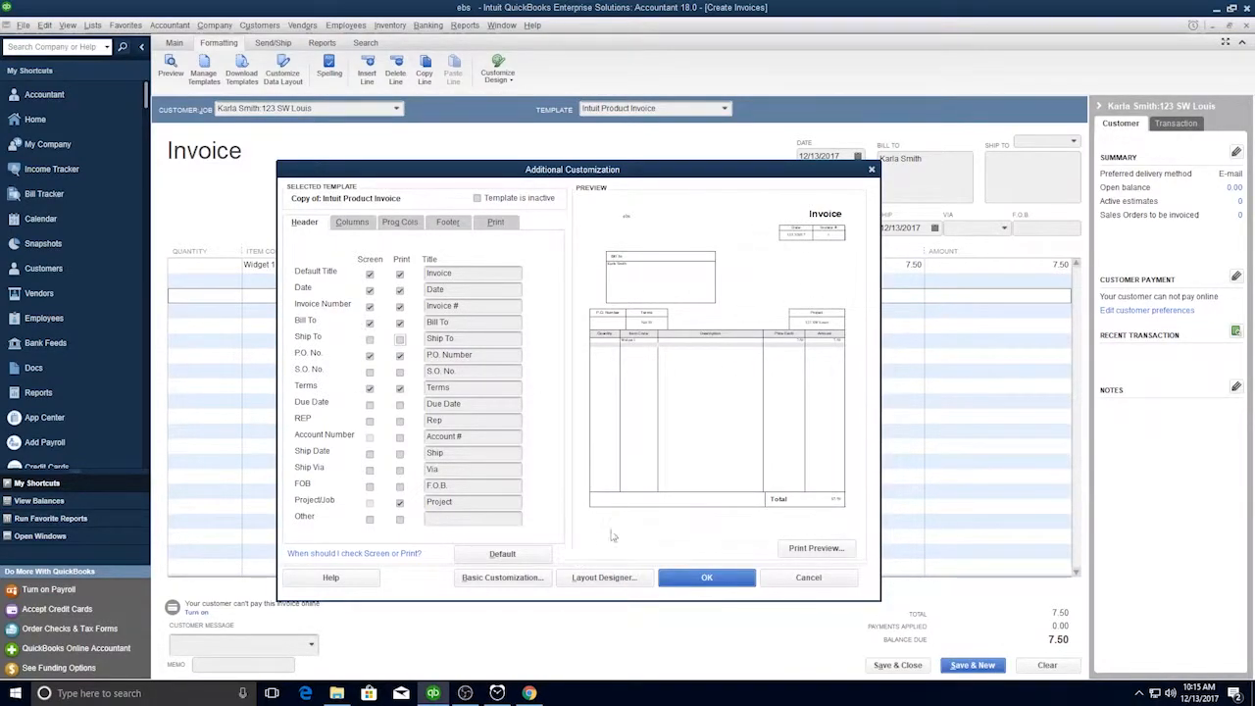
- Order the template's columns as Item Code, Description, Quantity and Price Each, and use Copy of: Intuit Product Invoice for the invoice
left_click(352, 222)
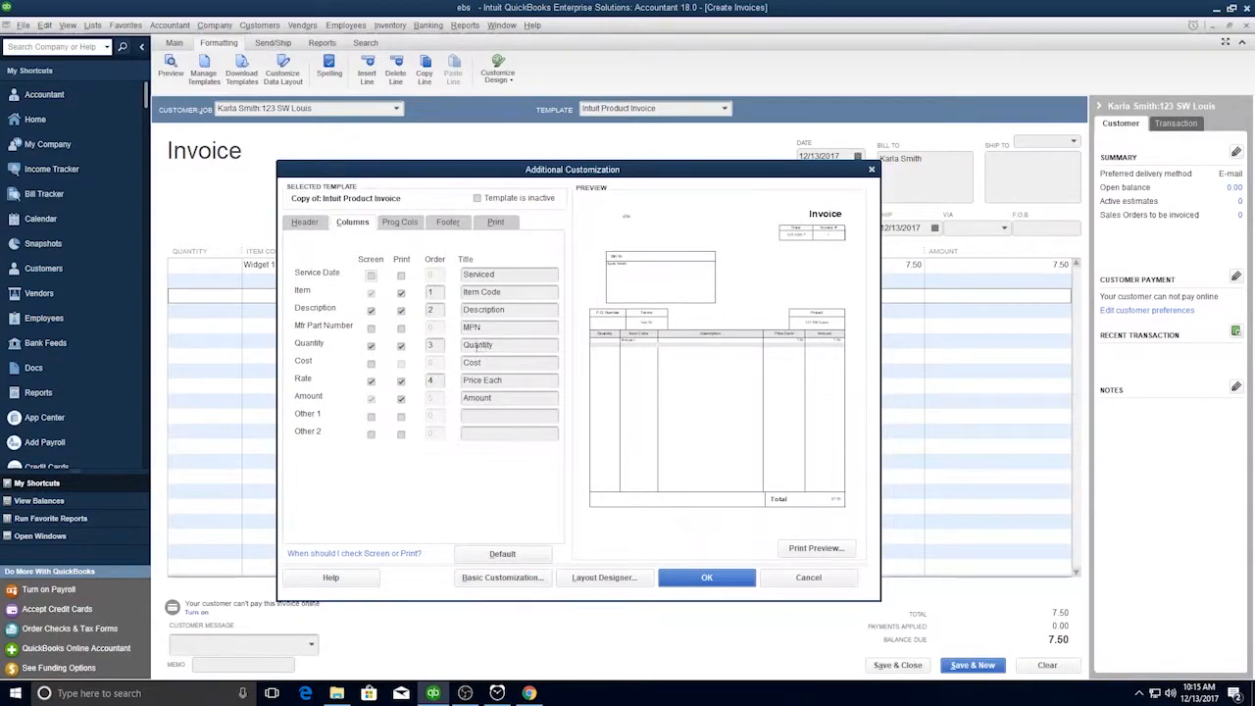
left_click(682, 577)
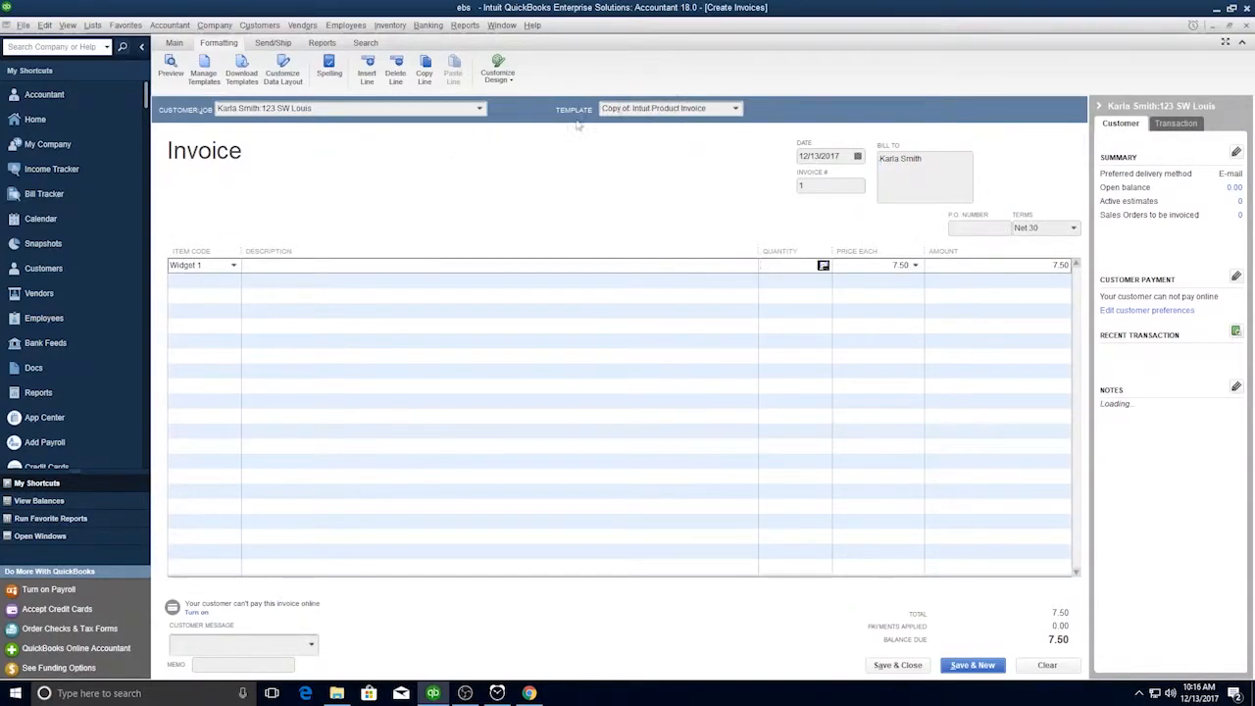
left_click(662, 108)
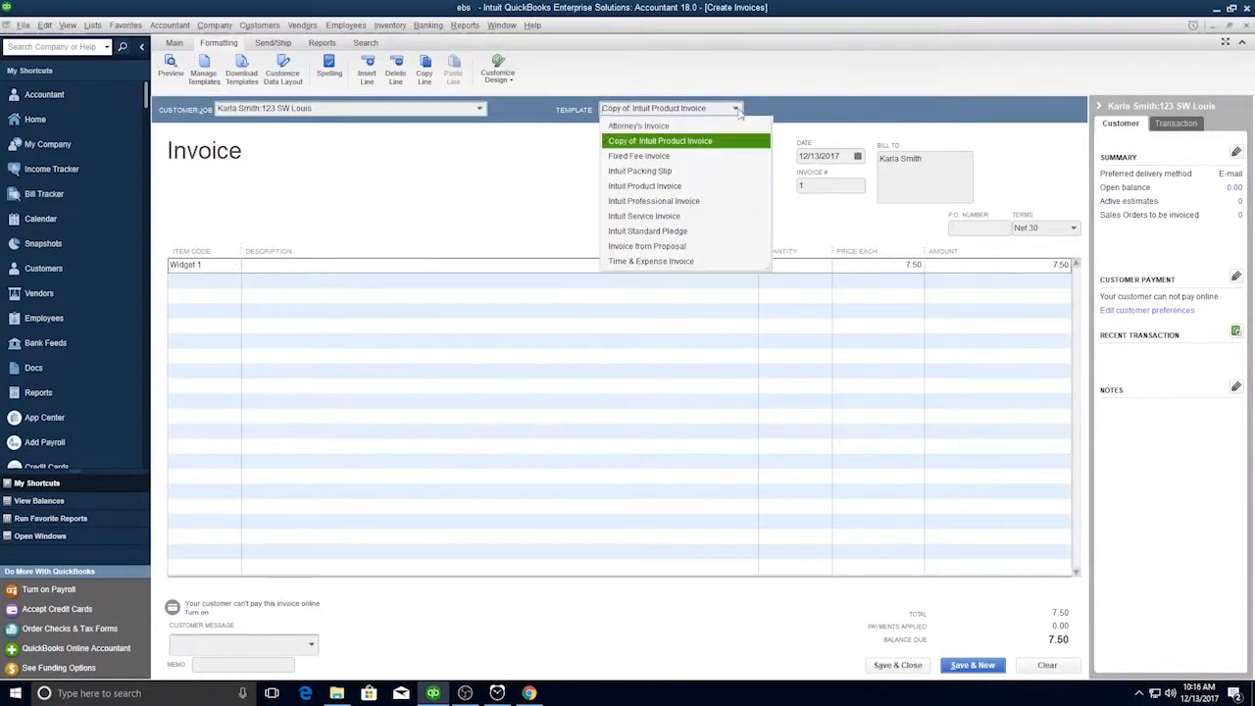
left_click(680, 141)
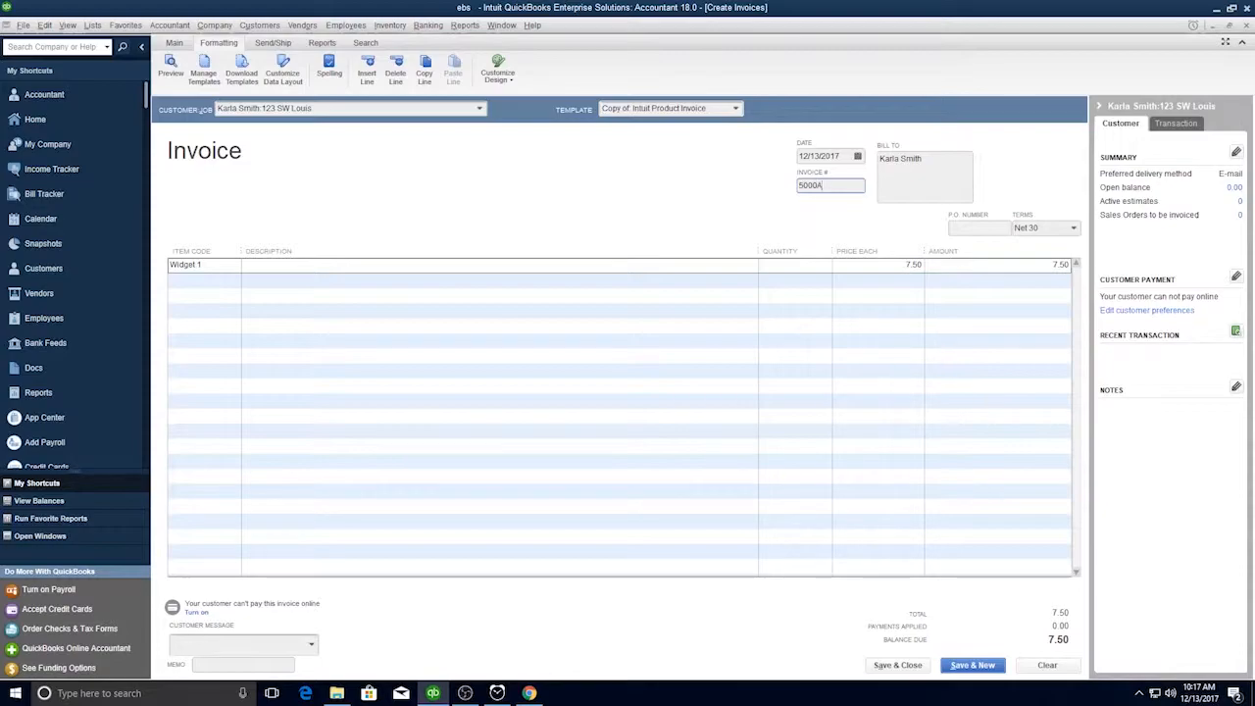
- Enter 5000A as the invoice number and set the quantity of Widget 1 to 15
left_click(555, 263)
left_click(263, 269)
left_click(789, 266)
type("15")
left_click(964, 283)
- Add Widget 2 on the invoice's second line with a quantity of 25, and save and close the invoice
left_click(233, 281)
left_click(225, 321)
left_click(787, 281)
type("25")
left_click(883, 291)
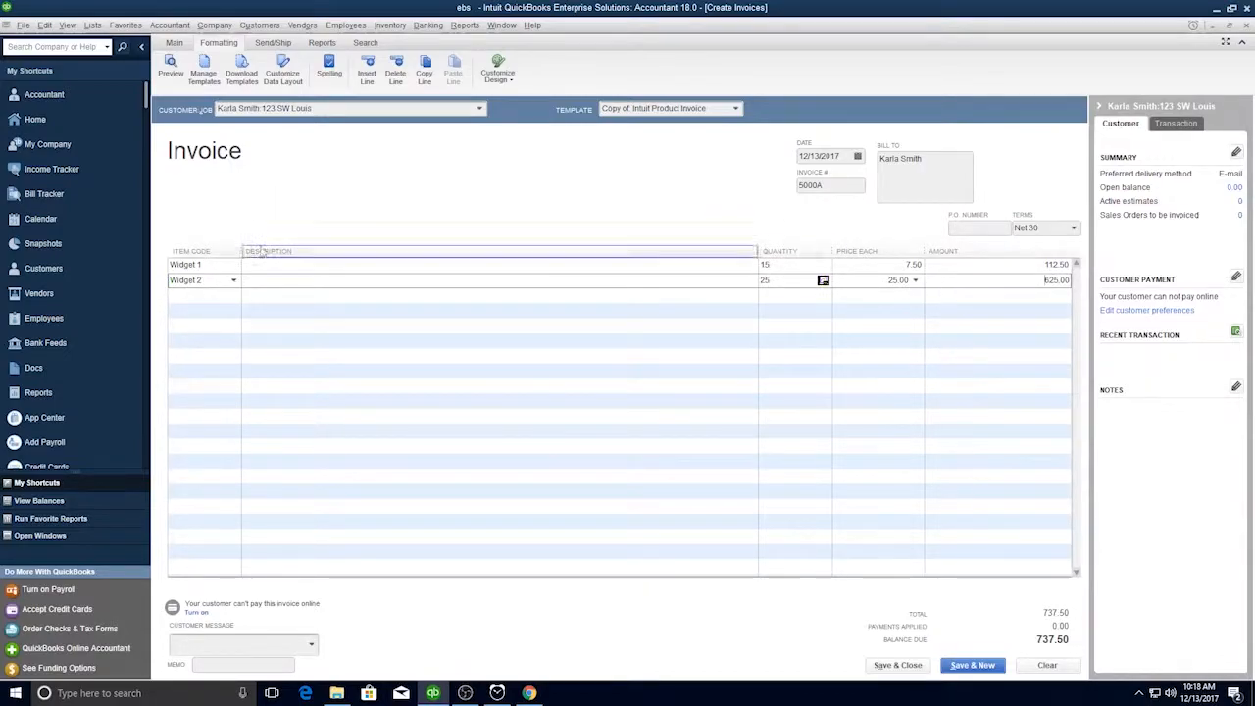
left_click(174, 43)
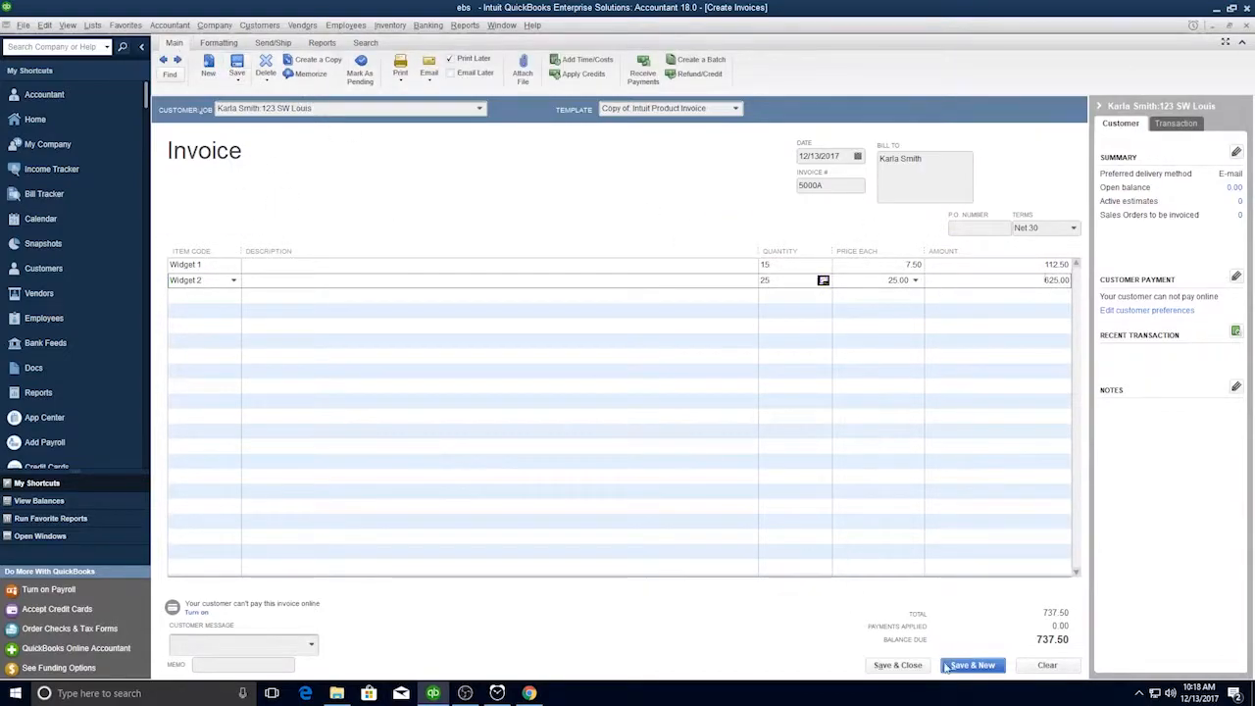
left_click(892, 666)
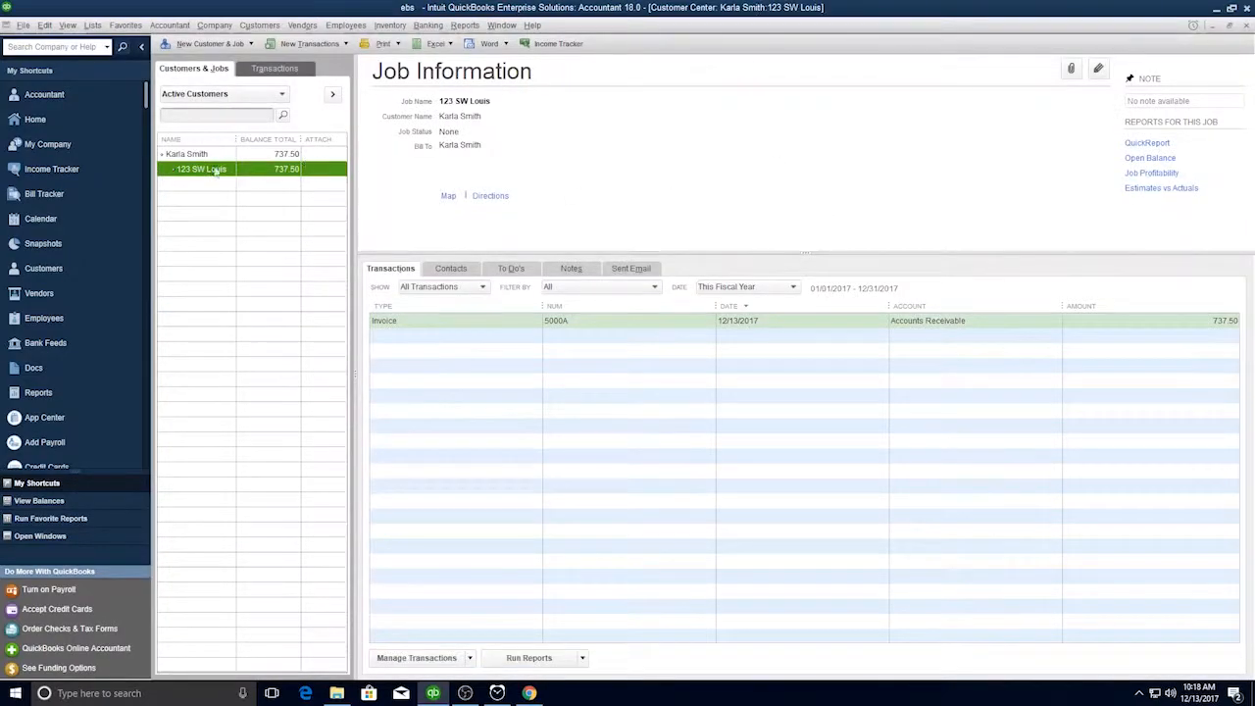
- Open Receive Payments for the customer and select invoice 5000A for payment
left_click(279, 152)
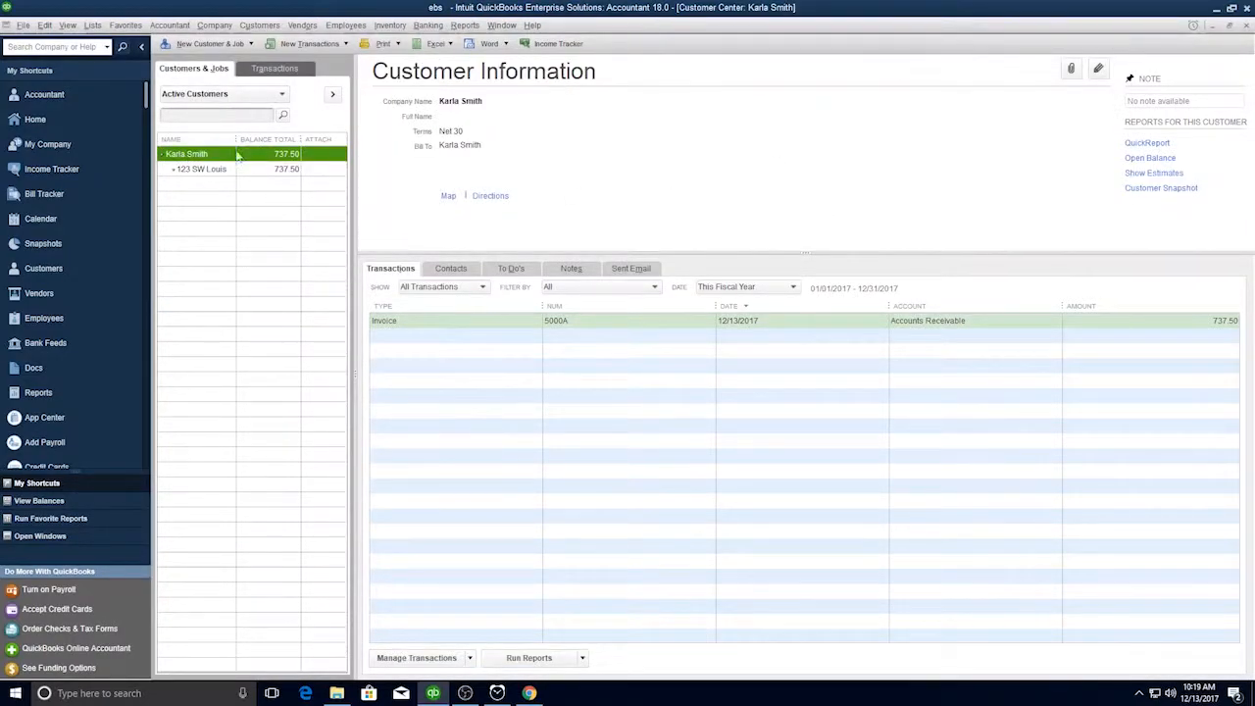
left_click(259, 25)
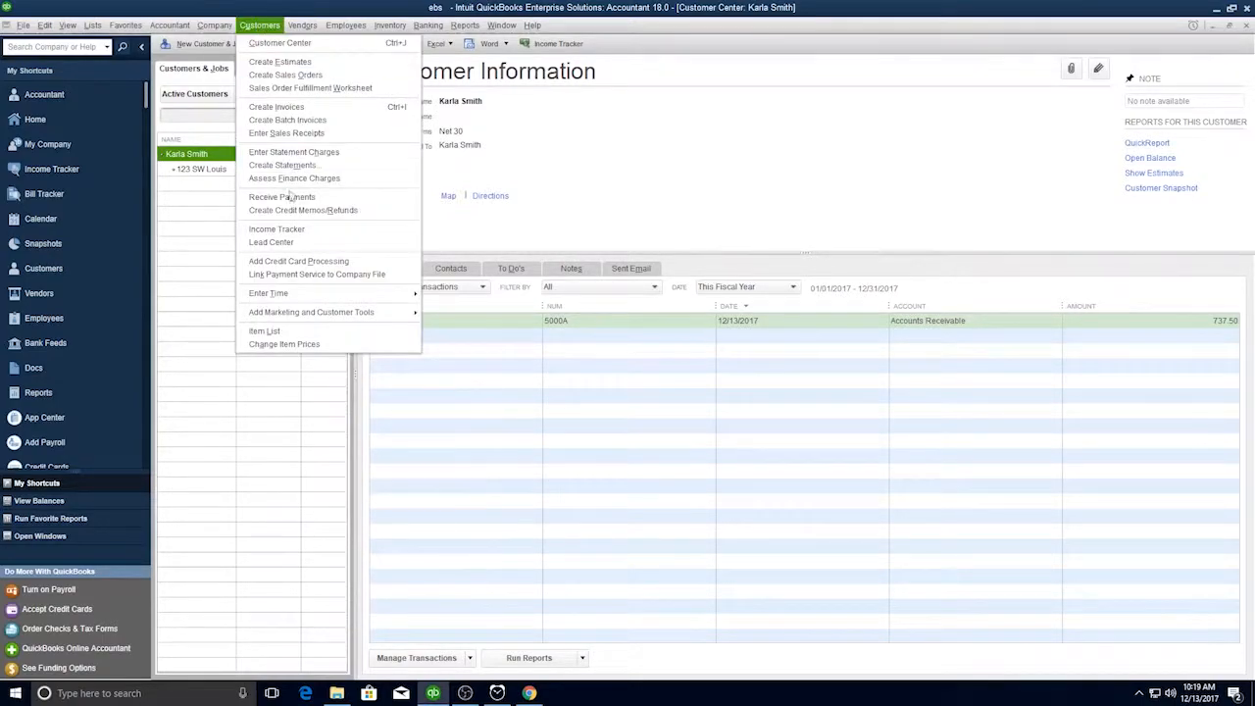
left_click(281, 170)
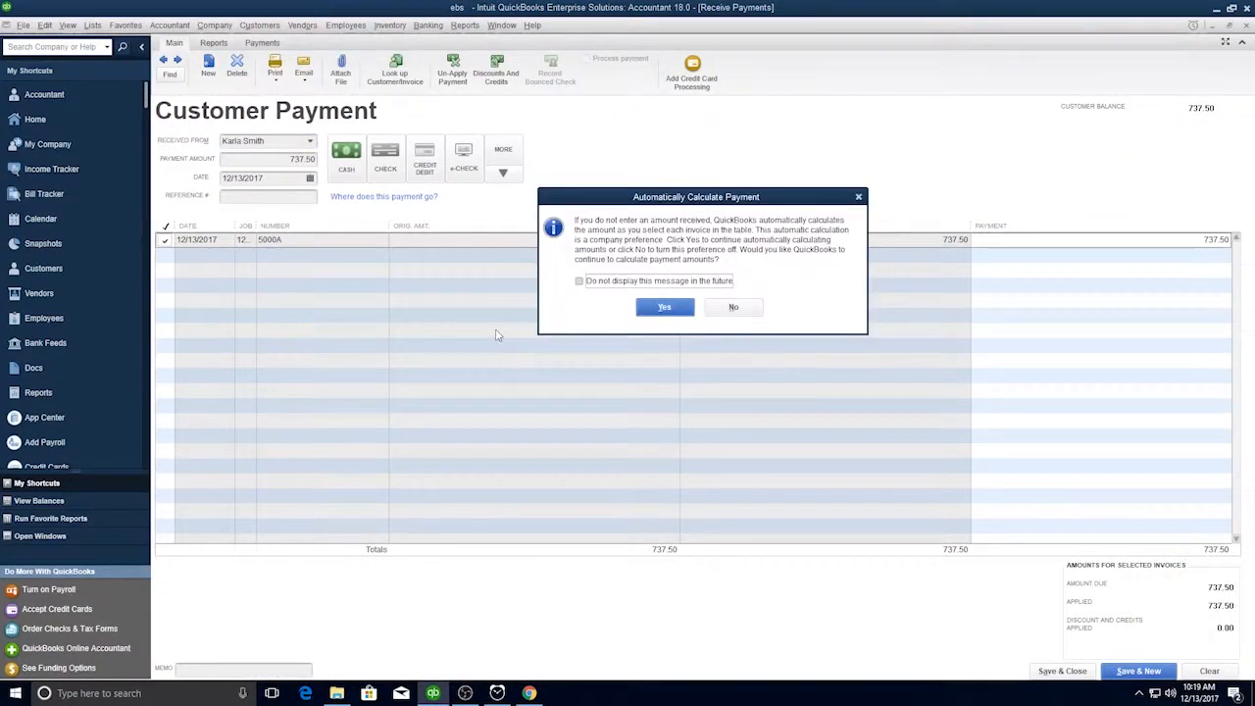